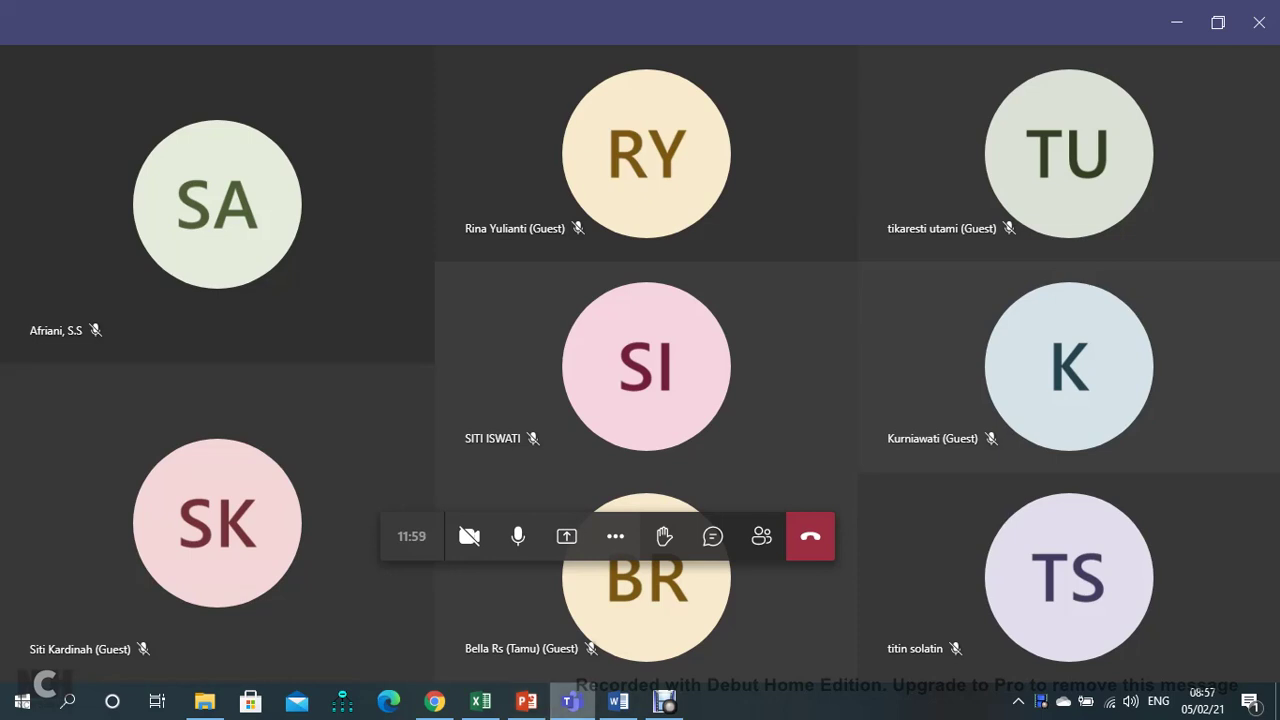
Step: Switch to the English-for-Translation attendance document in Word and place the cursor in student 1's cell for meeting 4
{"action": "mouse_move", "coordinate": [570, 702]}
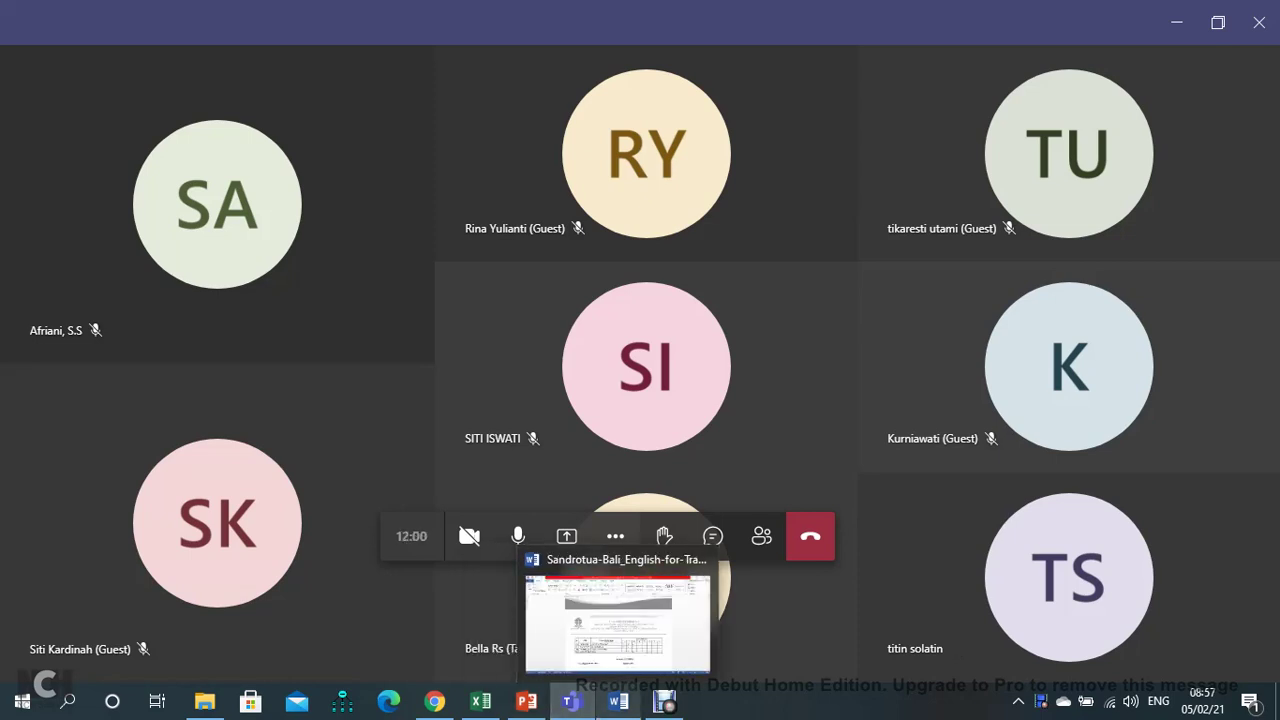
{"action": "left_click", "coordinate": [618, 702]}
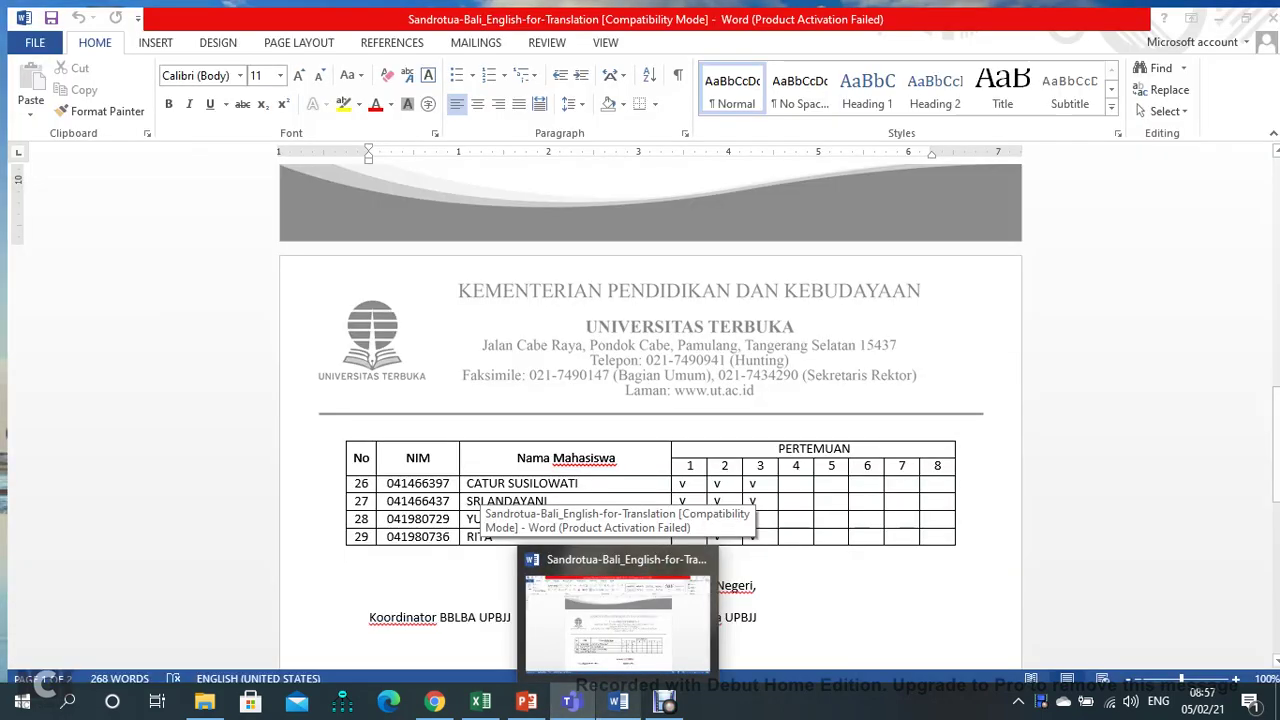
{"action": "left_click", "coordinate": [618, 702]}
{"action": "left_click", "coordinate": [618, 702]}
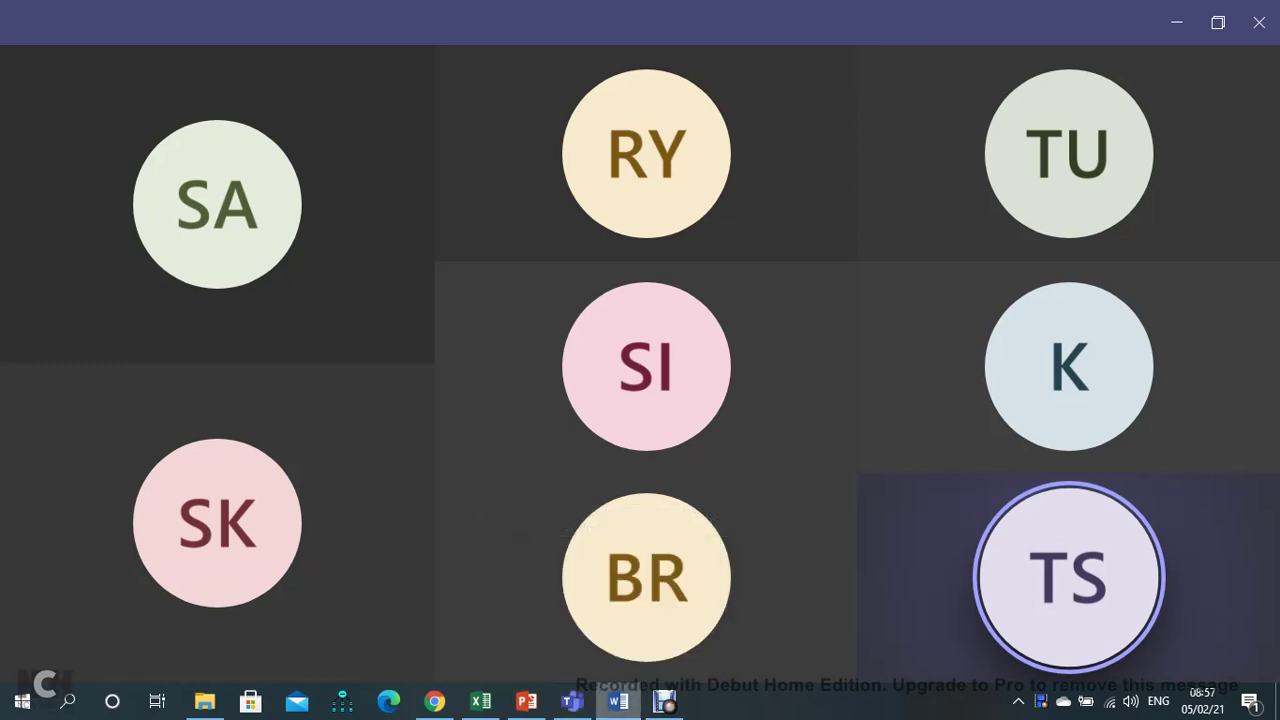
{"action": "scroll", "coordinate": [643, 410], "scroll_direction": "down", "scroll_amount": 2}
{"action": "scroll", "coordinate": [643, 410], "scroll_direction": "up", "scroll_amount": 15}
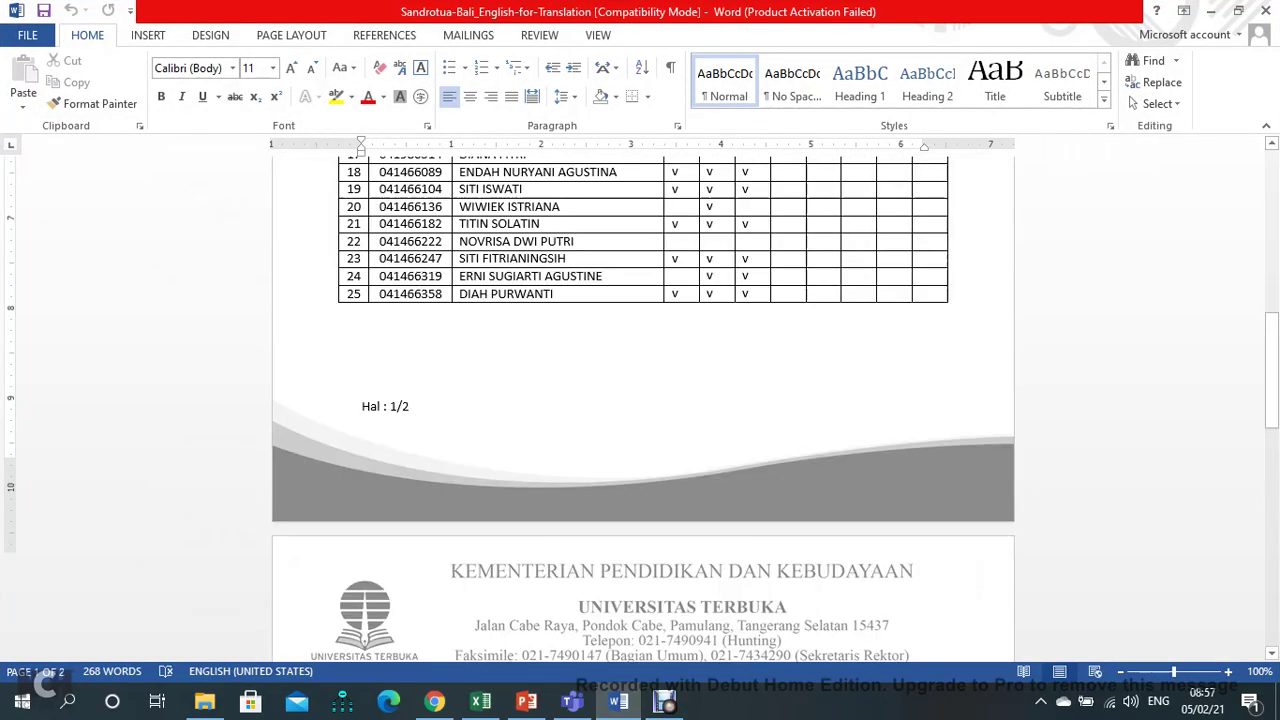
{"action": "scroll", "coordinate": [643, 410], "scroll_direction": "down", "scroll_amount": 5}
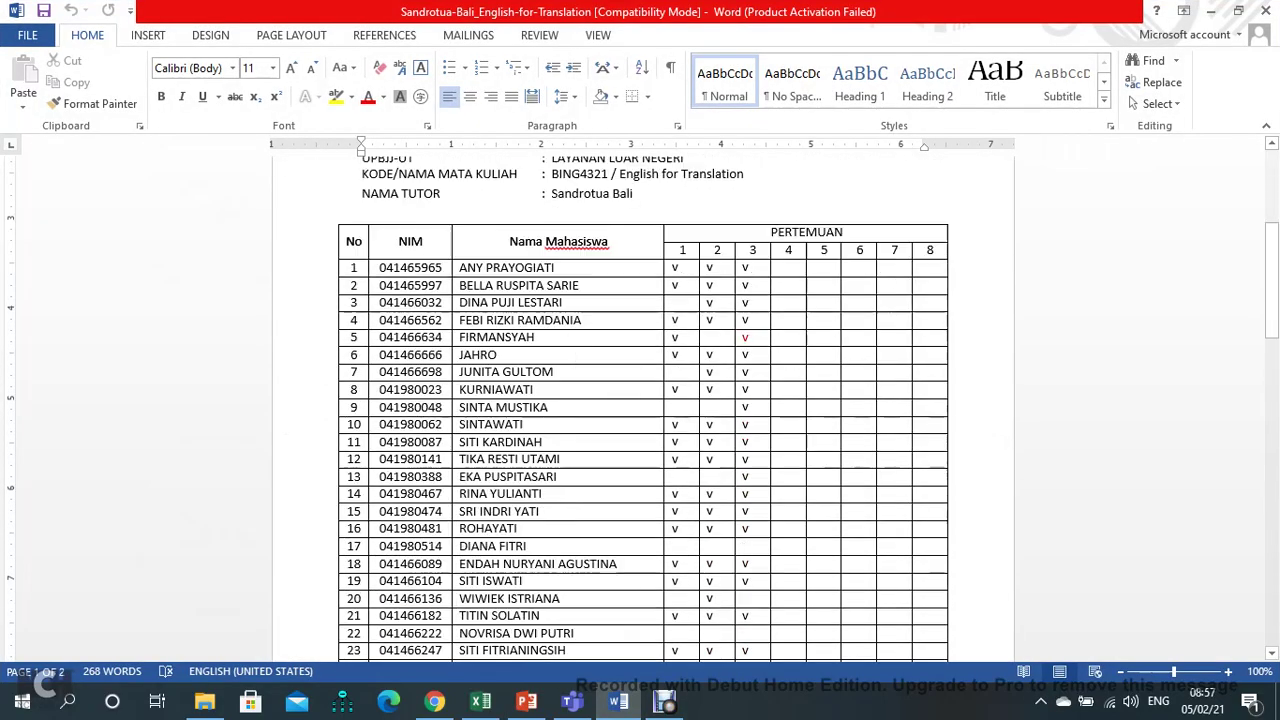
{"action": "left_click", "coordinate": [779, 262]}
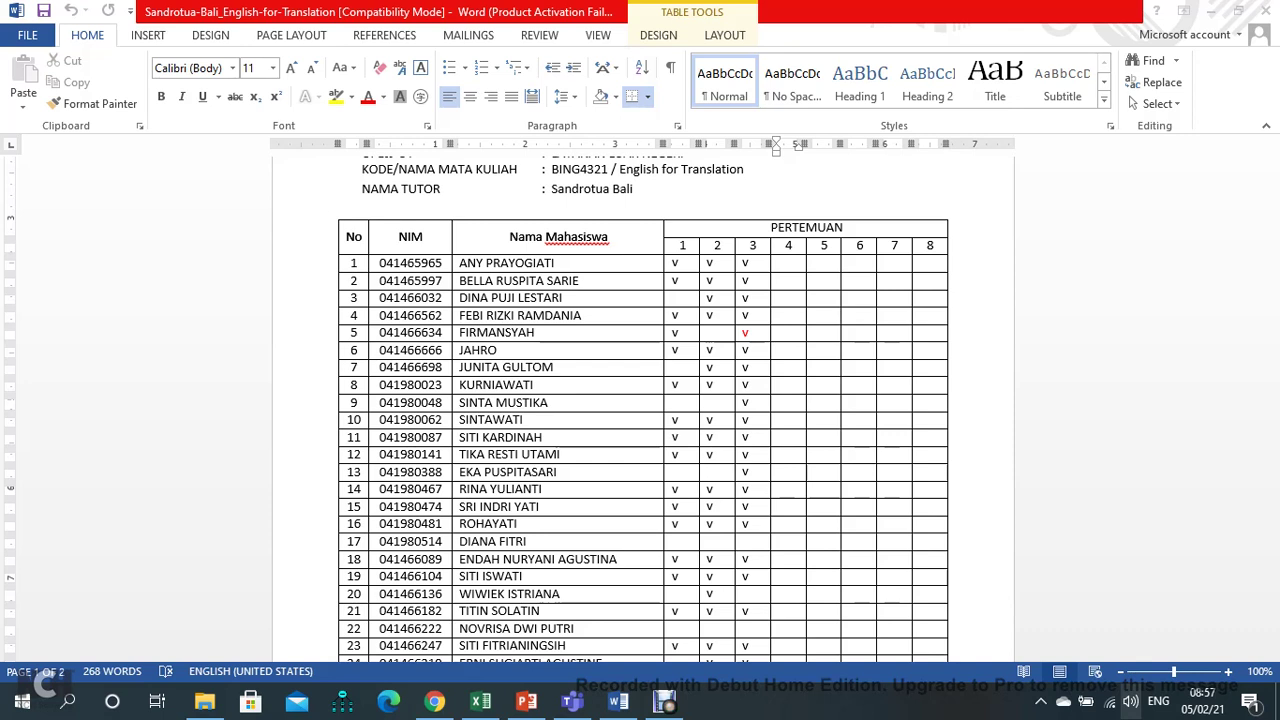
Step: Check the call in Teams and enter "v" for student 14 under meeting 4 in the Word attendance table
{"action": "left_click", "coordinate": [1130, 701]}
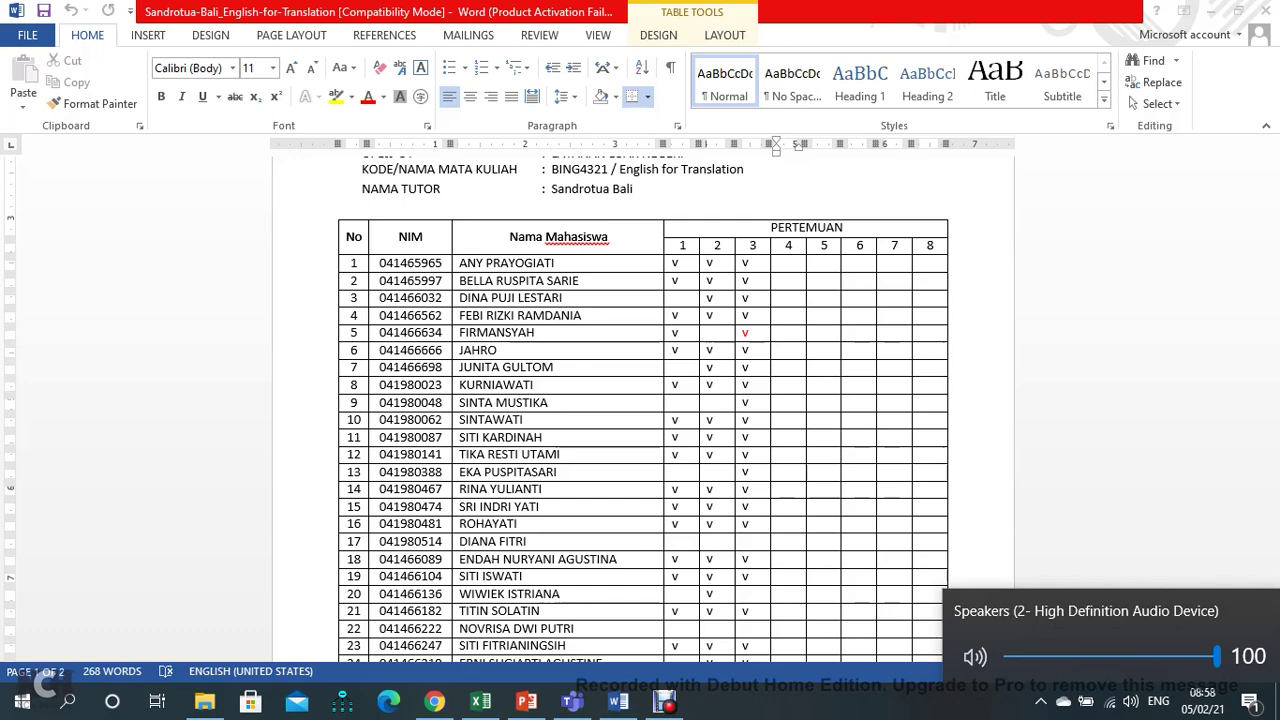
{"action": "left_click", "coordinate": [572, 701]}
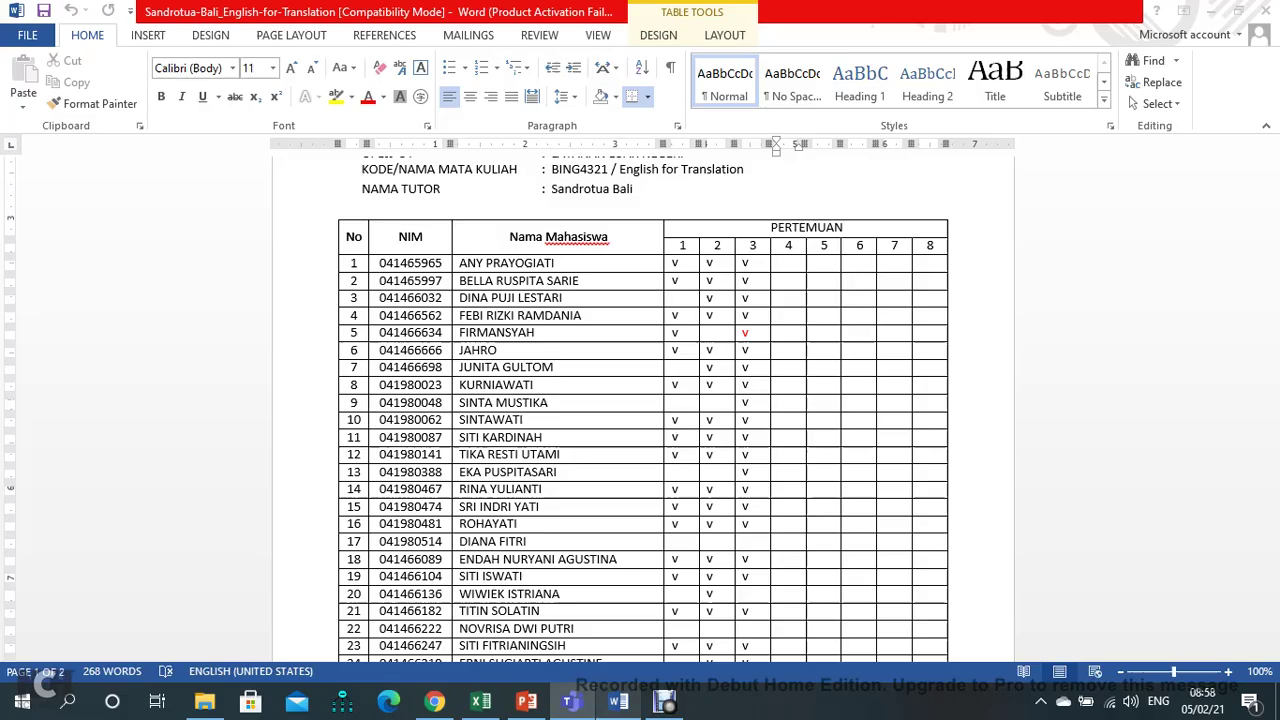
{"action": "left_click", "coordinate": [618, 702]}
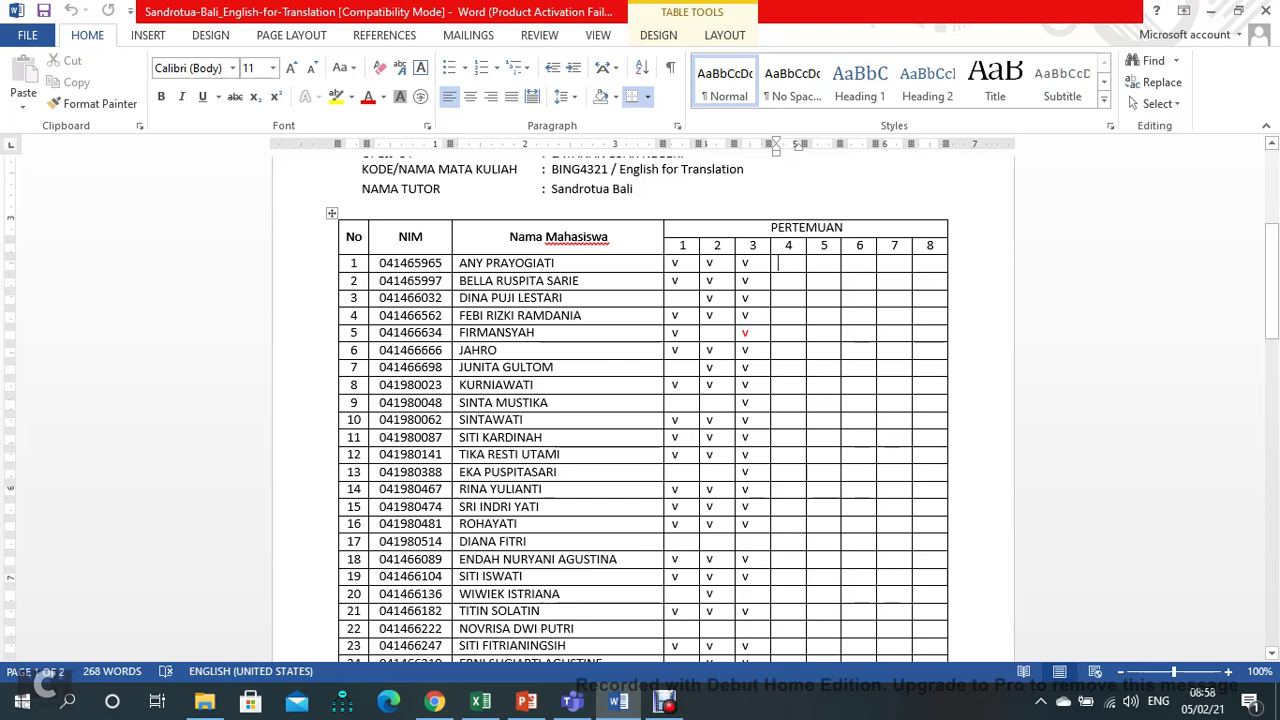
{"action": "left_click", "coordinate": [779, 489]}
{"action": "type", "text": "v"}
Step: Check the participants in the Teams meeting, return to Word and enter "v" for student 2 under meeting 4
{"action": "key", "text": "alt+Tab"}
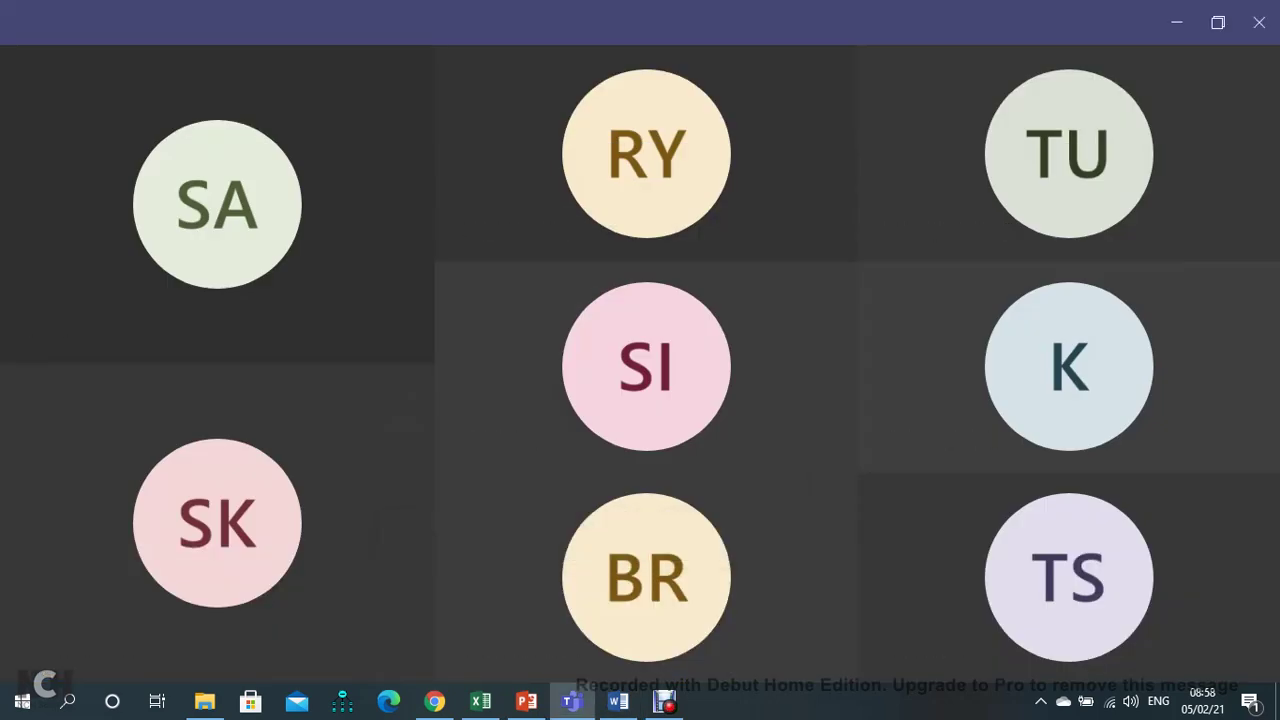
{"action": "key", "text": "alt+Tab"}
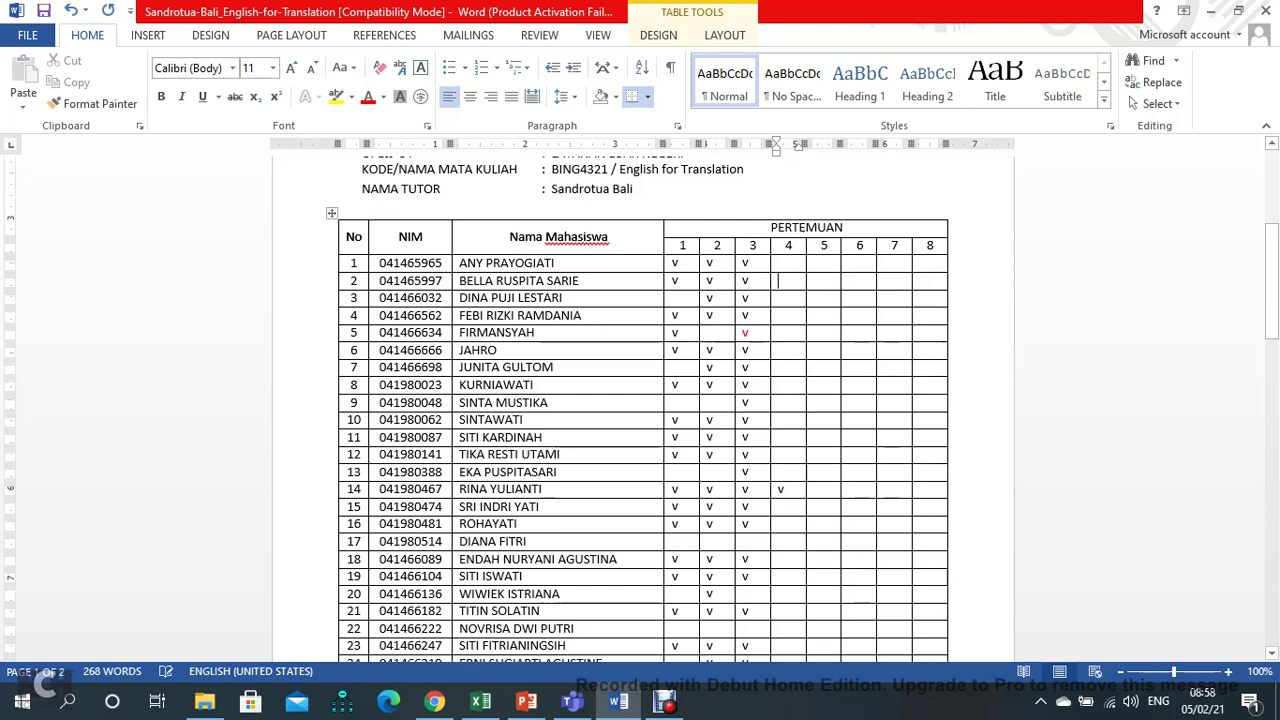
{"action": "type", "text": "v"}
Step: Compare the participants shown in the Teams meeting with the student rows on both pages of the Word attendance list
{"action": "key", "text": "alt+Tab"}
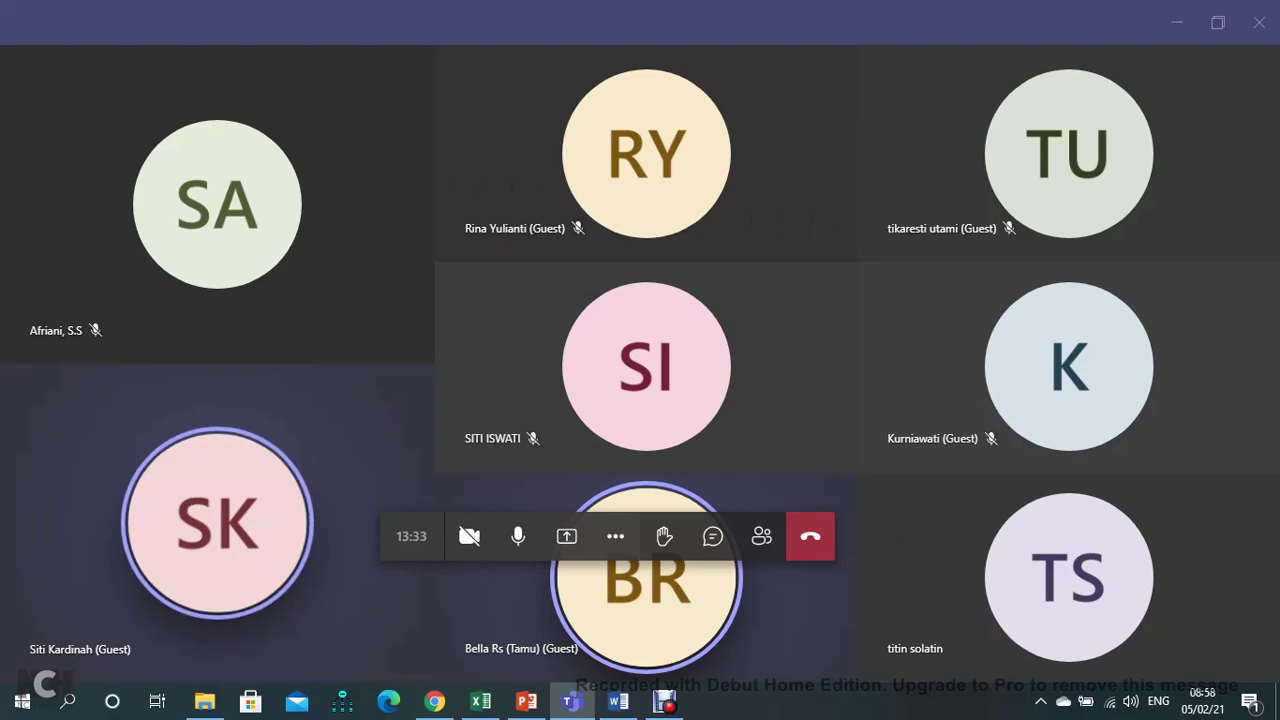
{"action": "key", "text": "alt+Tab"}
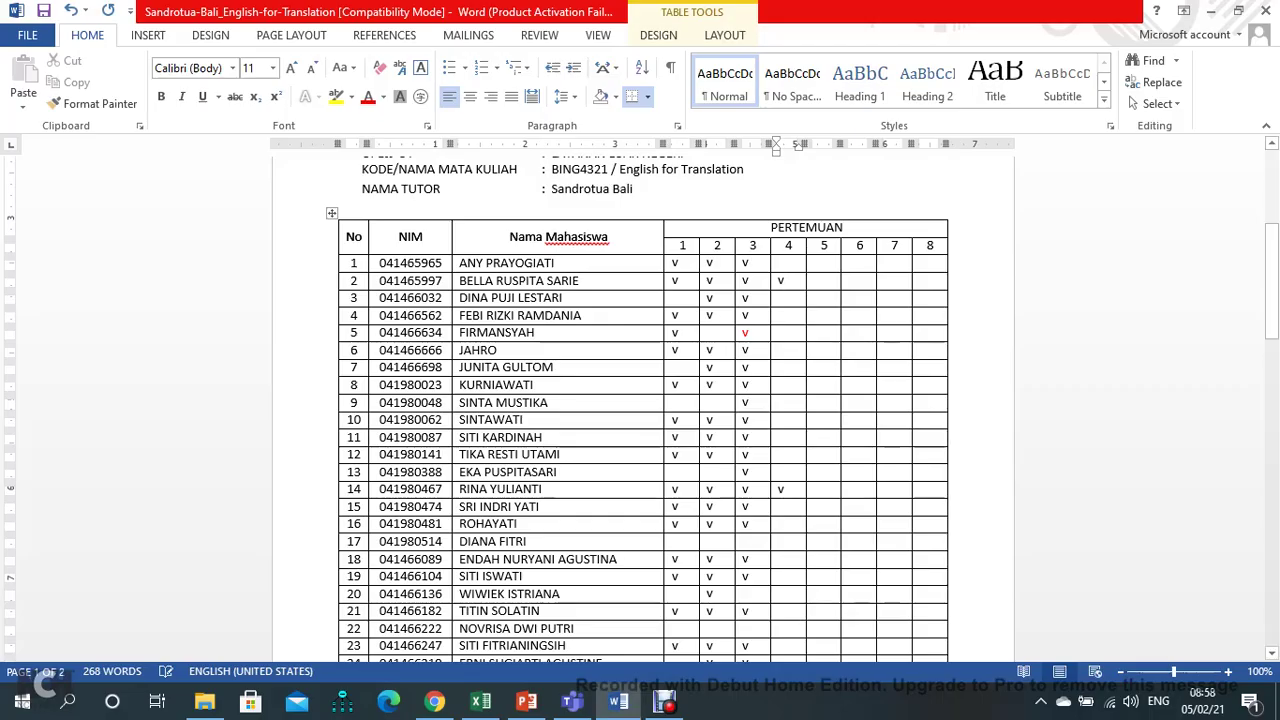
{"action": "scroll", "coordinate": [640, 410], "scroll_direction": "up", "scroll_amount": 1}
{"action": "scroll", "coordinate": [640, 410], "scroll_direction": "down", "scroll_amount": 5}
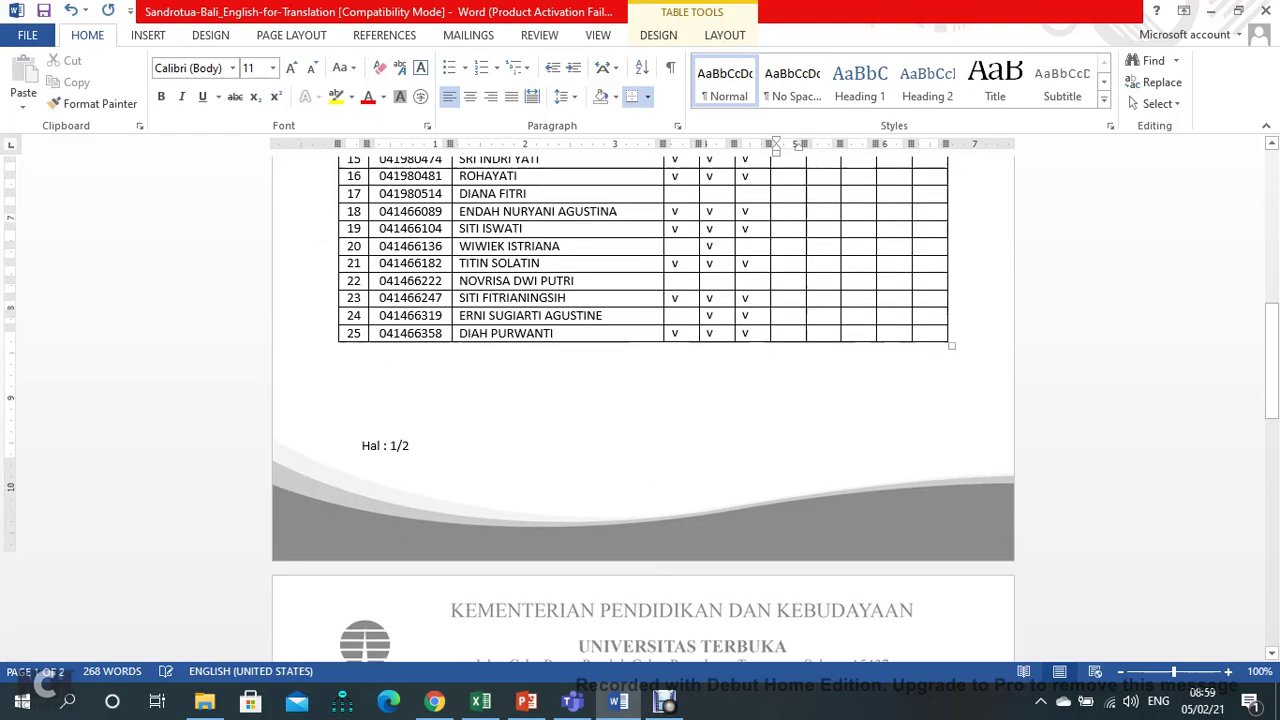
{"action": "scroll", "coordinate": [640, 410], "scroll_direction": "down", "scroll_amount": 4}
{"action": "scroll", "coordinate": [640, 410], "scroll_direction": "up", "scroll_amount": 2}
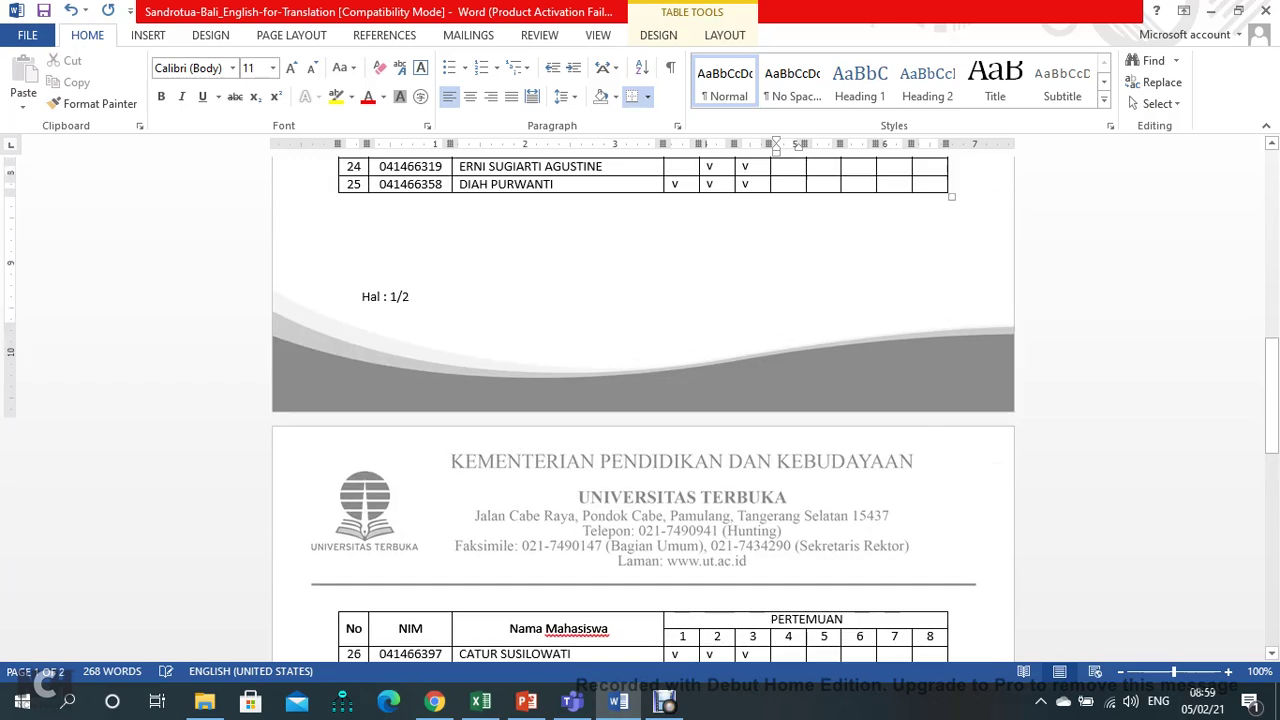
{"action": "scroll", "coordinate": [640, 410], "scroll_direction": "up", "scroll_amount": 4}
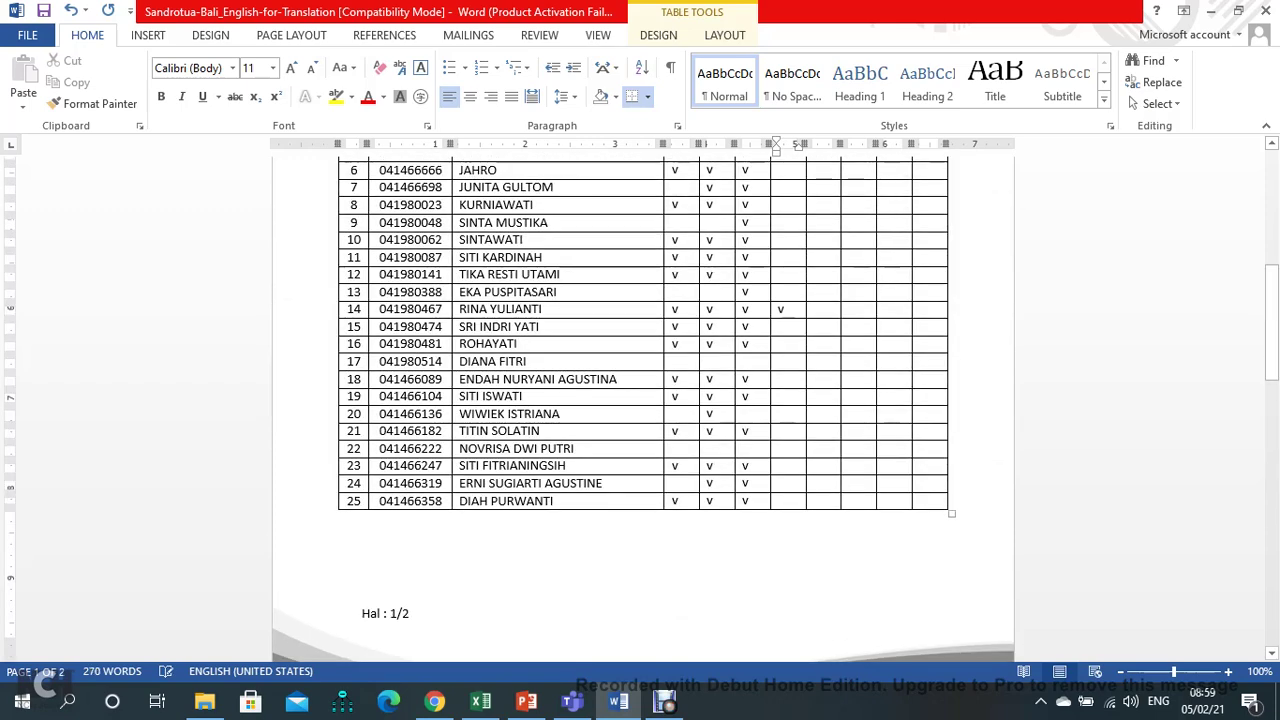
{"action": "scroll", "coordinate": [640, 400], "scroll_direction": "down", "scroll_amount": 3}
{"action": "scroll", "coordinate": [640, 400], "scroll_direction": "up", "scroll_amount": 5}
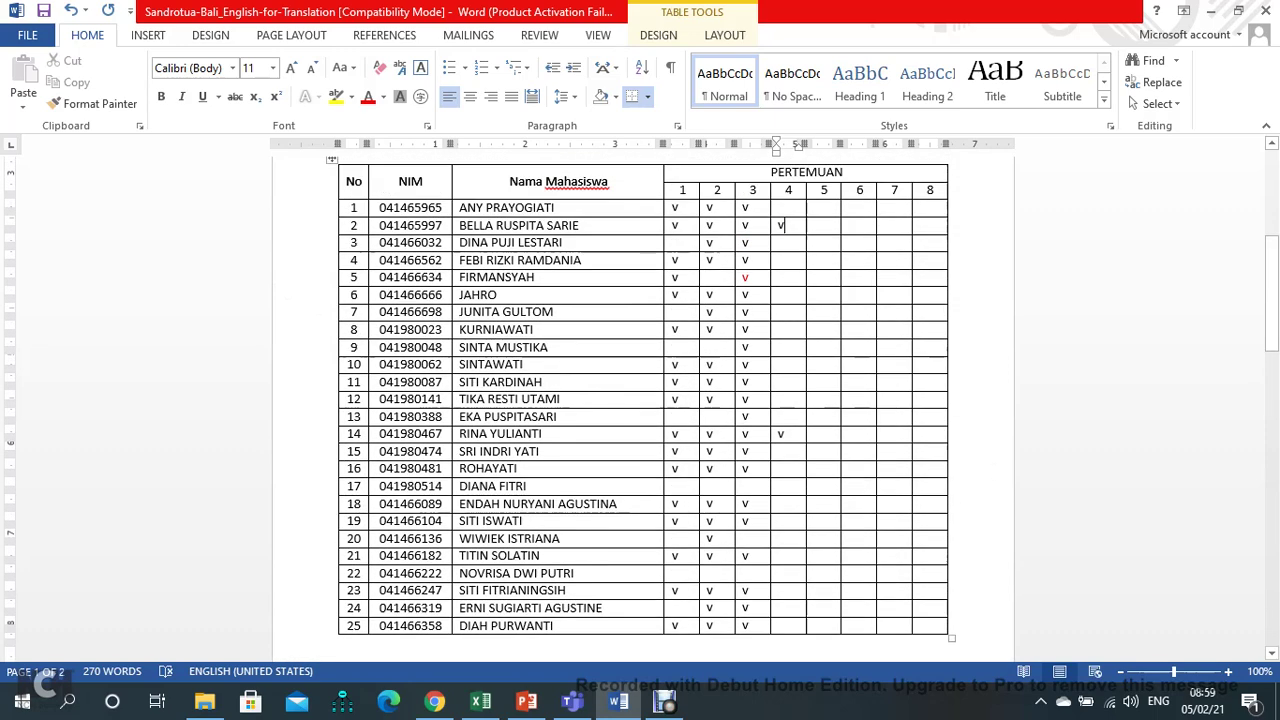
{"action": "scroll", "coordinate": [640, 400], "scroll_direction": "up", "scroll_amount": 1}
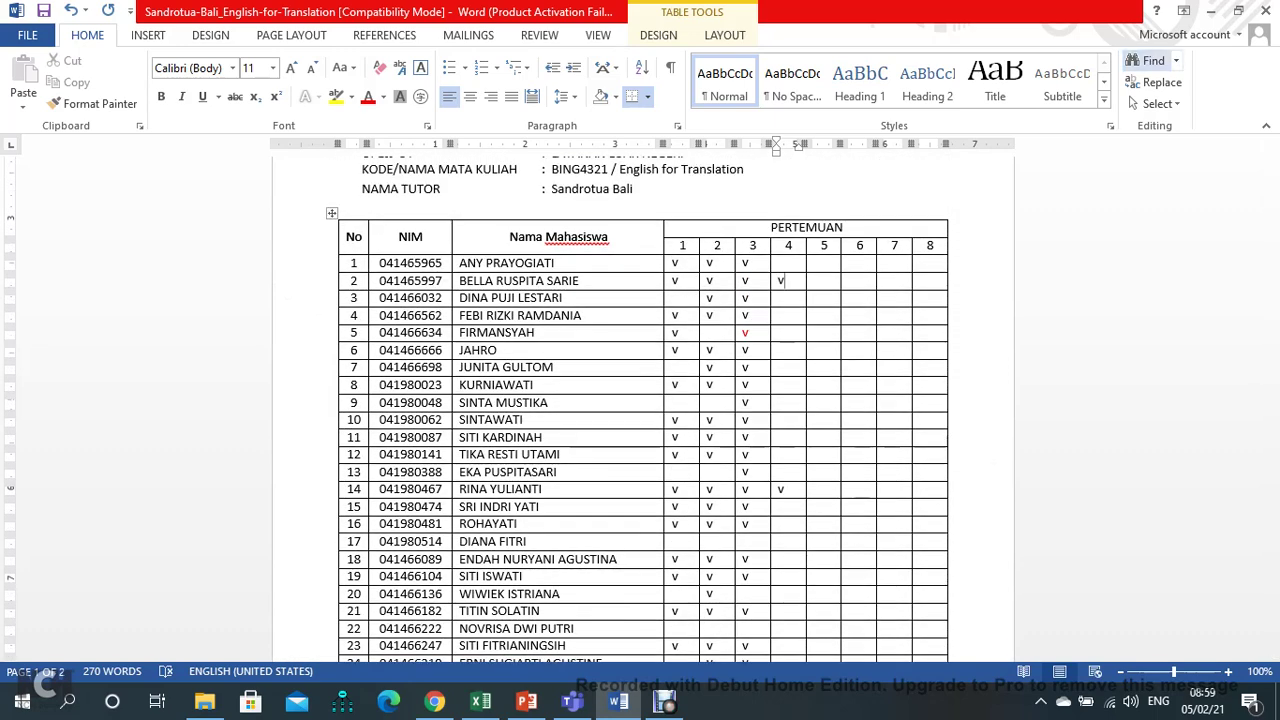
Step: Find student 8 by searching the document for the name and enter "v" in the row's meeting 4 cell
{"action": "left_click", "coordinate": [1150, 60]}
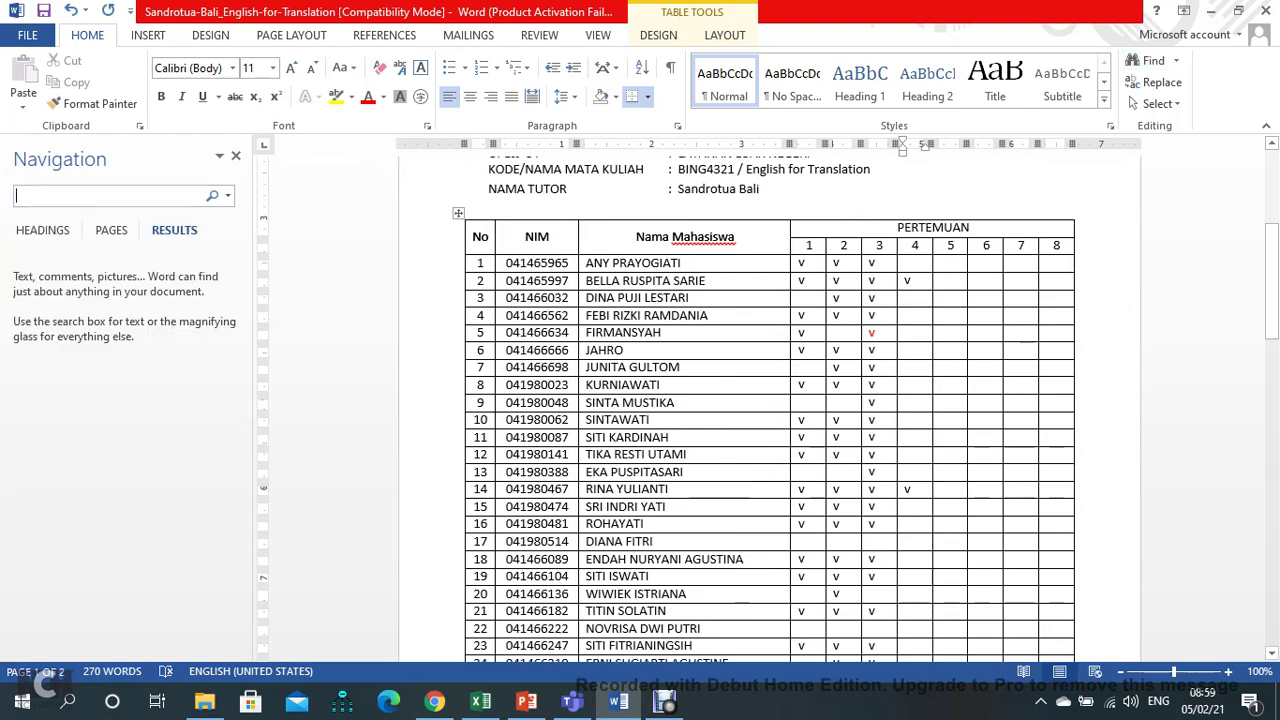
{"action": "type", "text": "kur"}
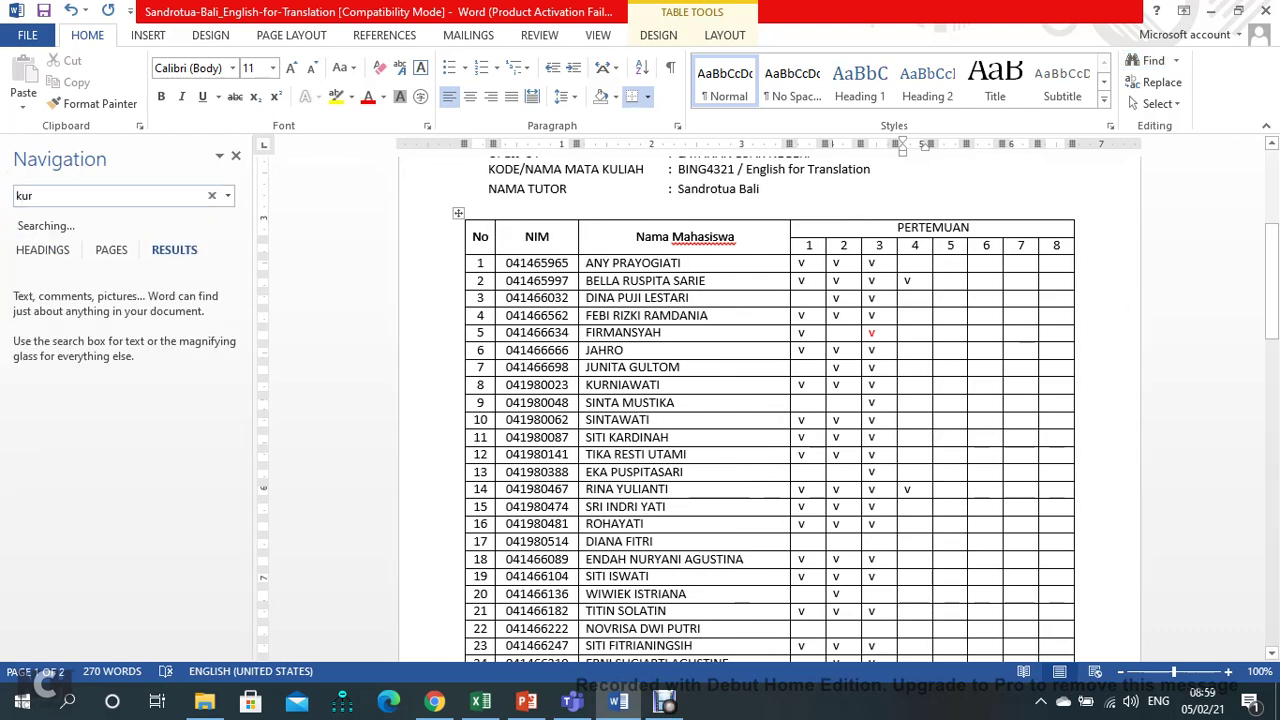
{"action": "type", "text": "niawa"}
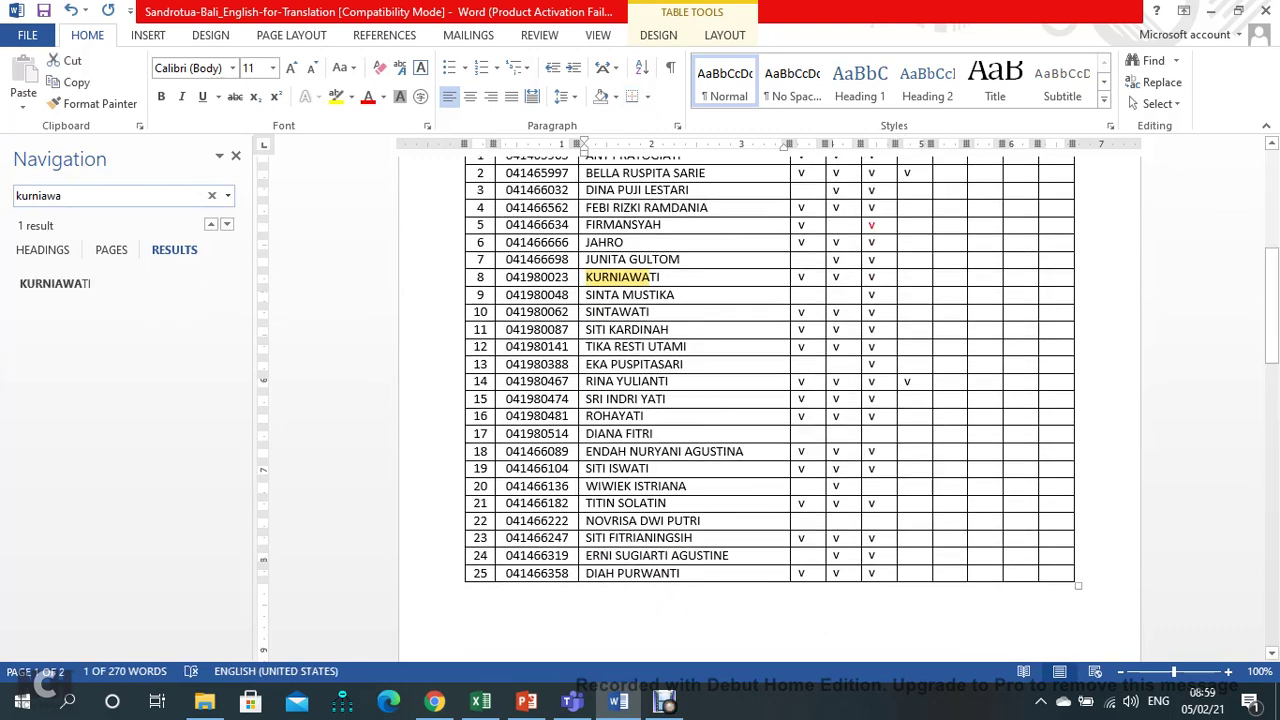
{"action": "left_click", "coordinate": [905, 277]}
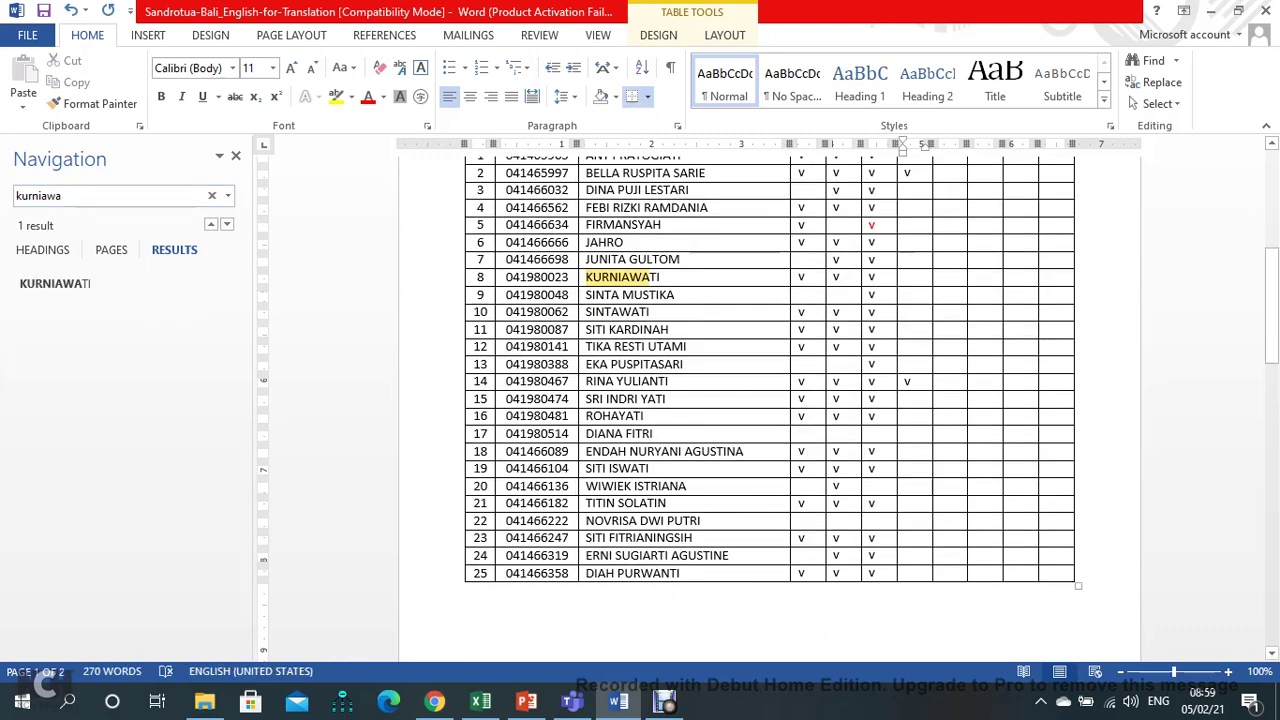
{"action": "type", "text": "v"}
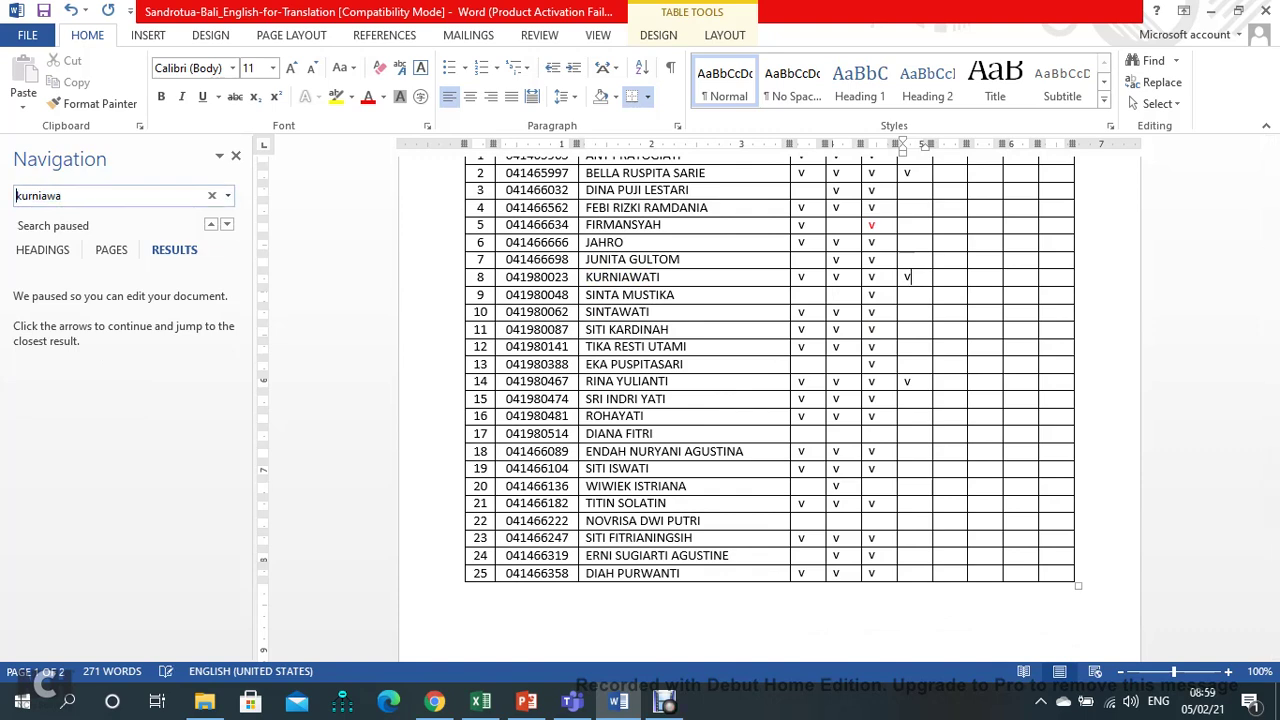
Step: Search for student 16's name and mark the student present with "v" under meeting 4
{"action": "key", "text": "ctrl+f"}
{"action": "type", "text": "rohayati"}
{"action": "key", "text": "Return"}
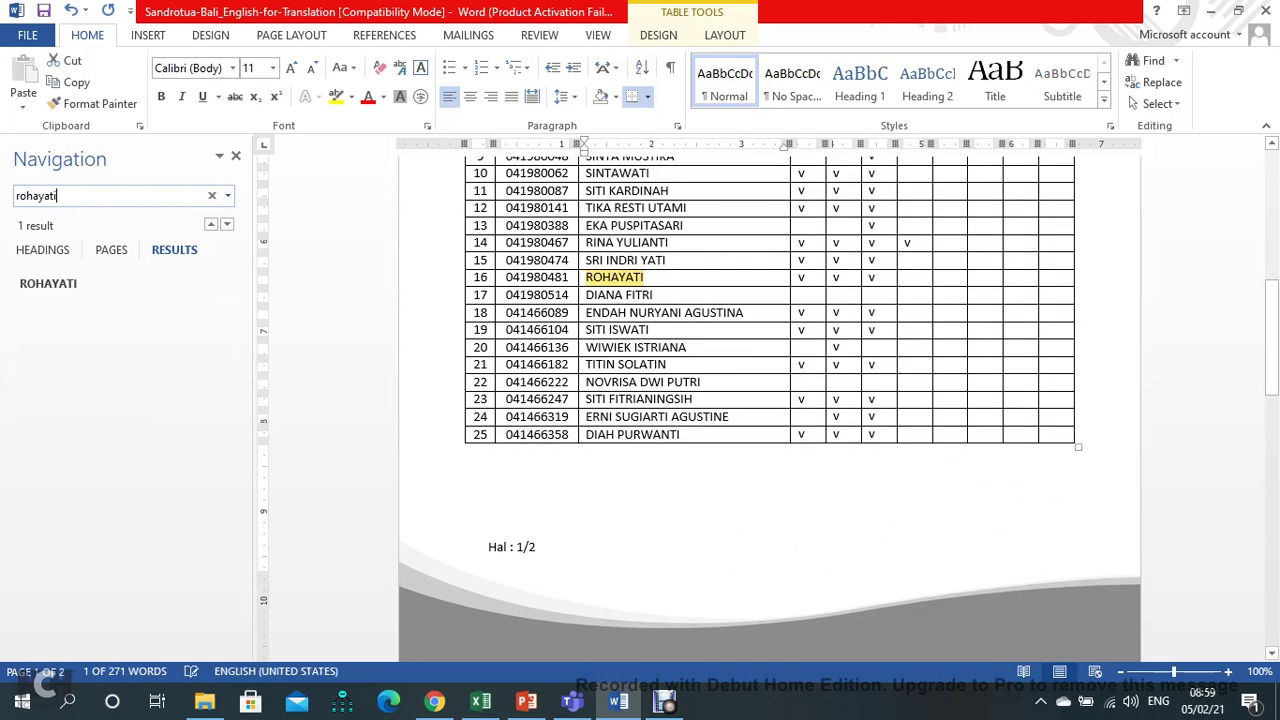
{"action": "left_click", "coordinate": [905, 277]}
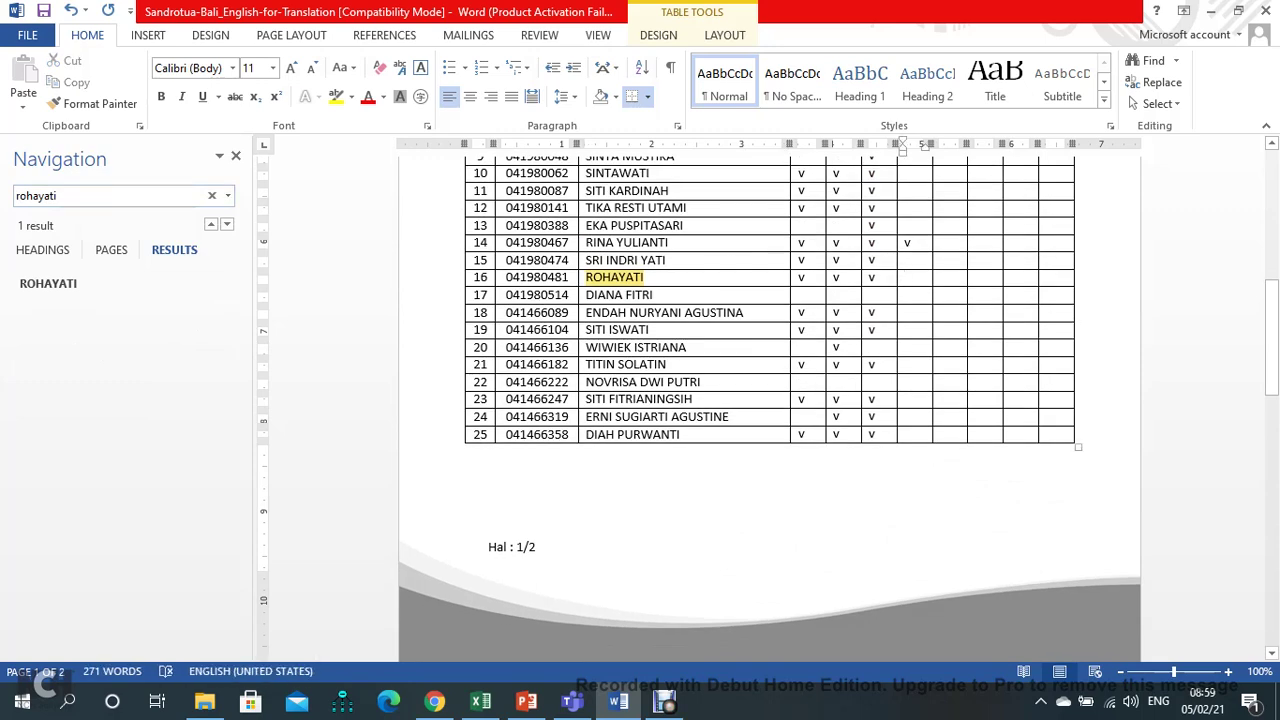
{"action": "type", "text": "v"}
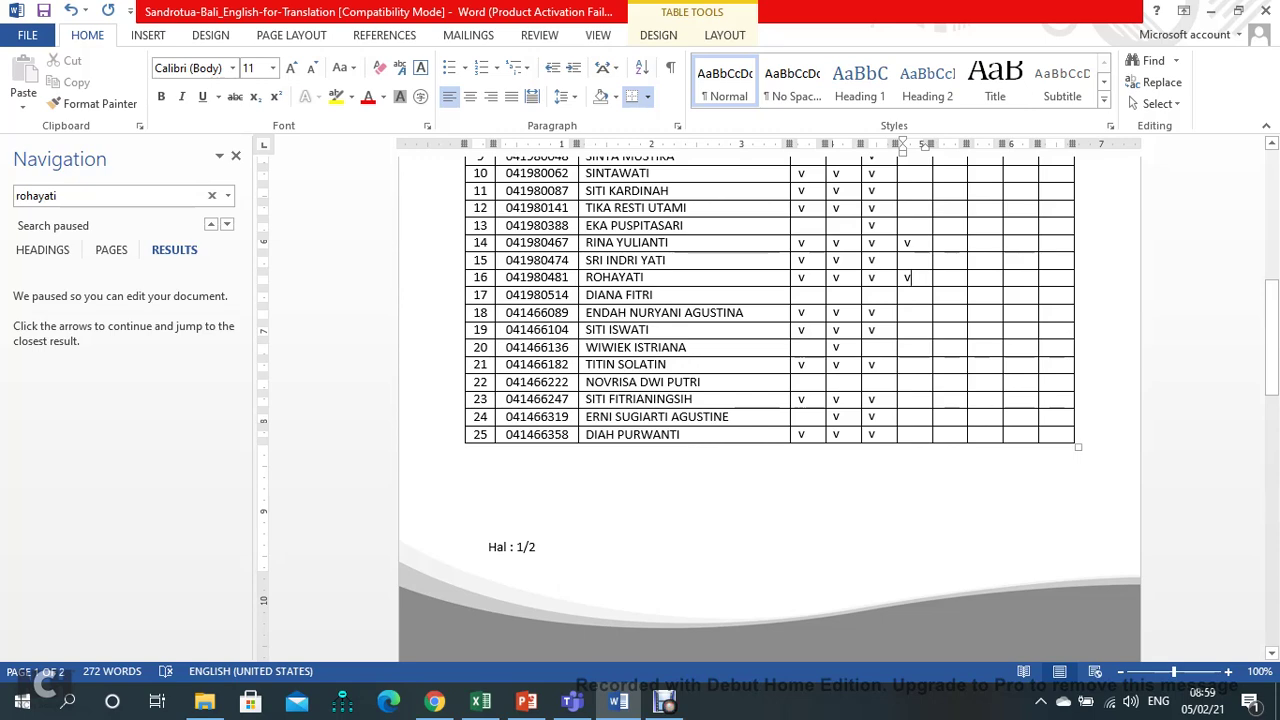
Step: Check the Teams participants again and enter "v" for student 11 under meeting 4 in the Word table
{"action": "left_click", "coordinate": [572, 701]}
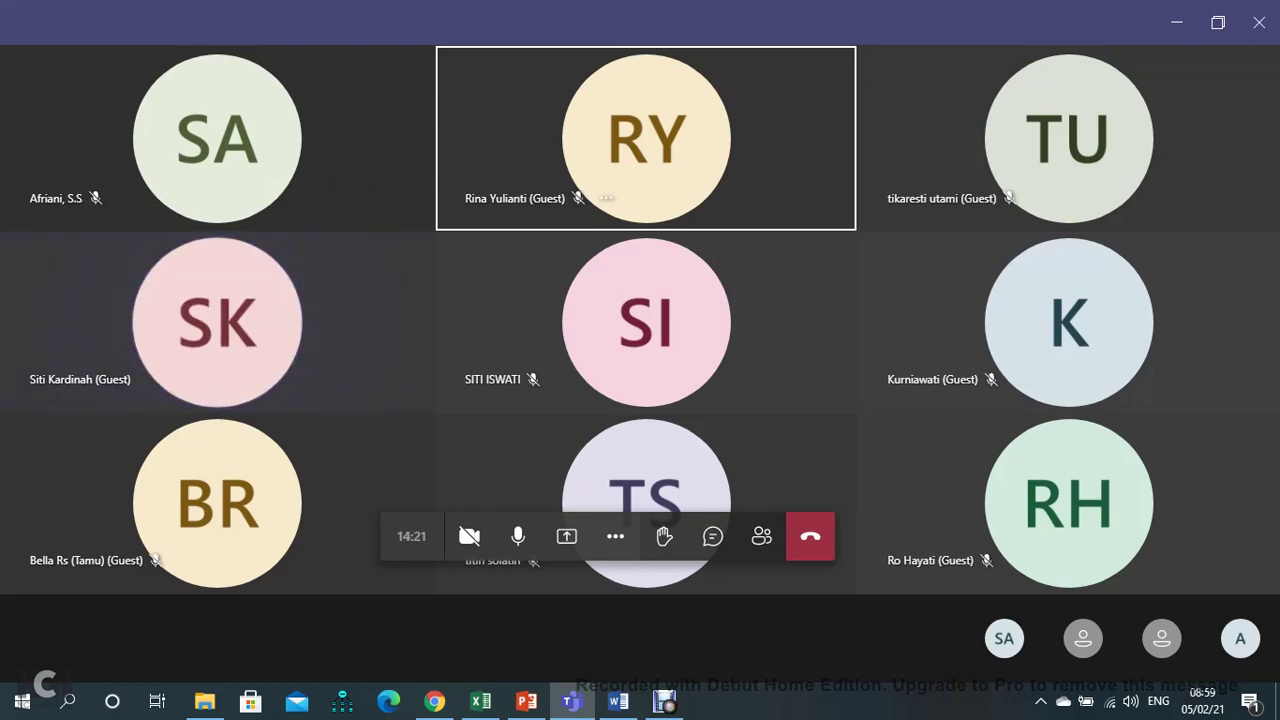
{"action": "key", "text": "alt+Tab"}
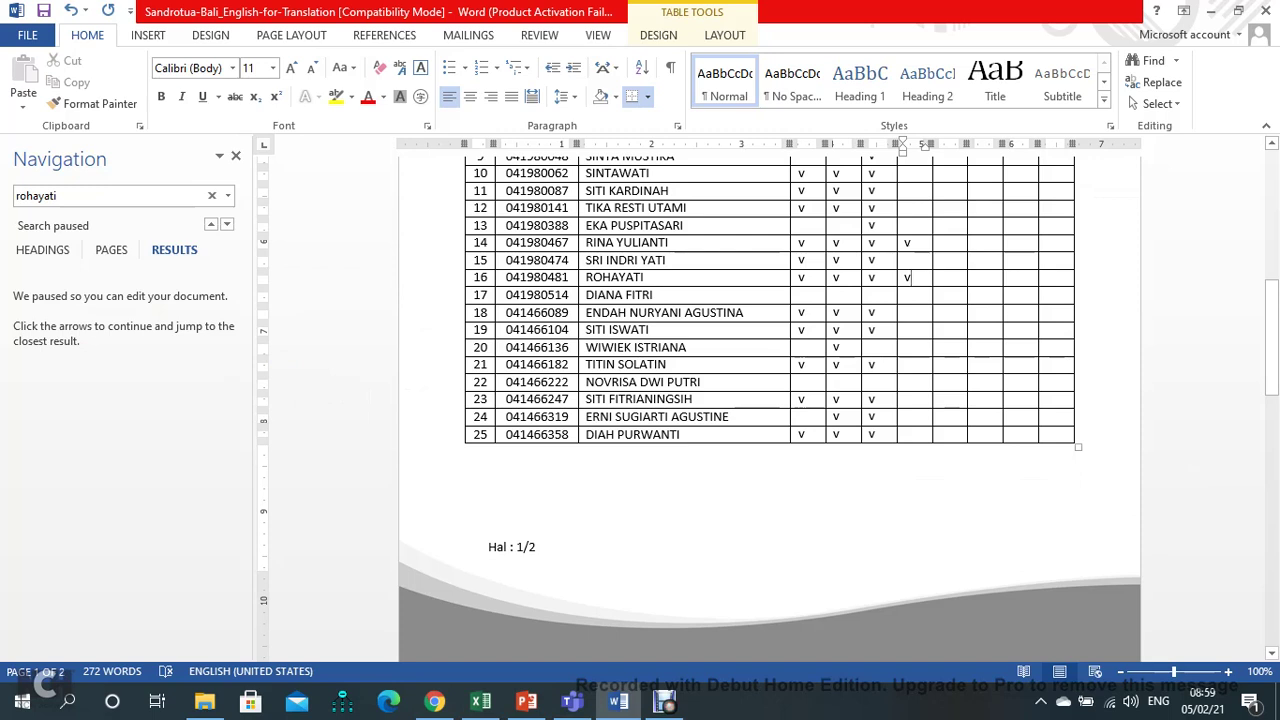
{"action": "left_click", "coordinate": [904, 190]}
{"action": "type", "text": "v"}
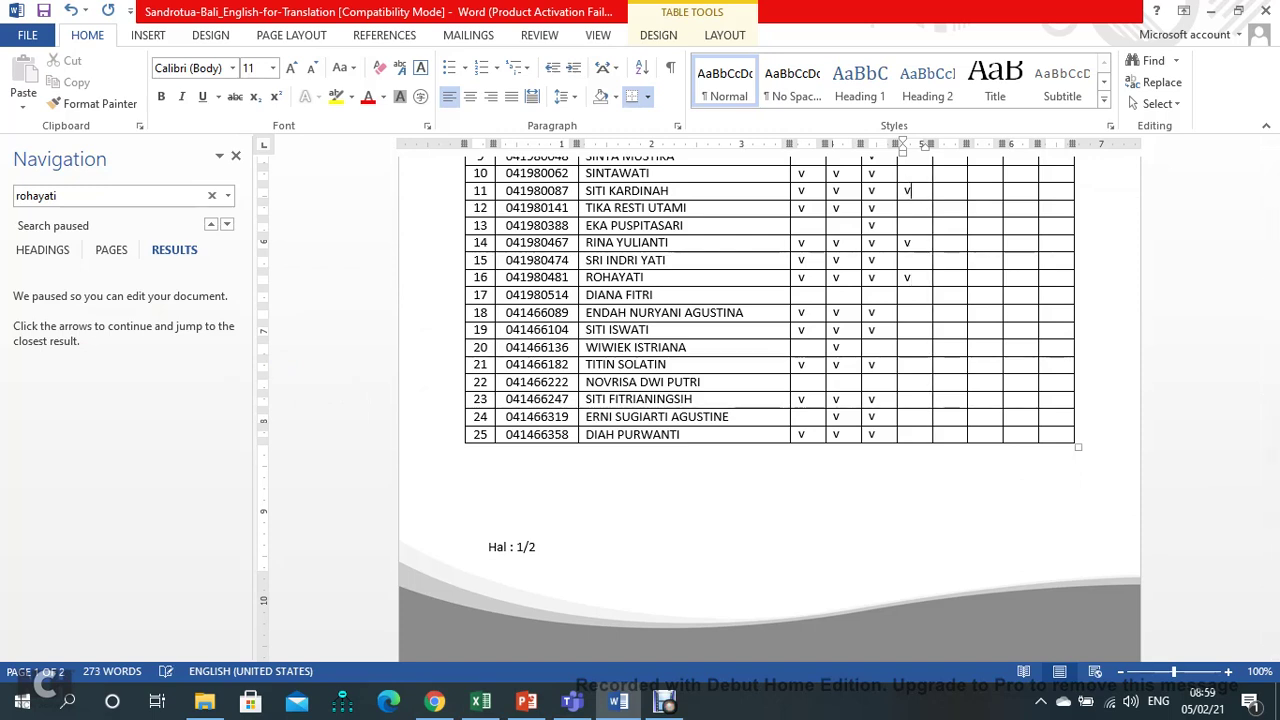
Step: Check the Teams meeting, search the Word document for student 21's first name and enter "v" under meeting 4
{"action": "key", "text": "alt+Tab"}
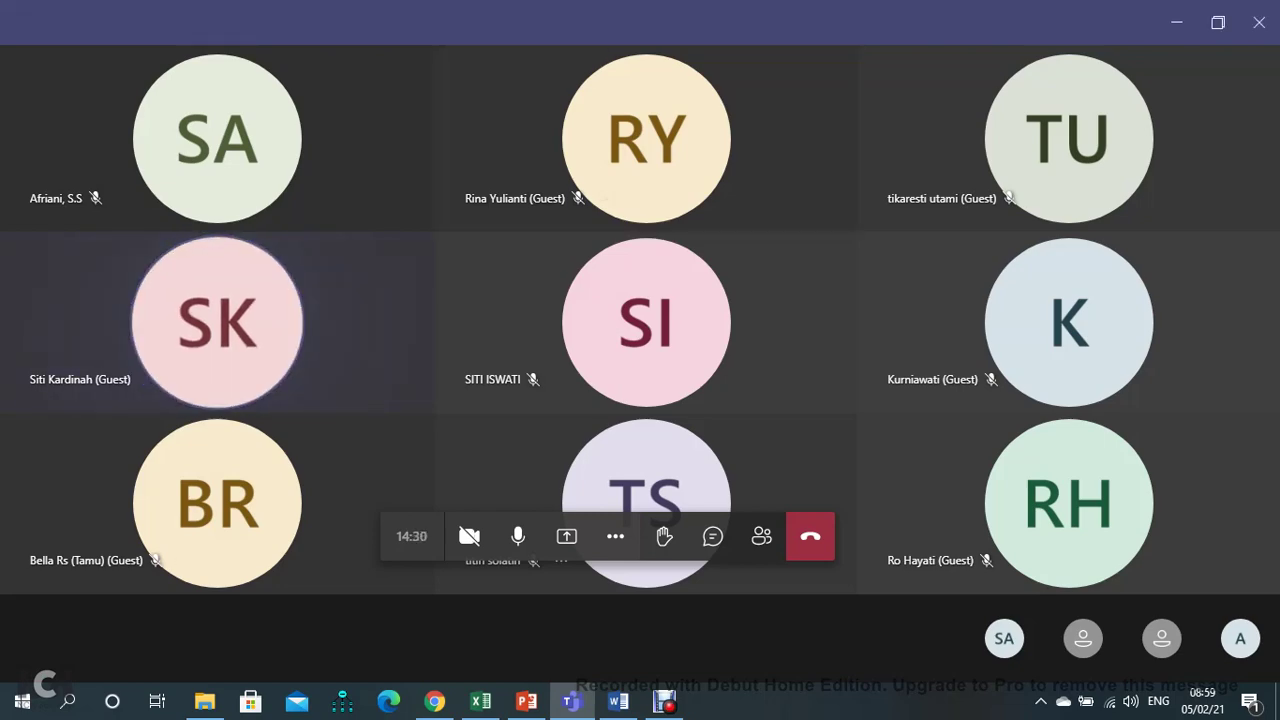
{"action": "key", "text": "alt+Tab"}
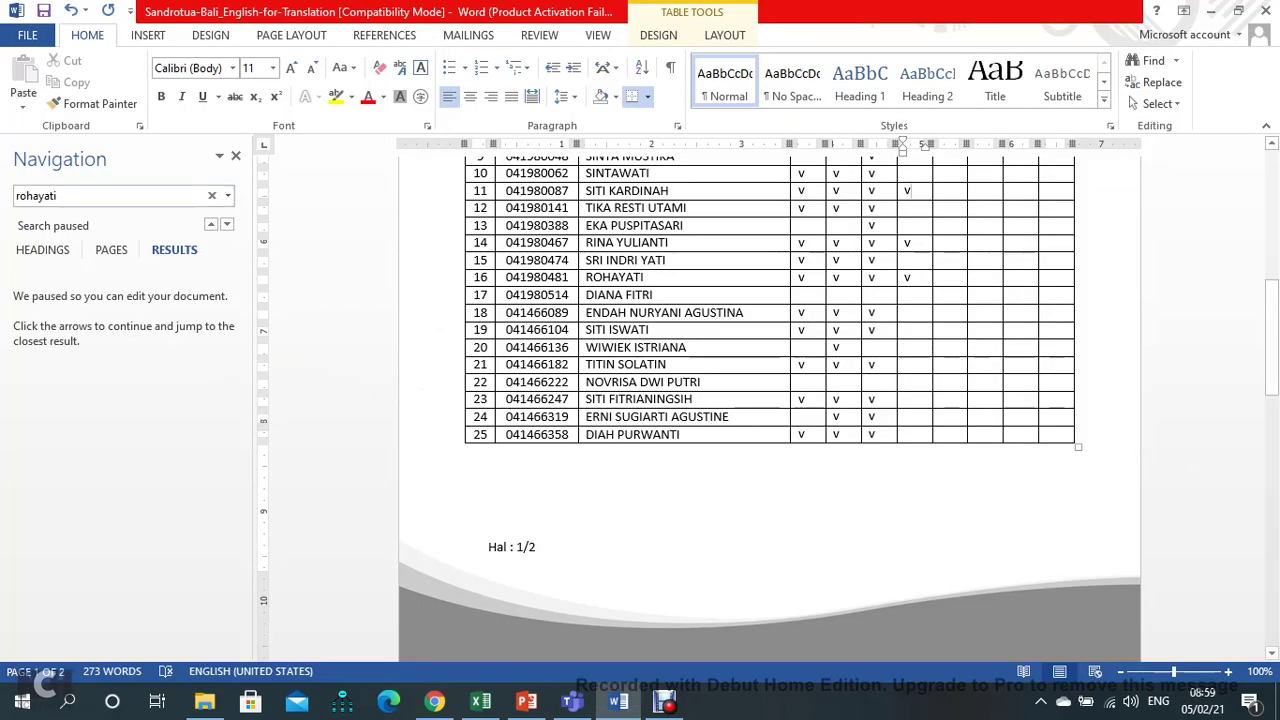
{"action": "key", "text": "ctrl+f"}
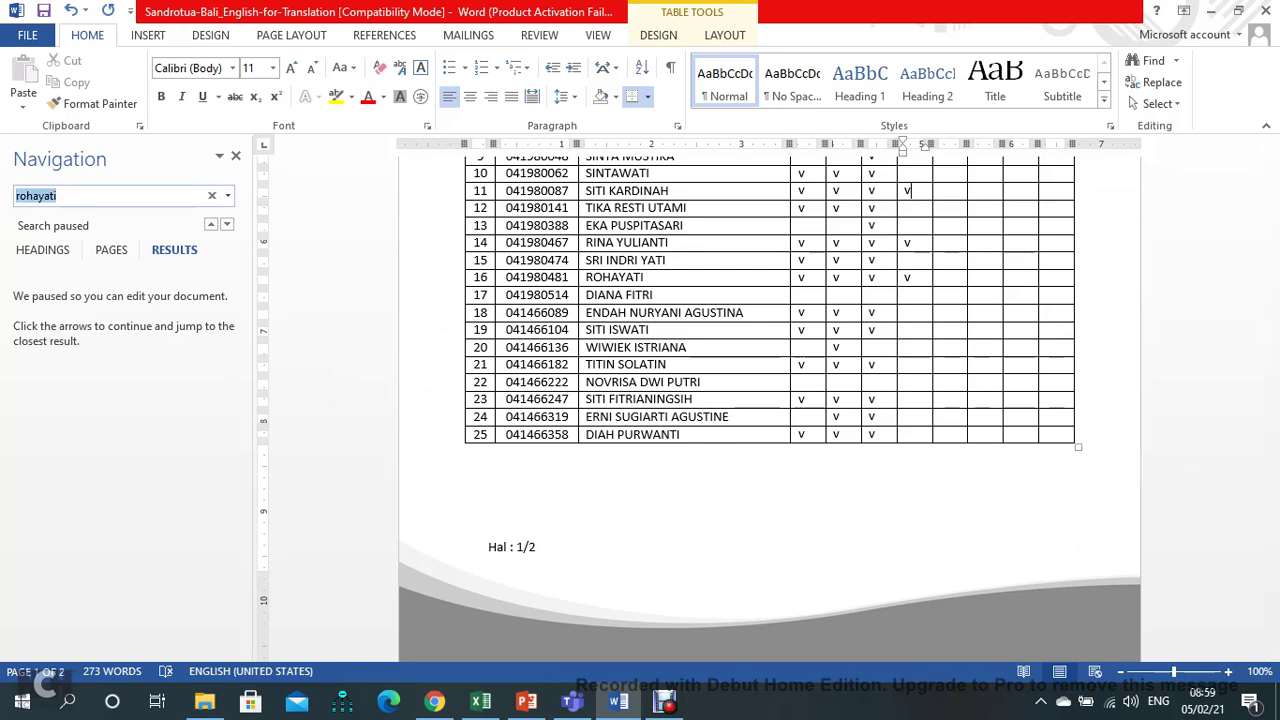
{"action": "type", "text": "titin"}
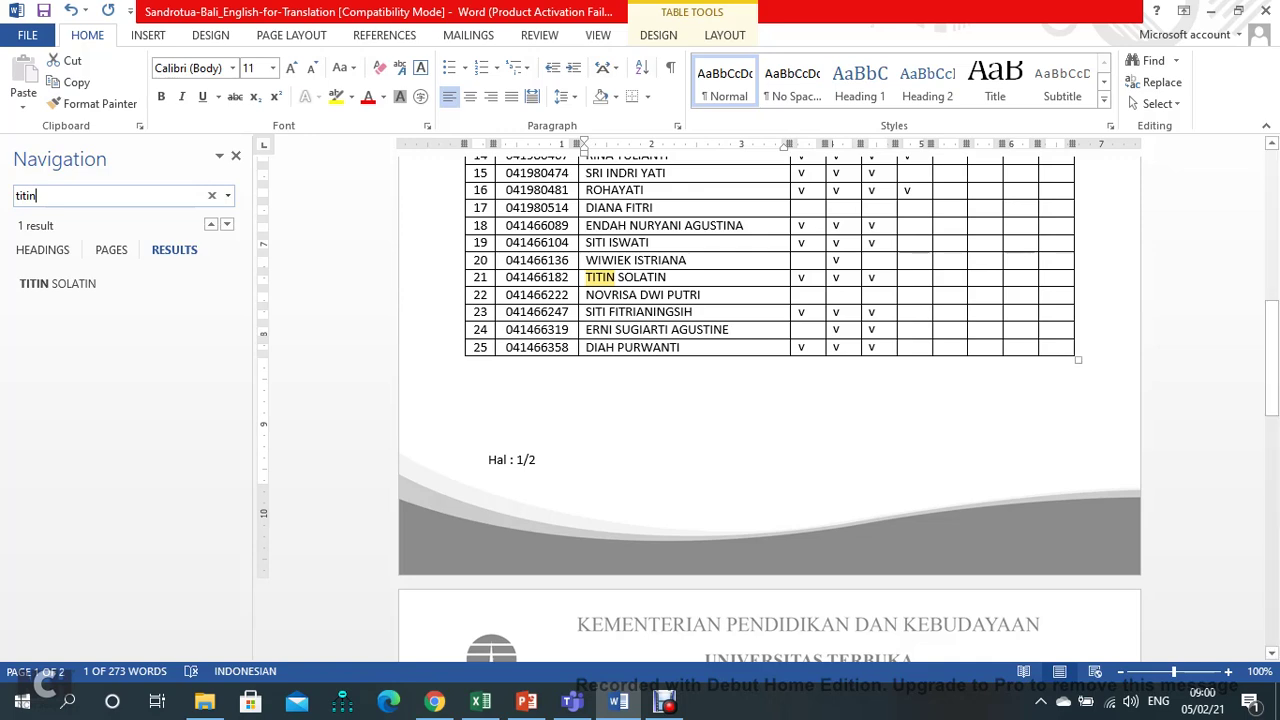
{"action": "left_click", "coordinate": [910, 277]}
{"action": "type", "text": "v"}
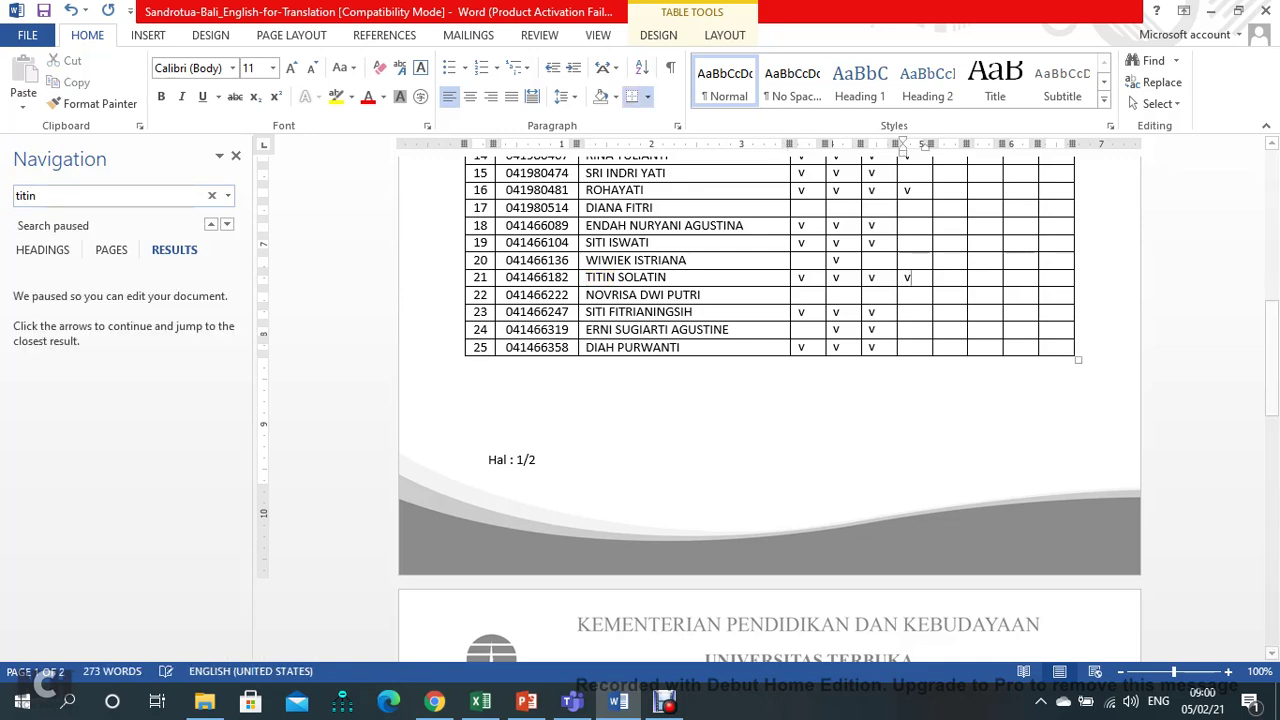
Step: Check the Teams participants and enter "v" for student 27 under meeting 4 on the Word document's second page
{"action": "key", "text": "alt+Tab"}
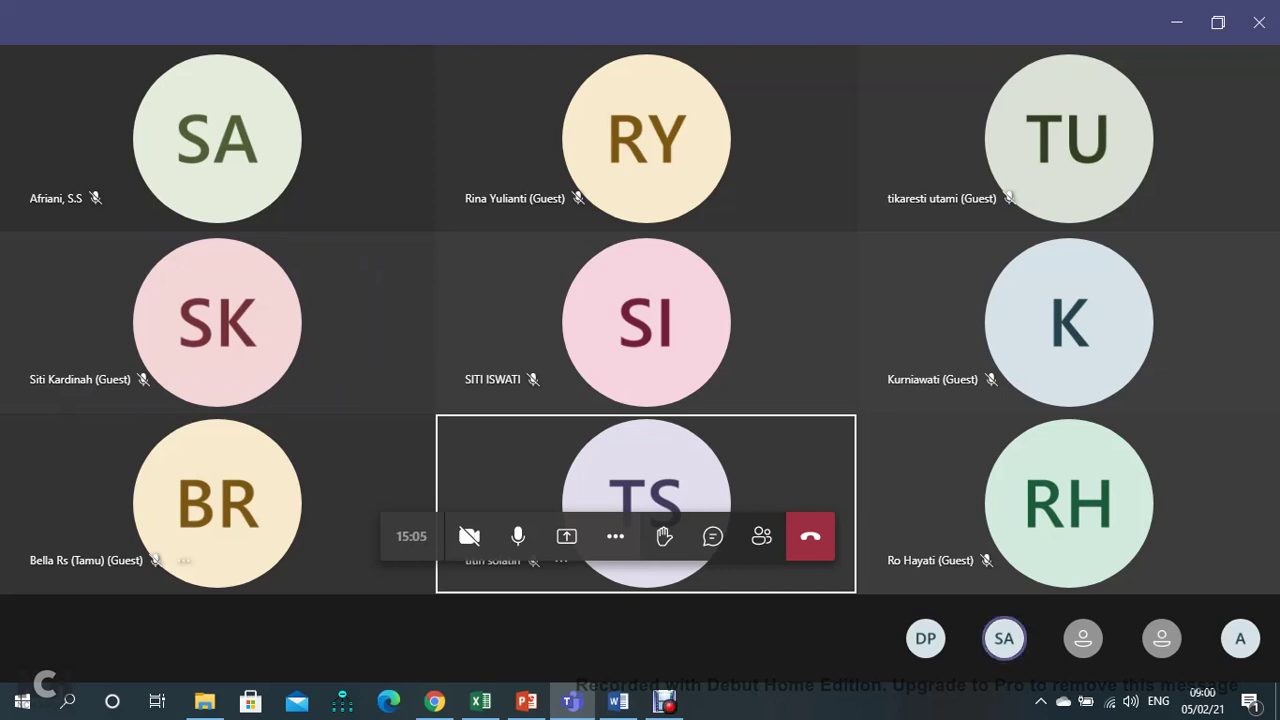
{"action": "key", "text": "alt+Tab"}
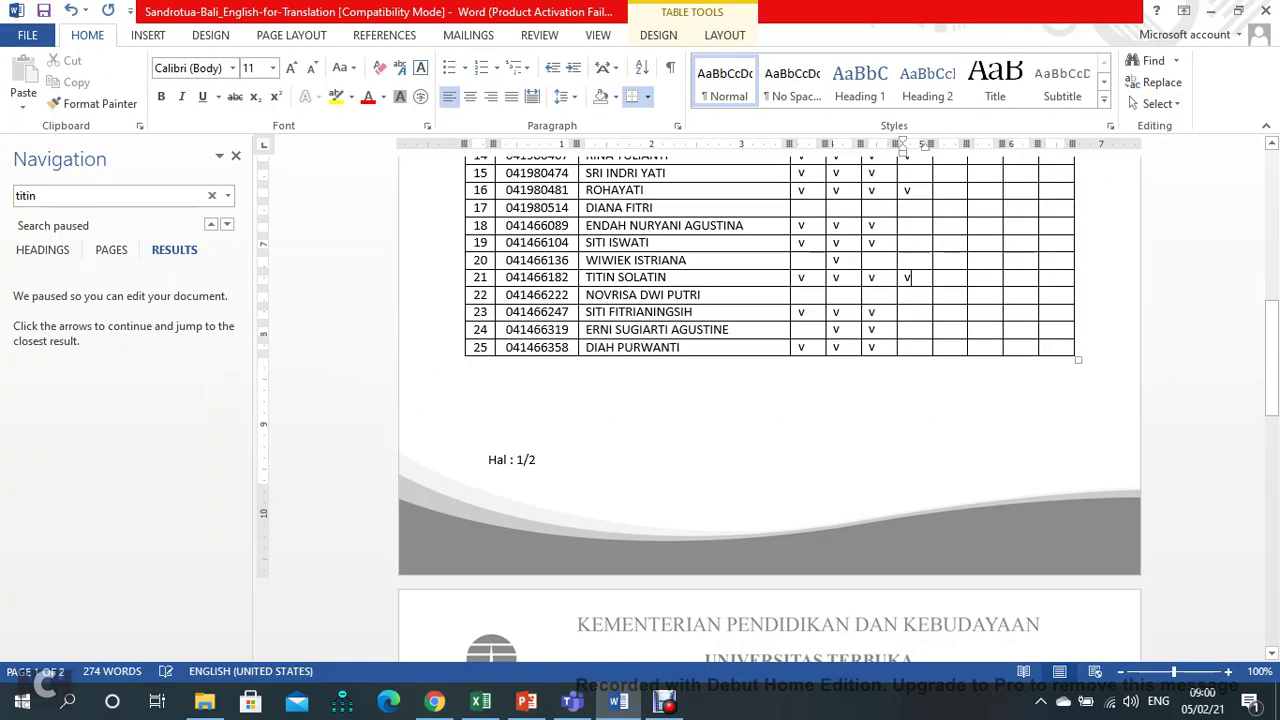
{"action": "scroll", "coordinate": [770, 400], "scroll_direction": "down", "scroll_amount": 8}
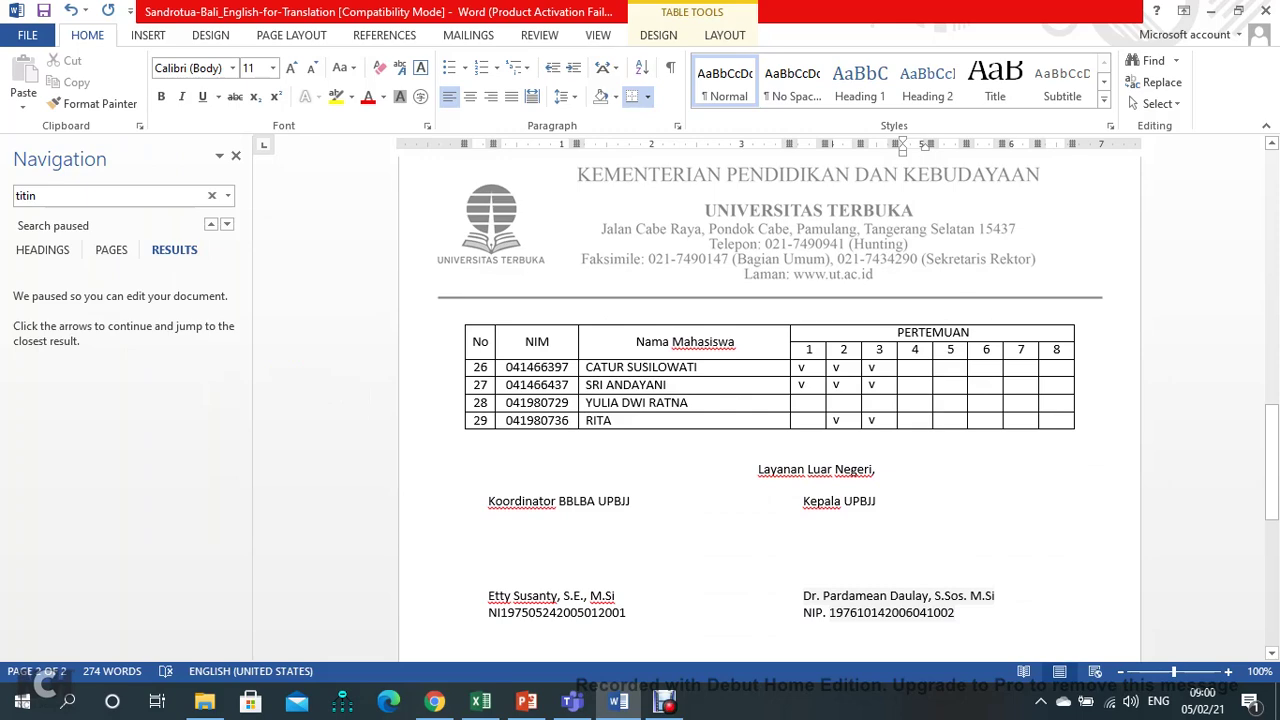
{"action": "left_click", "coordinate": [905, 385]}
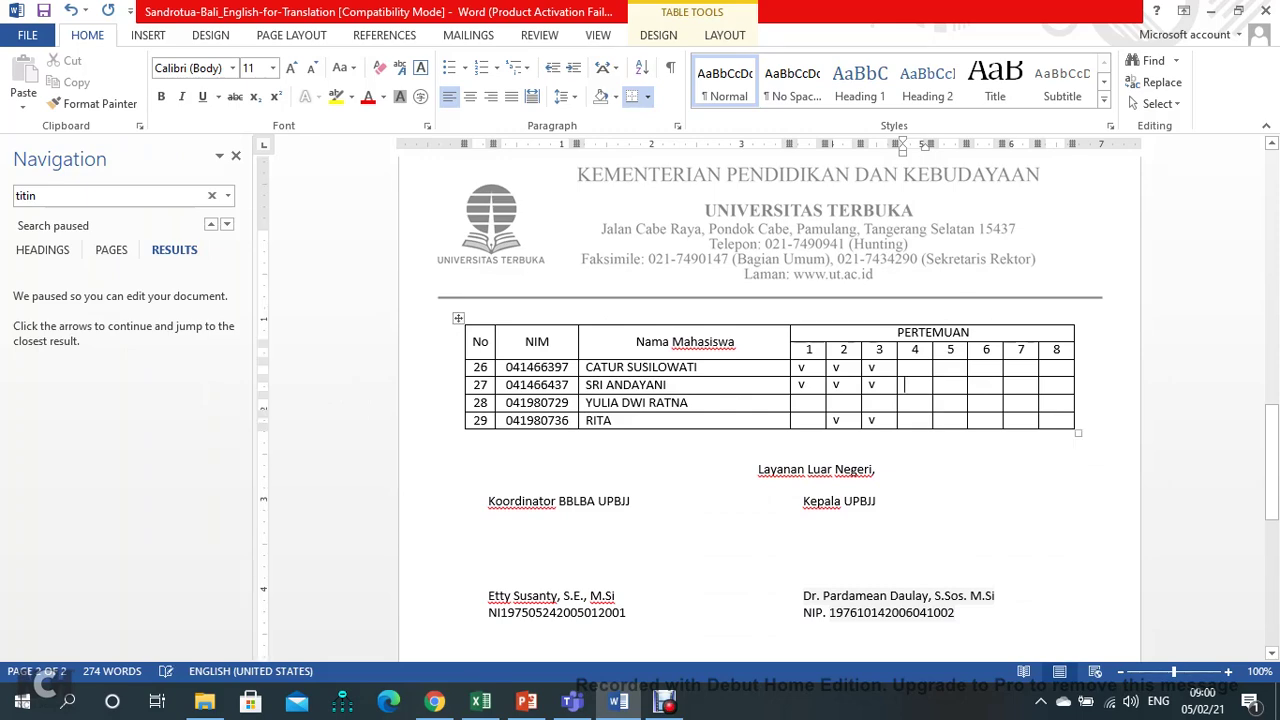
{"action": "type", "text": "v"}
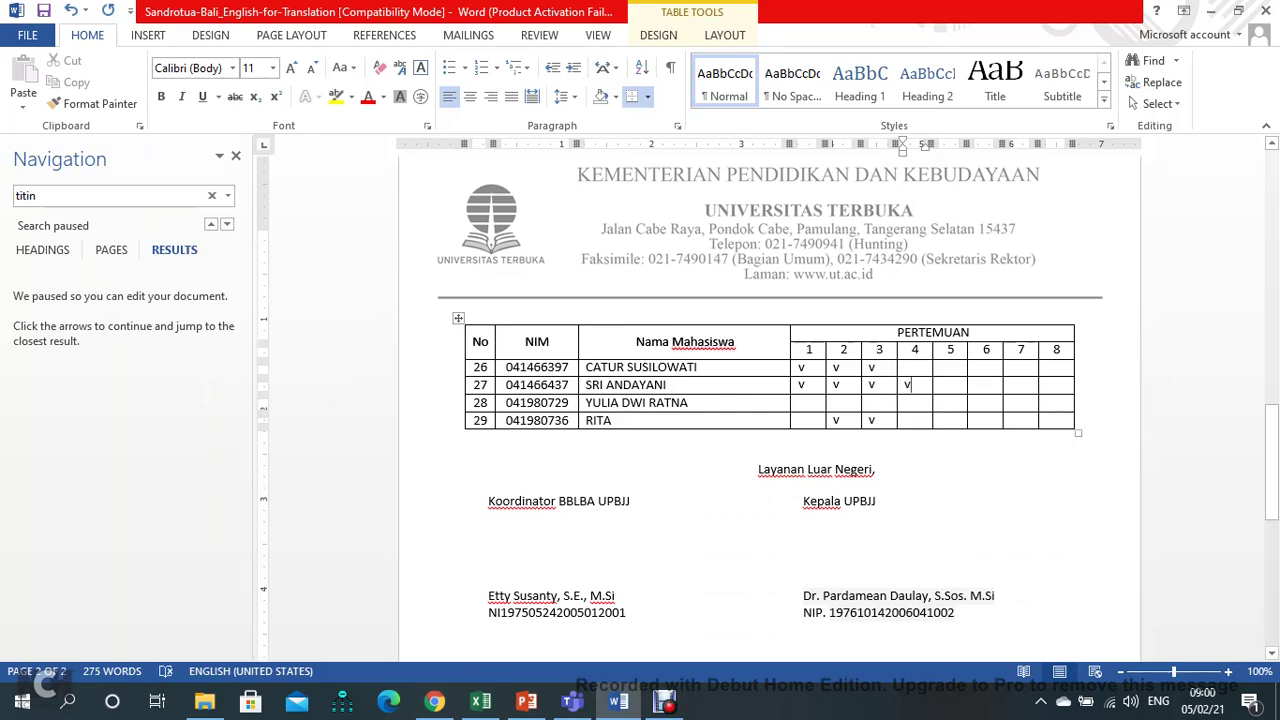
Step: Check the Teams call, search the Word document for student 25's first name and enter "v" under meeting 4
{"action": "key", "text": "alt+Tab"}
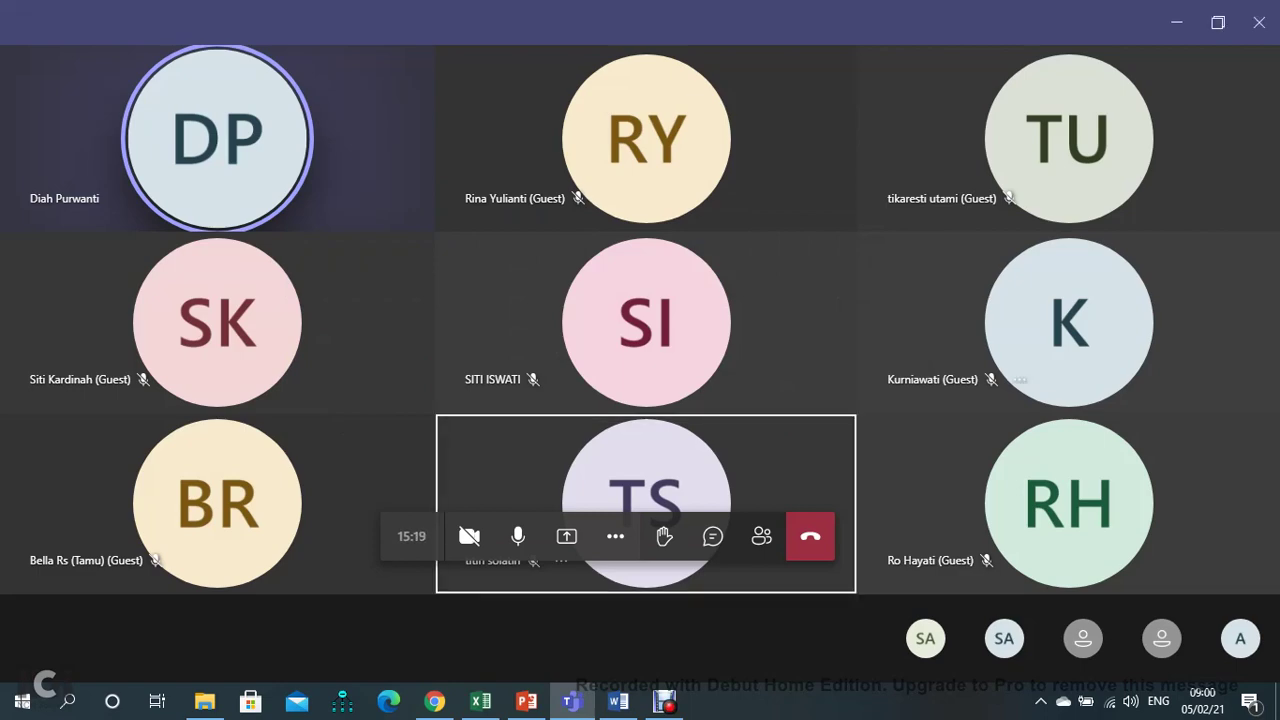
{"action": "key", "text": "alt+Tab"}
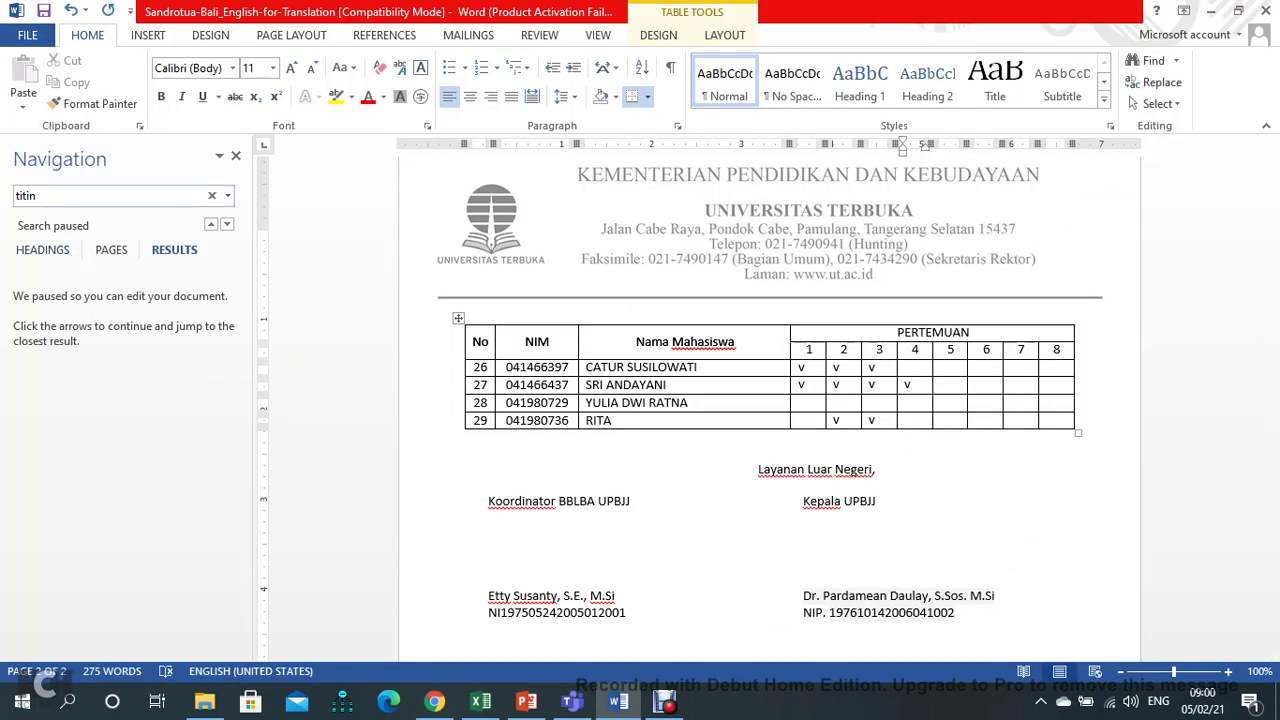
{"action": "key", "text": "ctrl+f"}
{"action": "type", "text": "diah"}
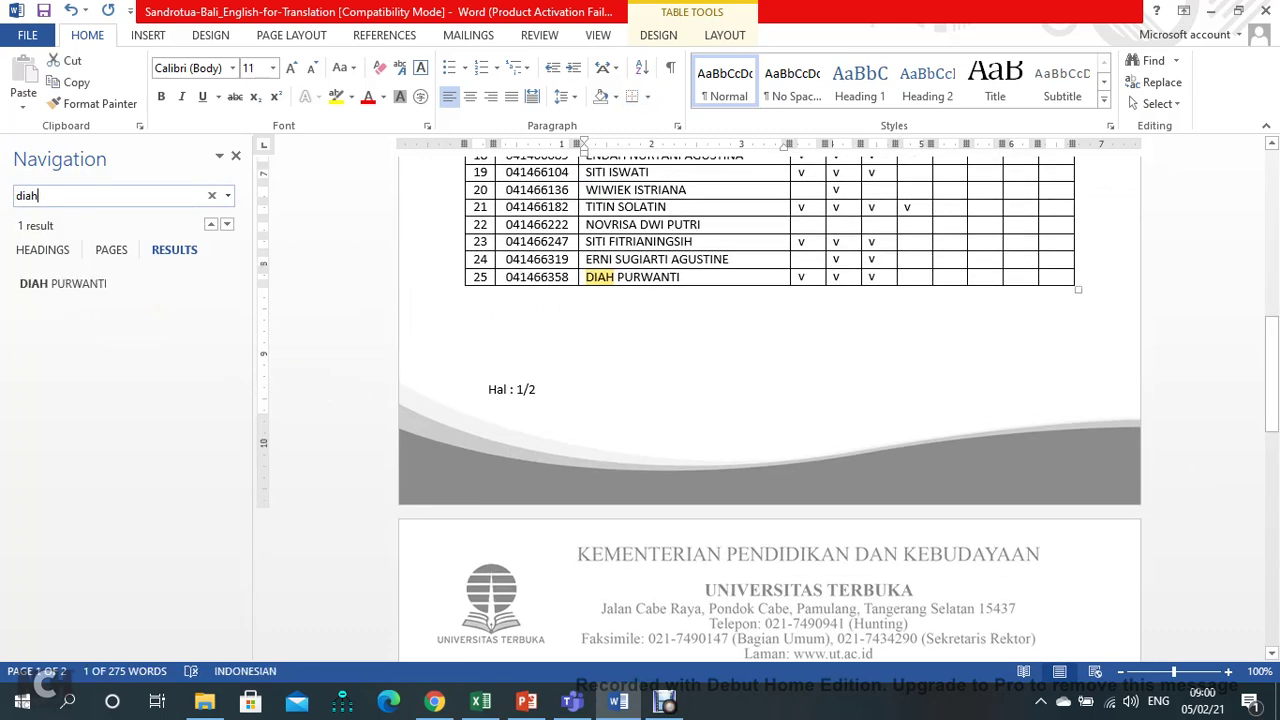
{"action": "left_click", "coordinate": [905, 277]}
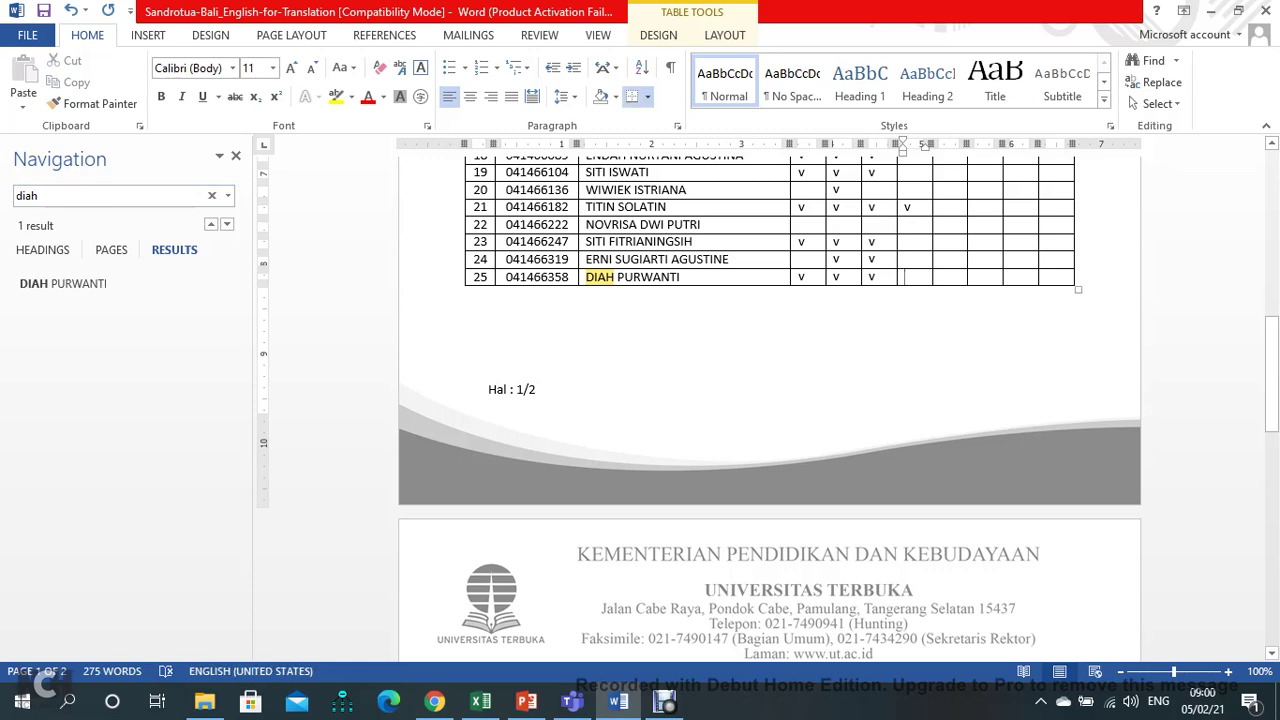
{"action": "type", "text": "v"}
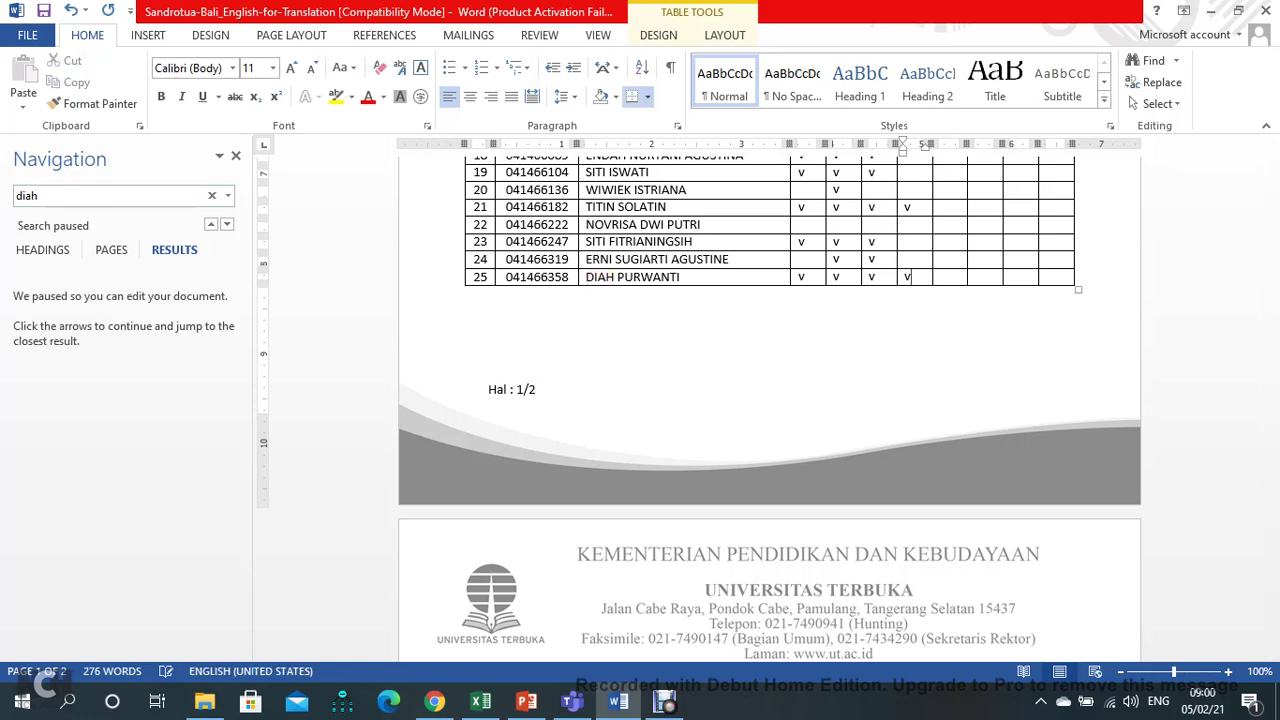
Step: Check the Teams participants again, find student 29 by name in the Word document and mark meeting 4 with "v"
{"action": "key", "text": "alt+Tab"}
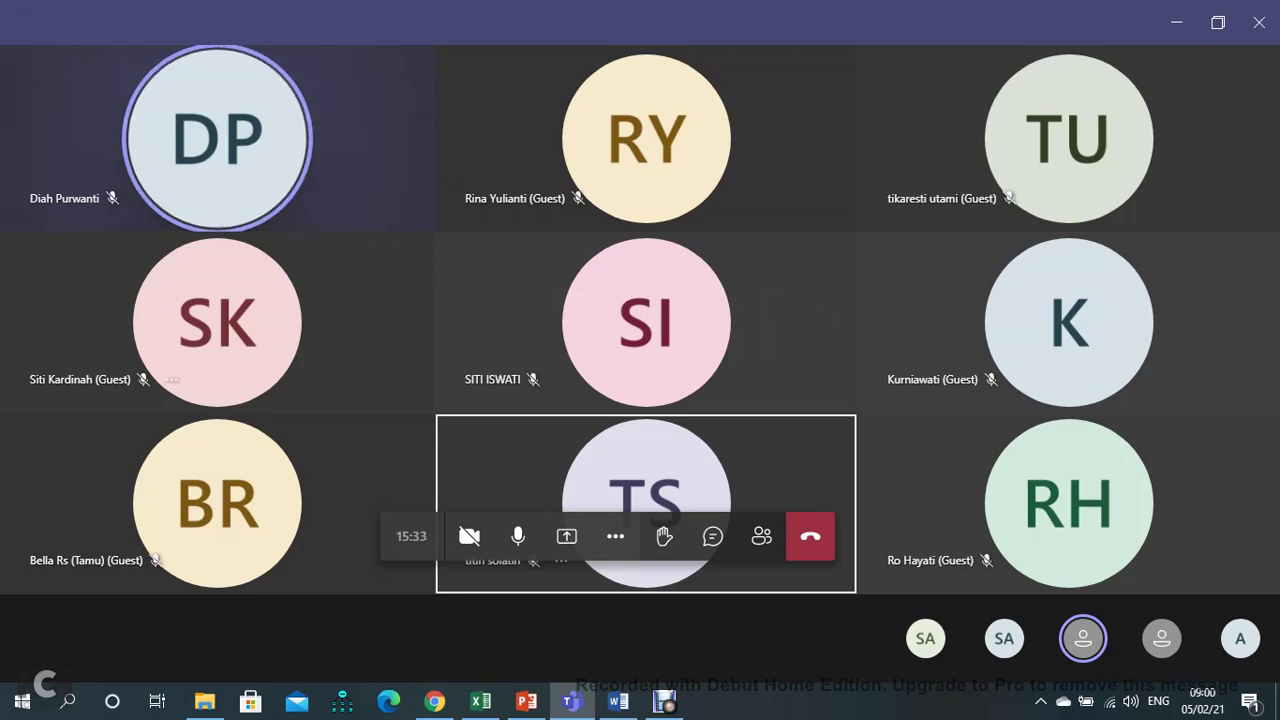
{"action": "key", "text": "alt+Tab"}
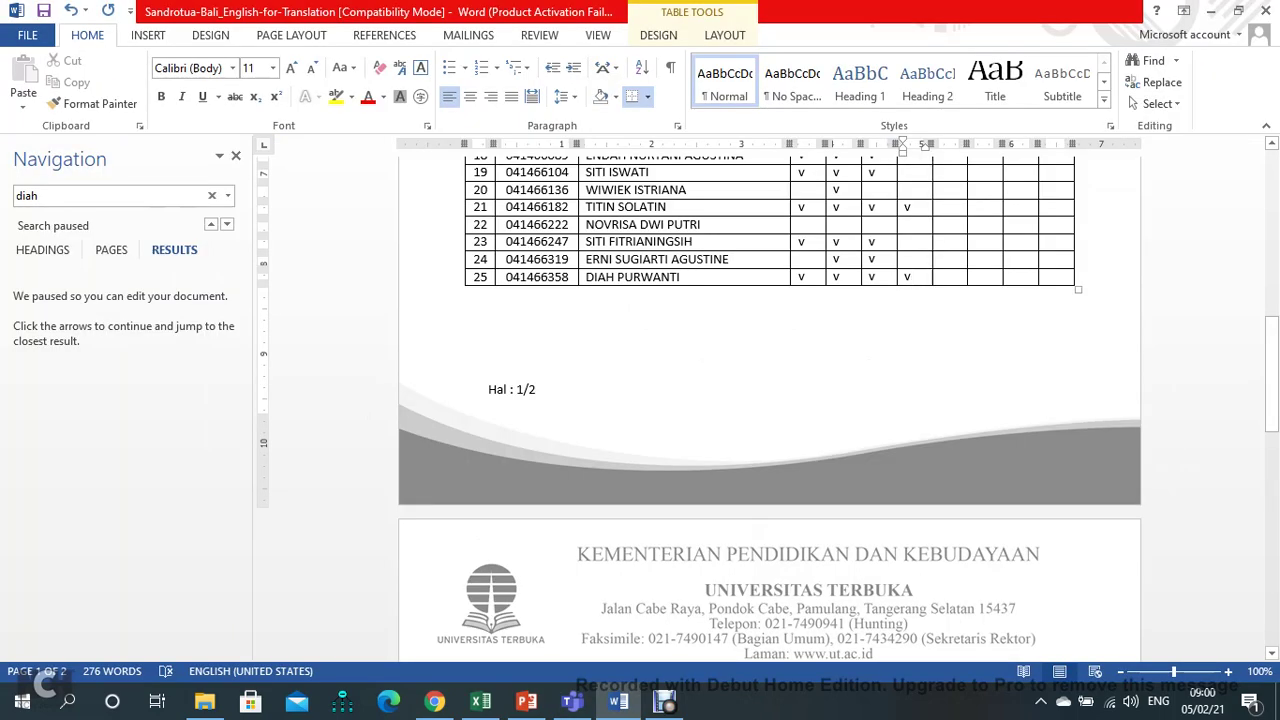
{"action": "scroll", "coordinate": [770, 410], "scroll_direction": "down", "scroll_amount": 2}
{"action": "scroll", "coordinate": [770, 410], "scroll_direction": "up", "scroll_amount": 3}
{"action": "scroll", "coordinate": [770, 400], "scroll_direction": "up", "scroll_amount": 3}
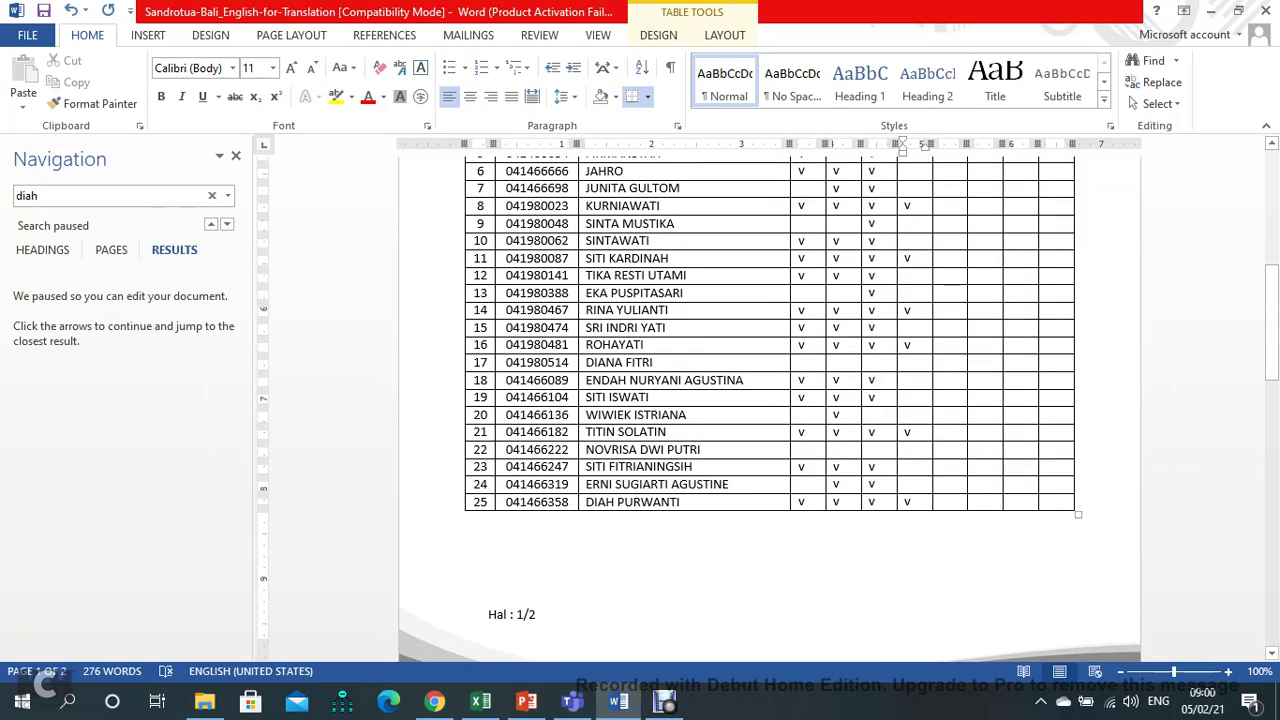
{"action": "key", "text": "ctrl+f"}
{"action": "type", "text": "r"}
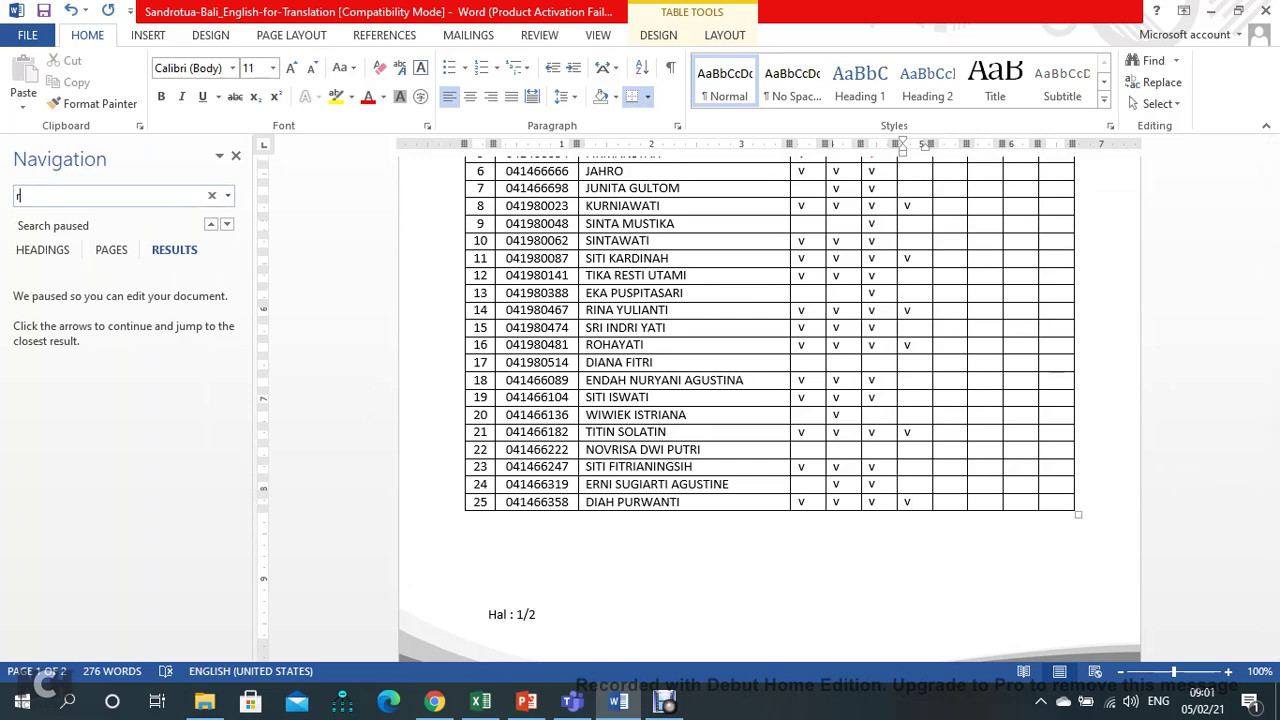
{"action": "type", "text": "ita"}
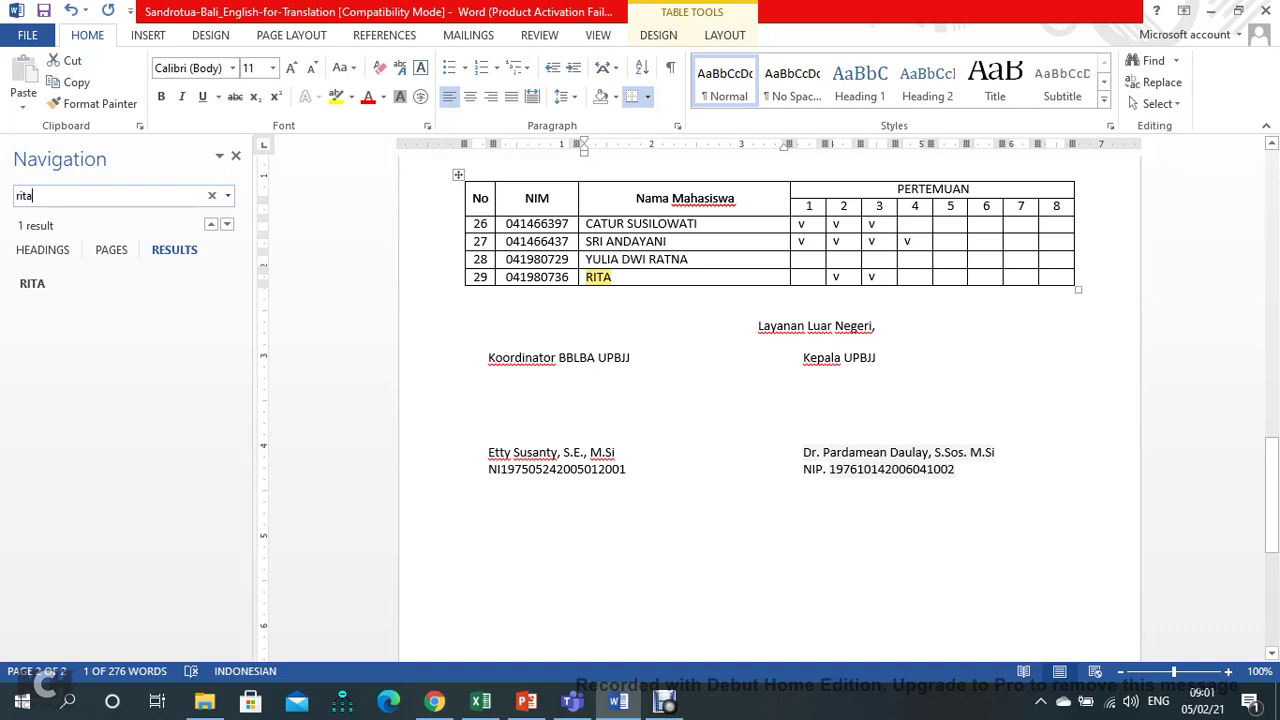
{"action": "left_click", "coordinate": [905, 276]}
{"action": "type", "text": "v"}
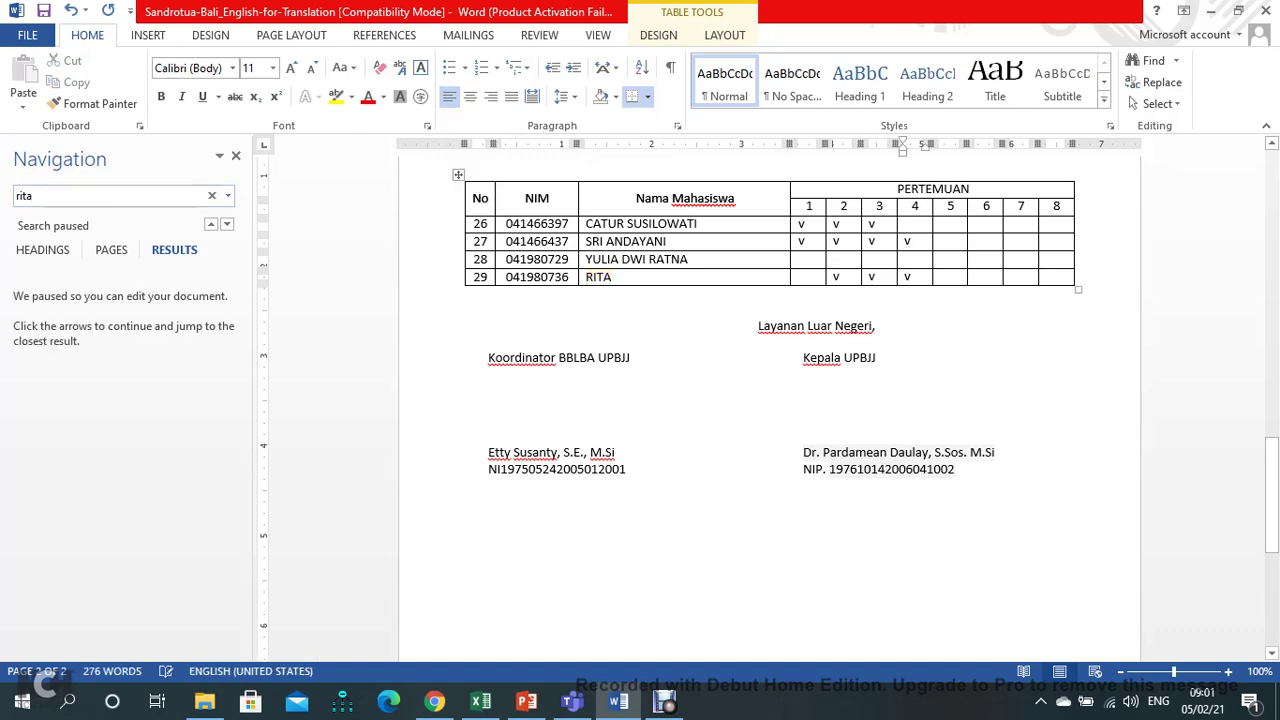
Step: Search the document for student 15's first name and enter "v" in that row's meeting 4 cell
{"action": "scroll", "coordinate": [770, 400], "scroll_direction": "up", "scroll_amount": 10}
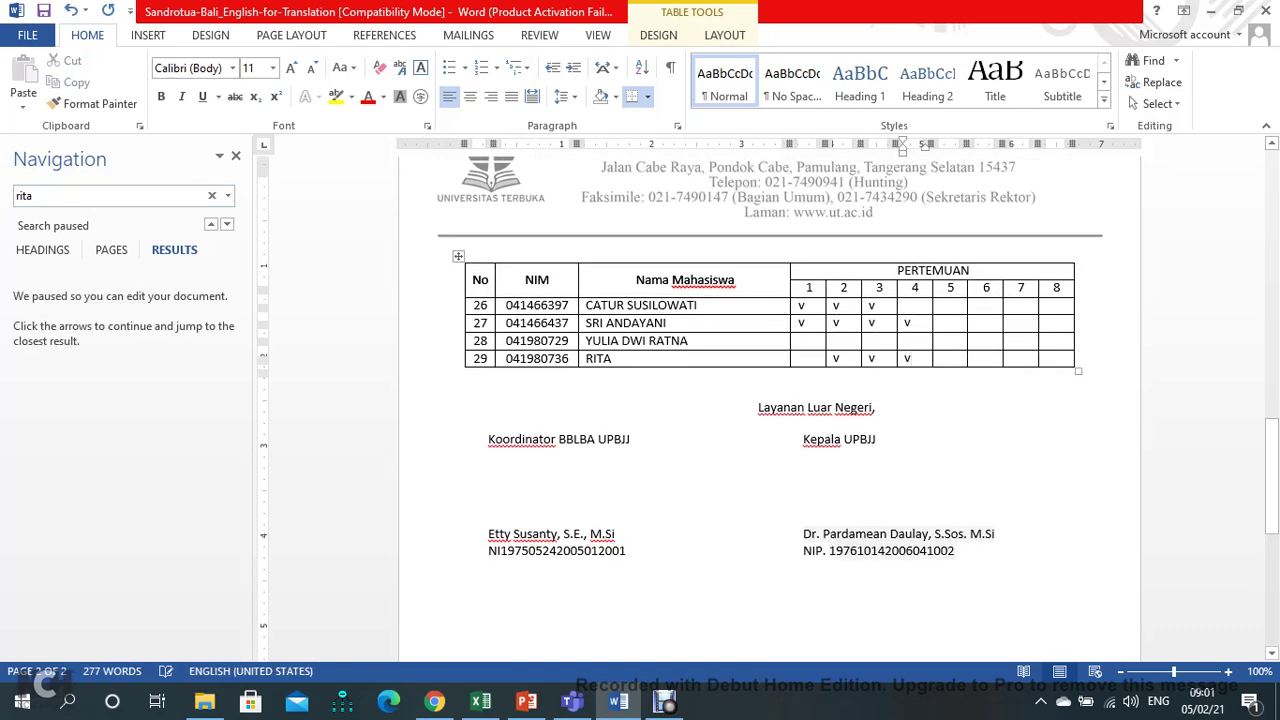
{"action": "scroll", "coordinate": [770, 400], "scroll_direction": "up", "scroll_amount": 10}
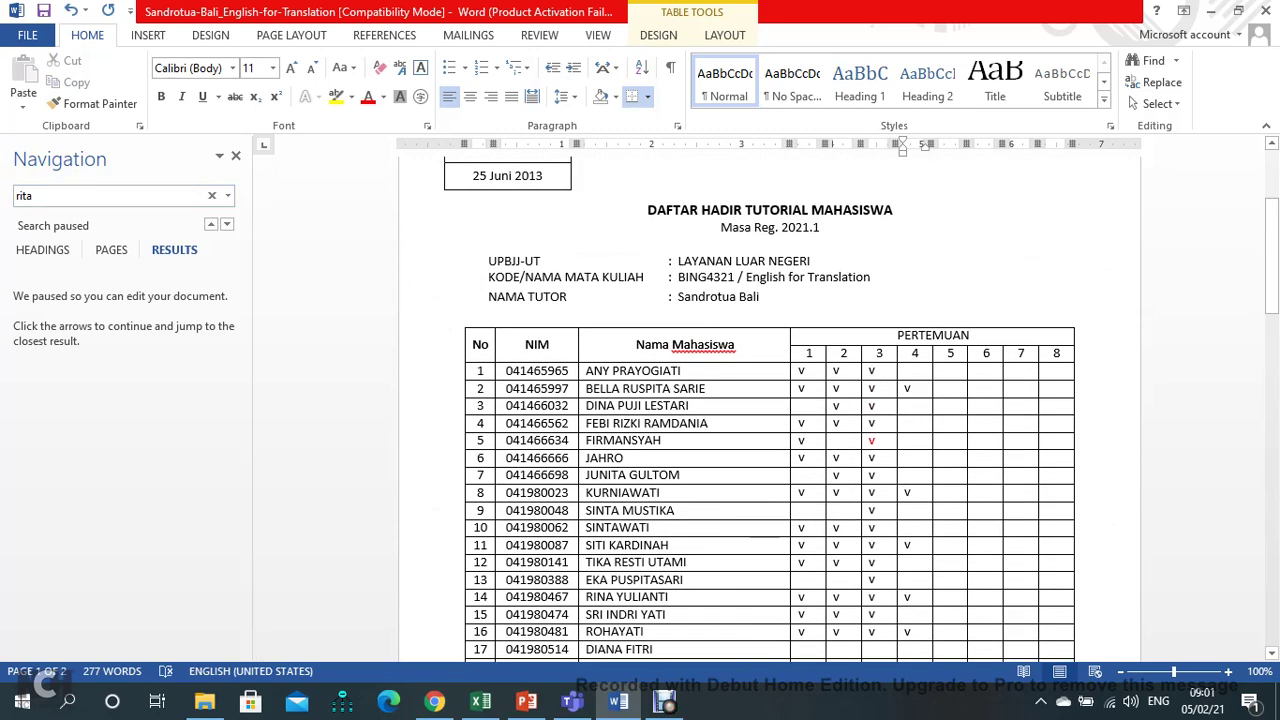
{"action": "key", "text": "ctrl+f"}
{"action": "type", "text": "s"}
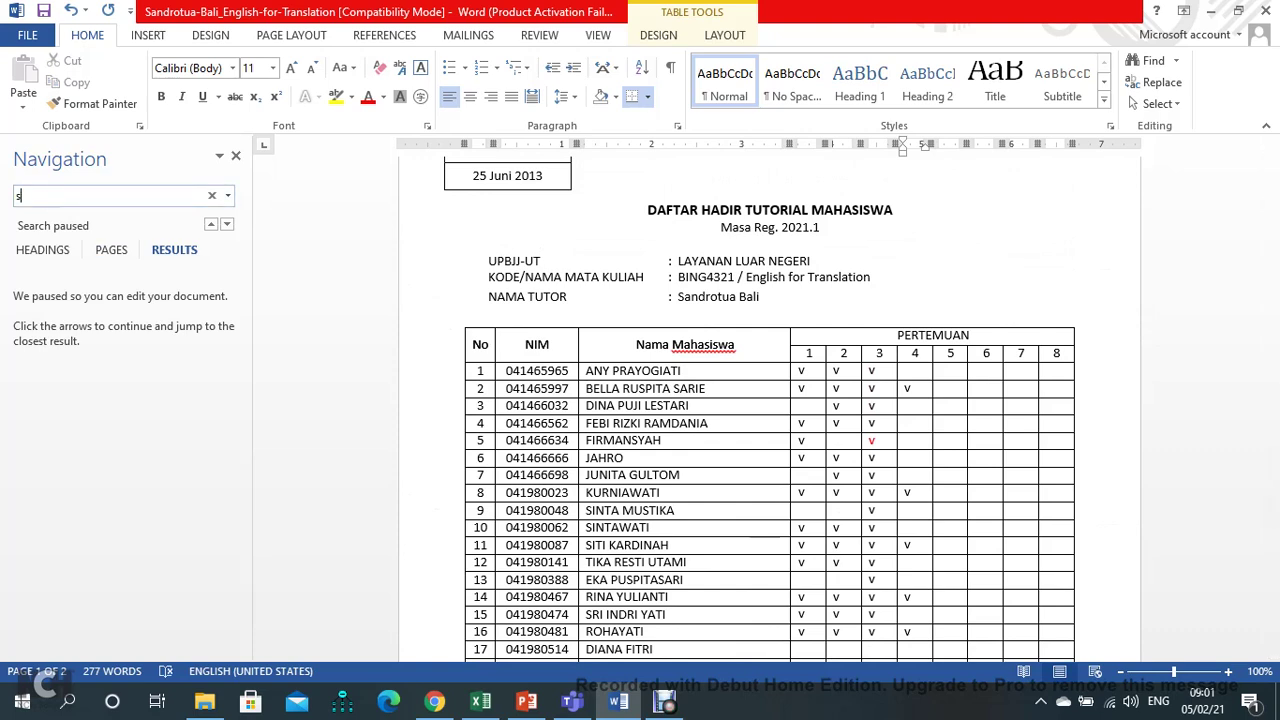
{"action": "type", "text": "ri"}
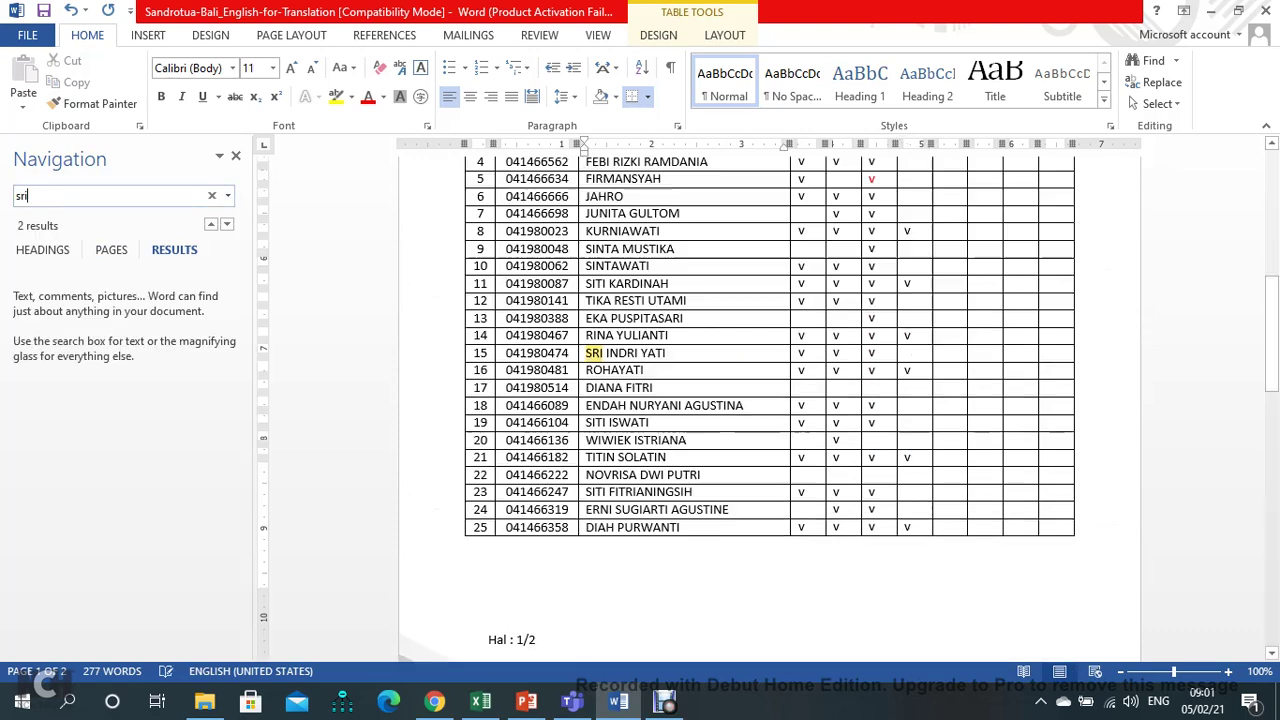
{"action": "left_click", "coordinate": [904, 277]}
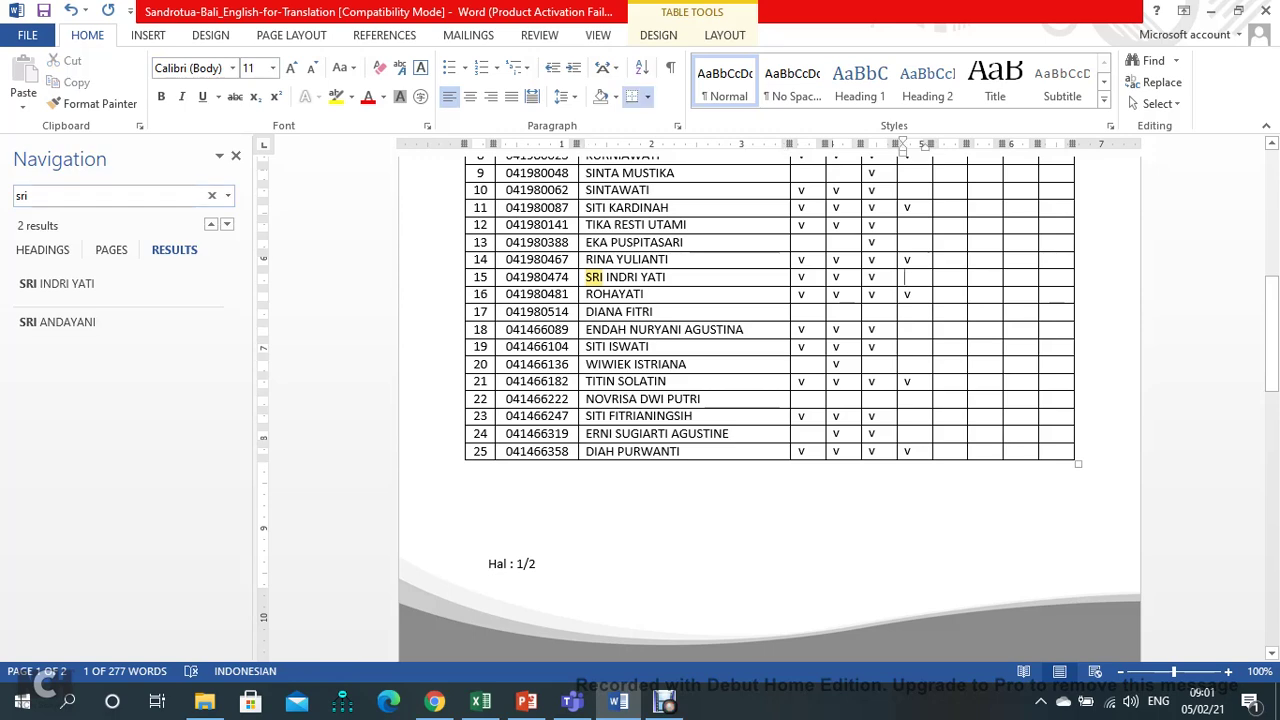
{"action": "type", "text": "v"}
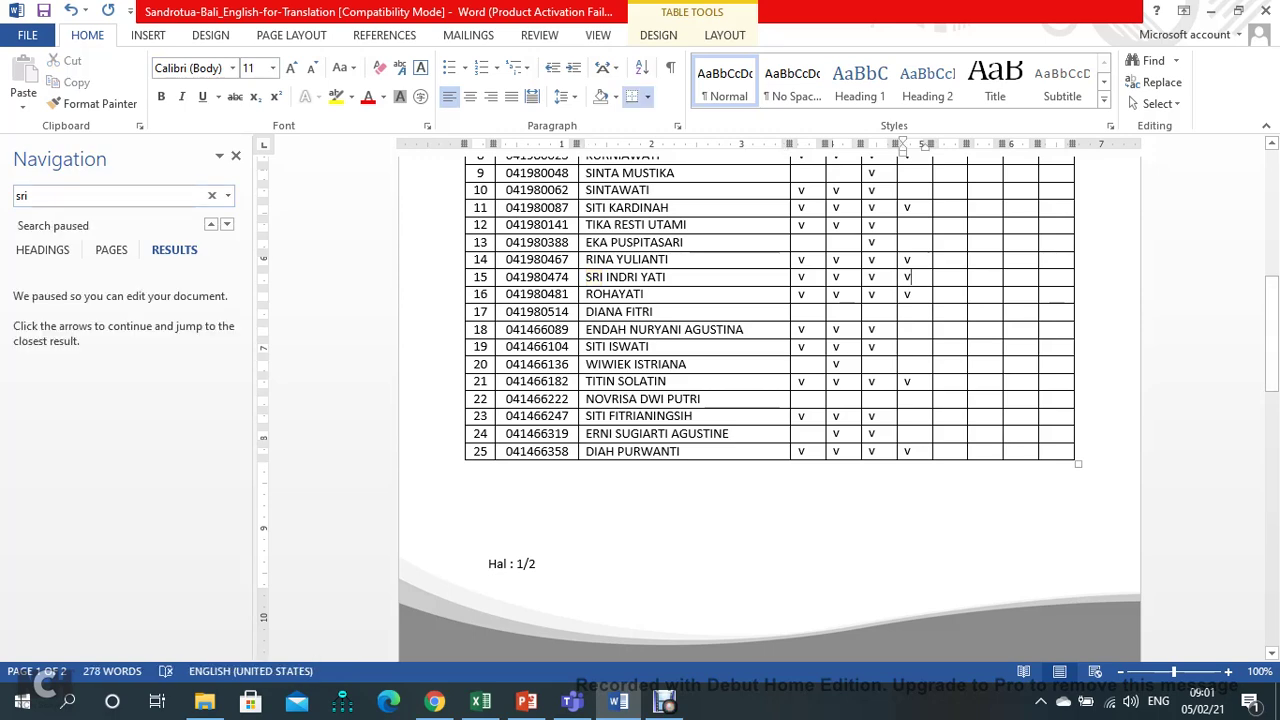
Step: Review the meeting 4 marks on both pages of the attendance table
{"action": "scroll", "coordinate": [770, 400], "scroll_direction": "up", "scroll_amount": 2}
{"action": "scroll", "coordinate": [770, 400], "scroll_direction": "down", "scroll_amount": 1}
{"action": "scroll", "coordinate": [770, 400], "scroll_direction": "up", "scroll_amount": 3}
{"action": "scroll", "coordinate": [770, 400], "scroll_direction": "down", "scroll_amount": 5}
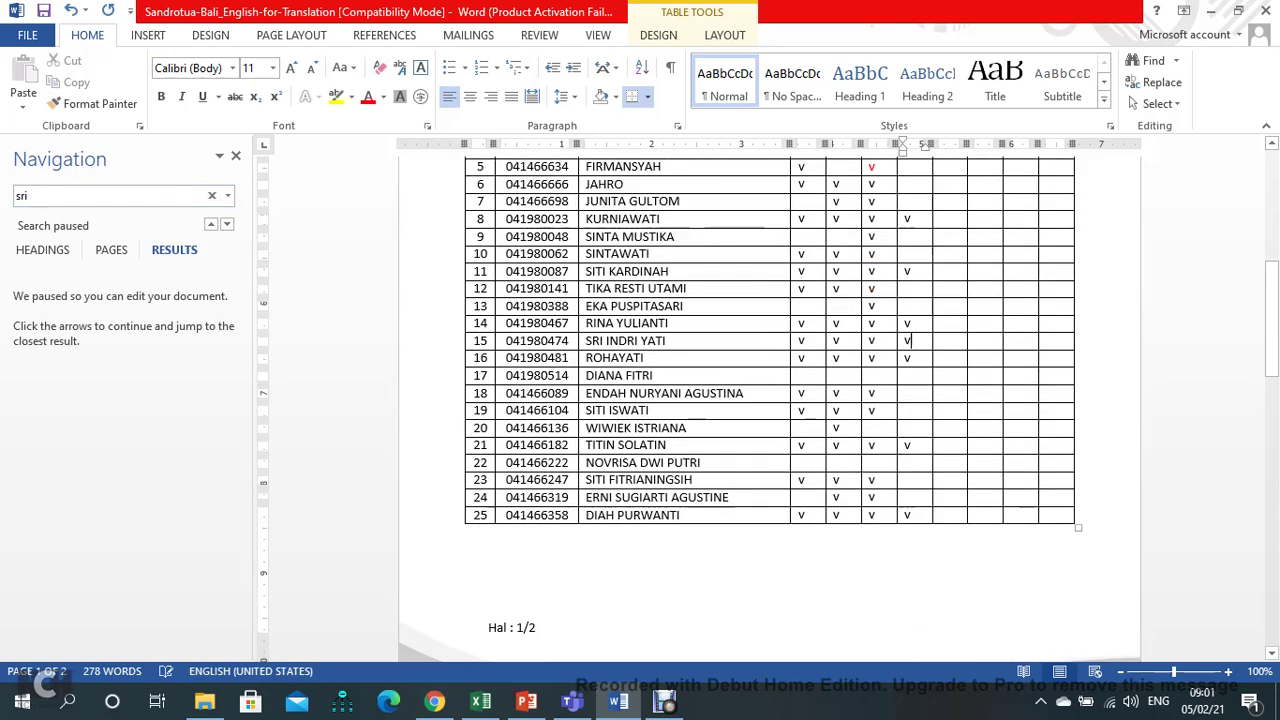
{"action": "scroll", "coordinate": [770, 400], "scroll_direction": "down", "scroll_amount": 3}
{"action": "scroll", "coordinate": [770, 400], "scroll_direction": "down", "scroll_amount": 9}
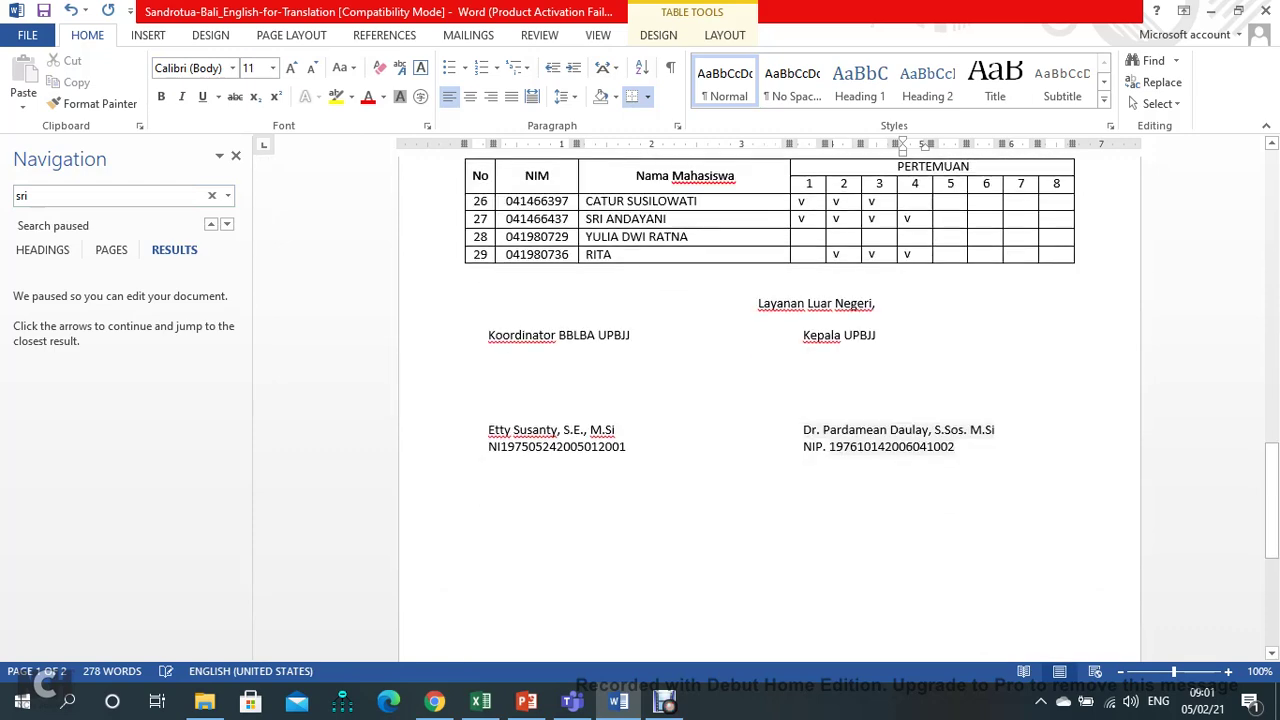
{"action": "scroll", "coordinate": [770, 400], "scroll_direction": "up", "scroll_amount": 5}
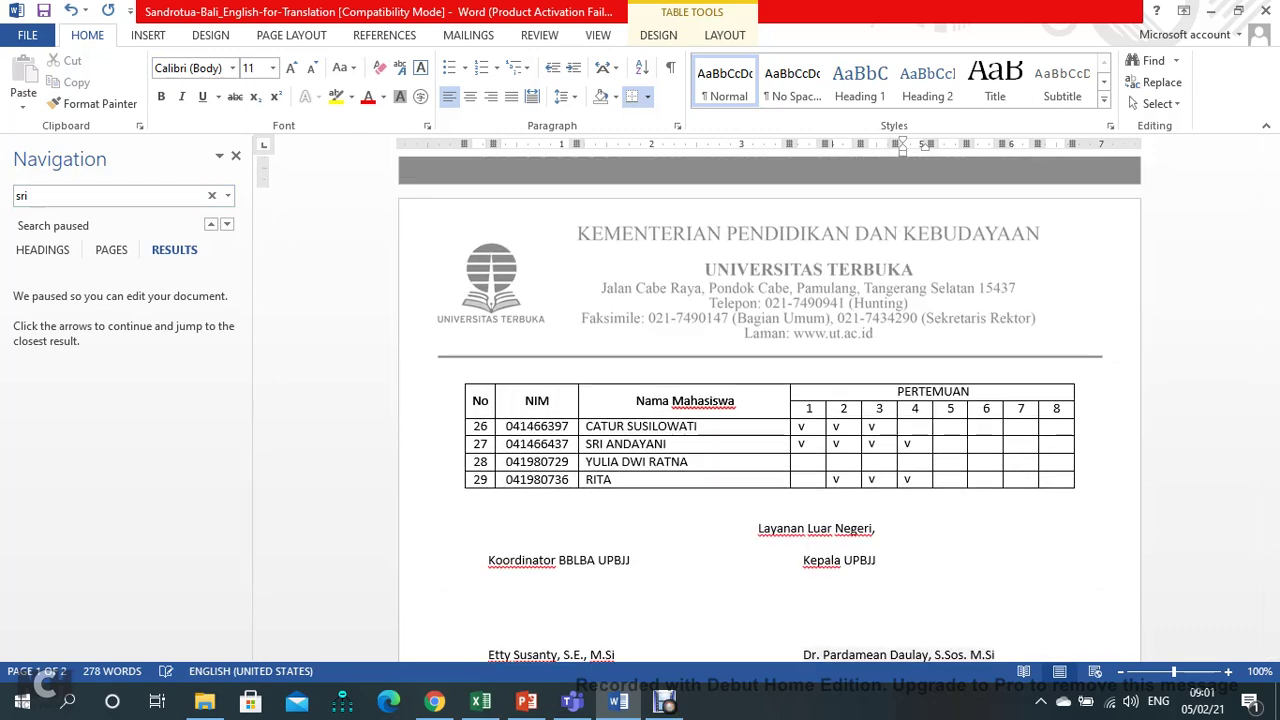
Step: Switch to the Teams meeting and share the "eng 4" PowerPoint window with the participants
{"action": "key", "text": "alt+Tab"}
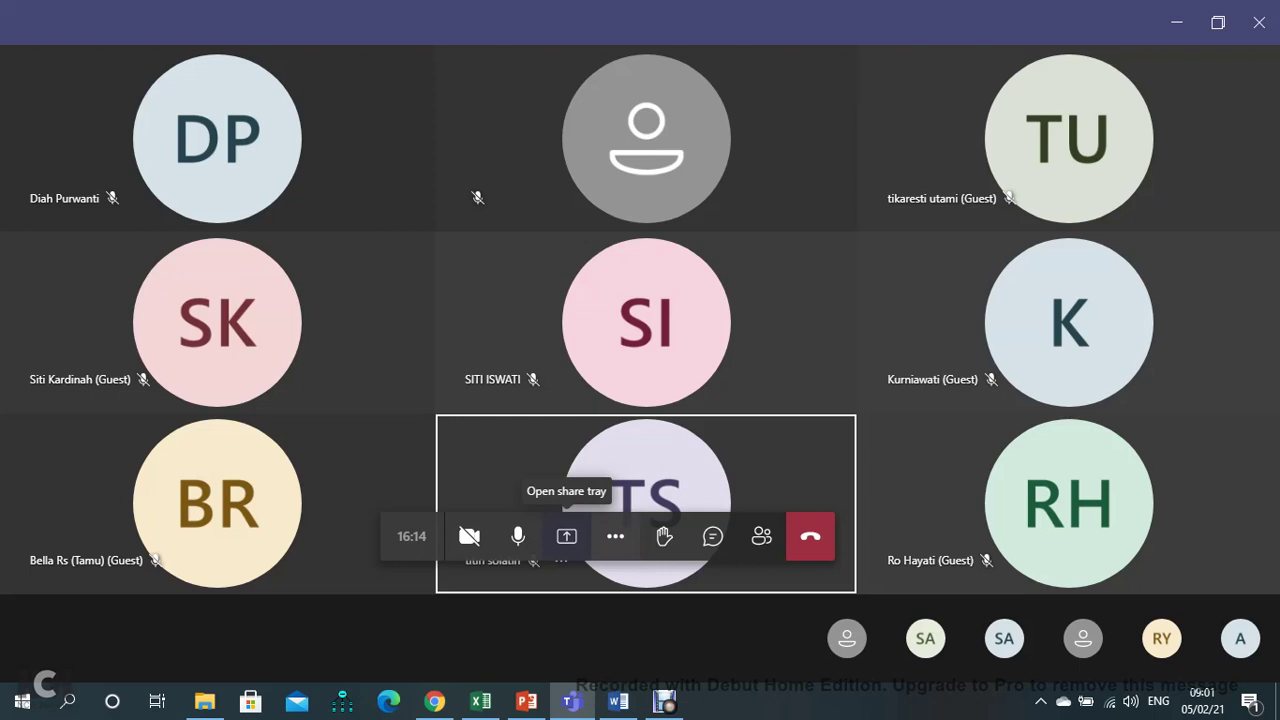
{"action": "left_click", "coordinate": [566, 536]}
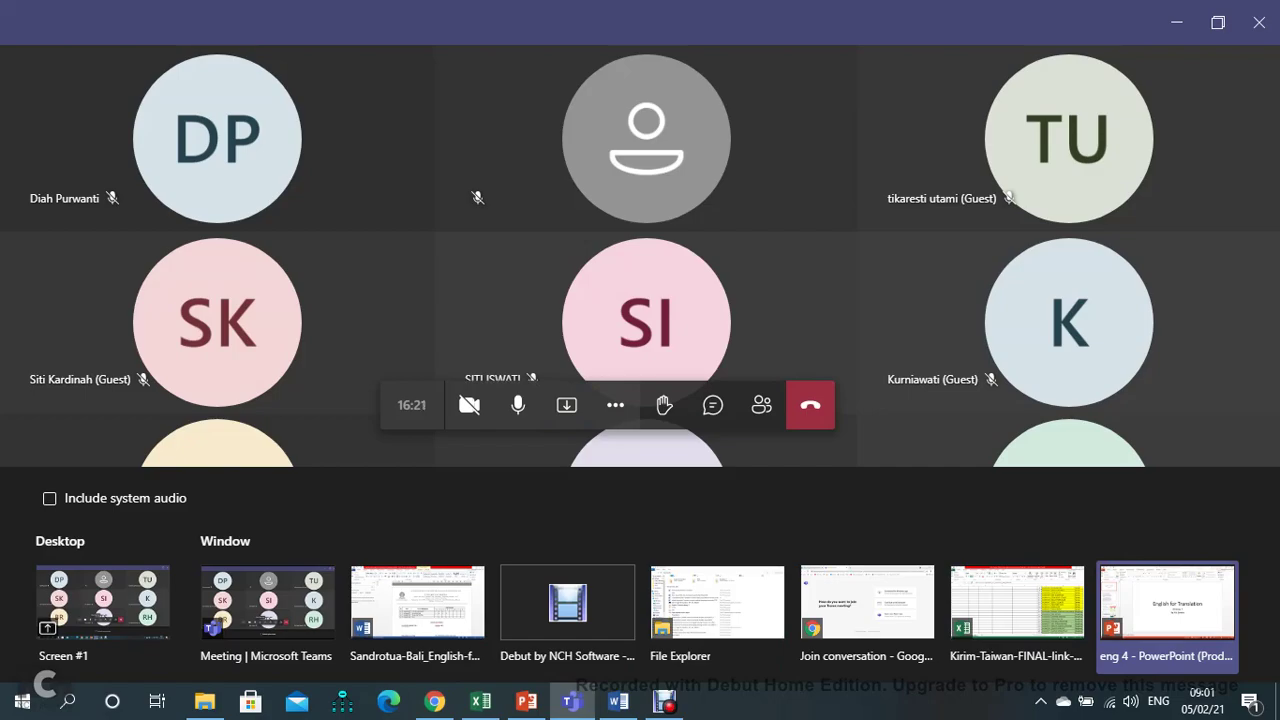
{"action": "left_click", "coordinate": [1167, 615]}
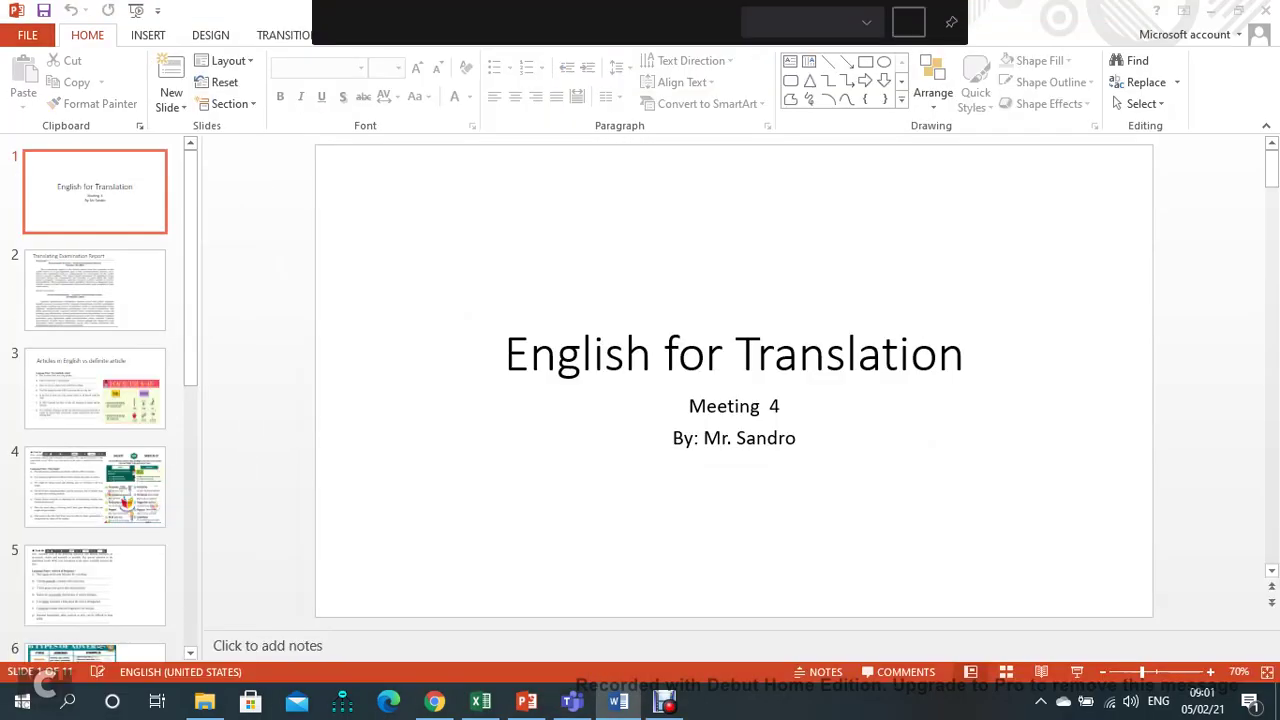
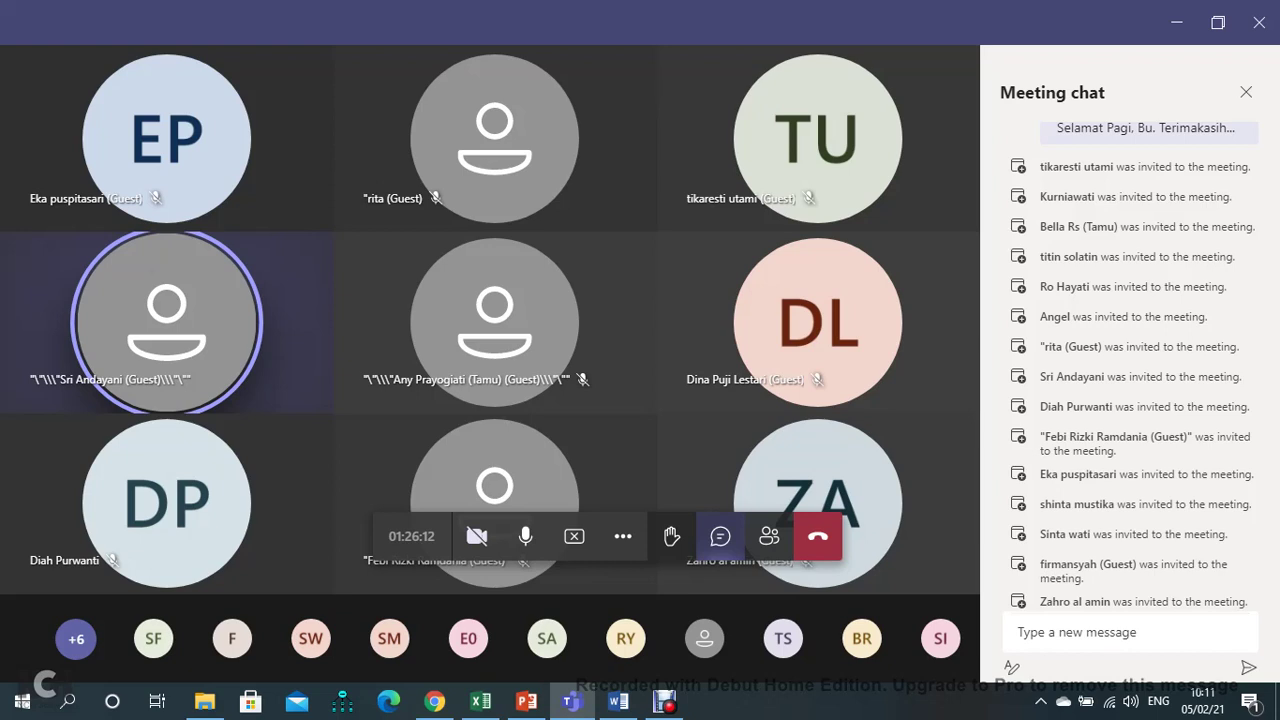
Step: Stop sharing content in the Teams meeting, bring up the "eng 4" PowerPoint presentation and return to Teams
{"action": "left_click", "coordinate": [574, 536]}
{"action": "left_click", "coordinate": [526, 701]}
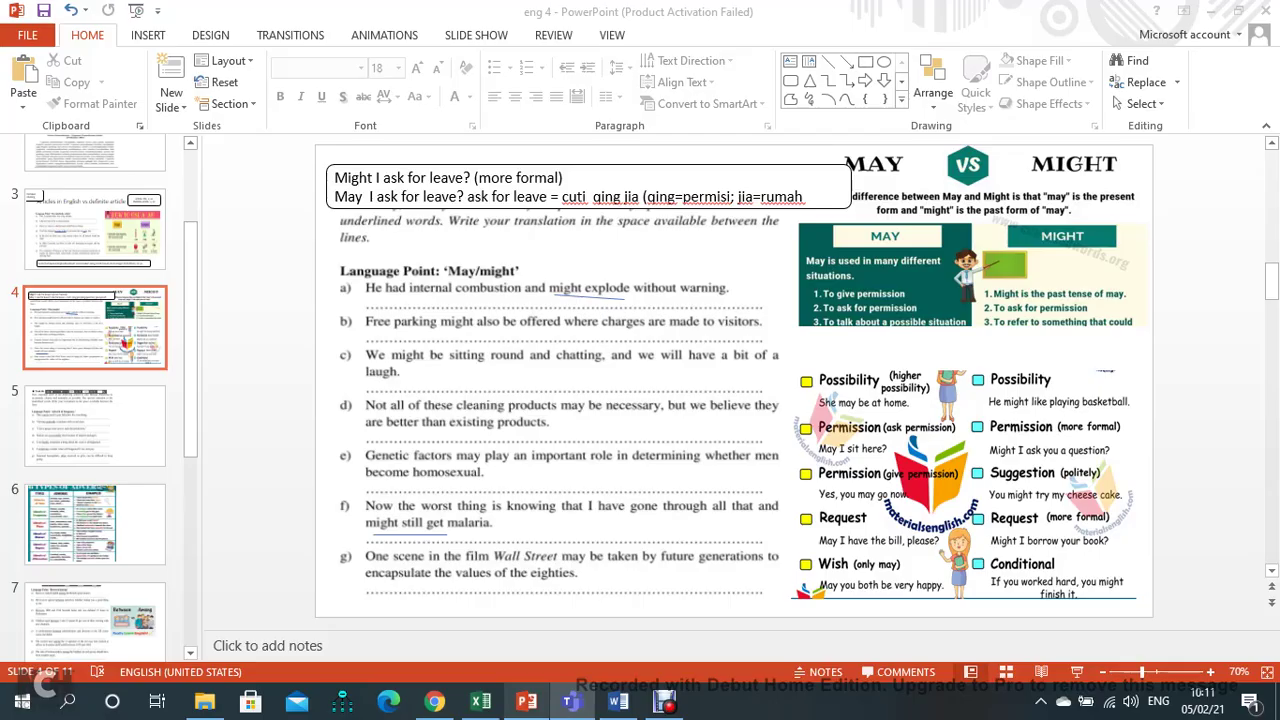
{"action": "key", "text": "alt+Tab"}
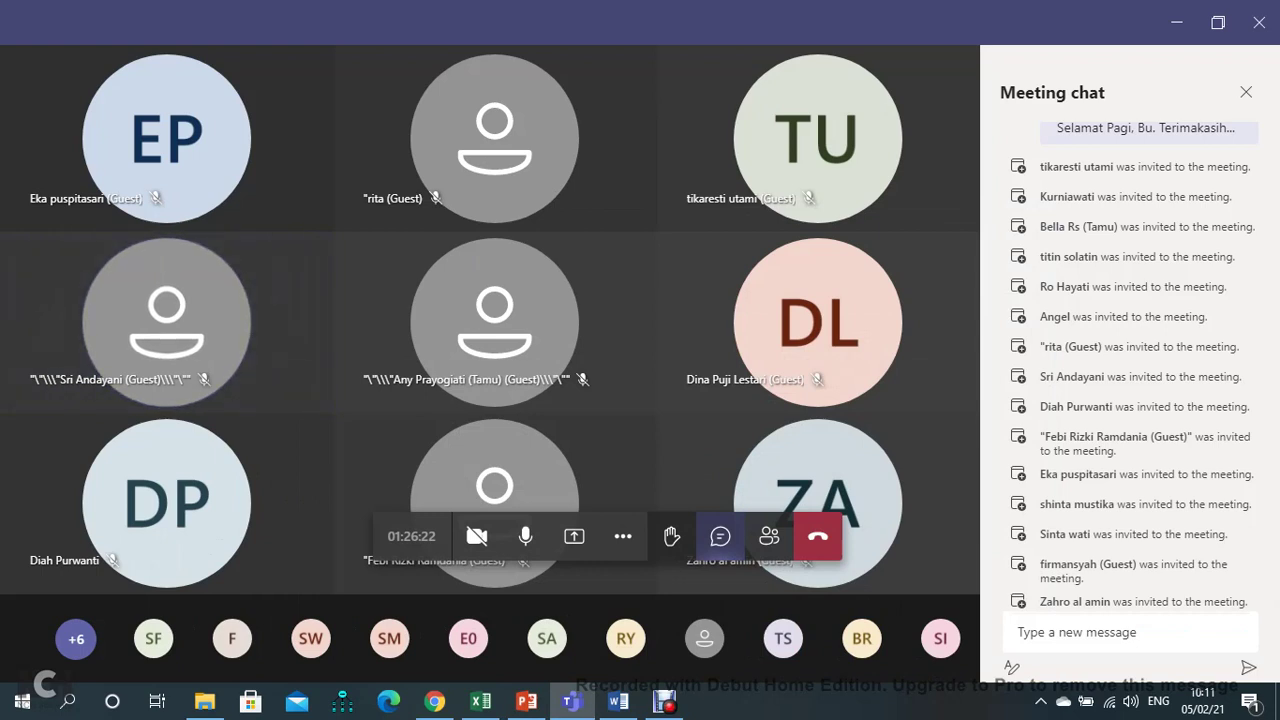
Step: Share the "eng 4" PowerPoint window in the Teams meeting again and switch to the presentation
{"action": "left_click", "coordinate": [574, 536]}
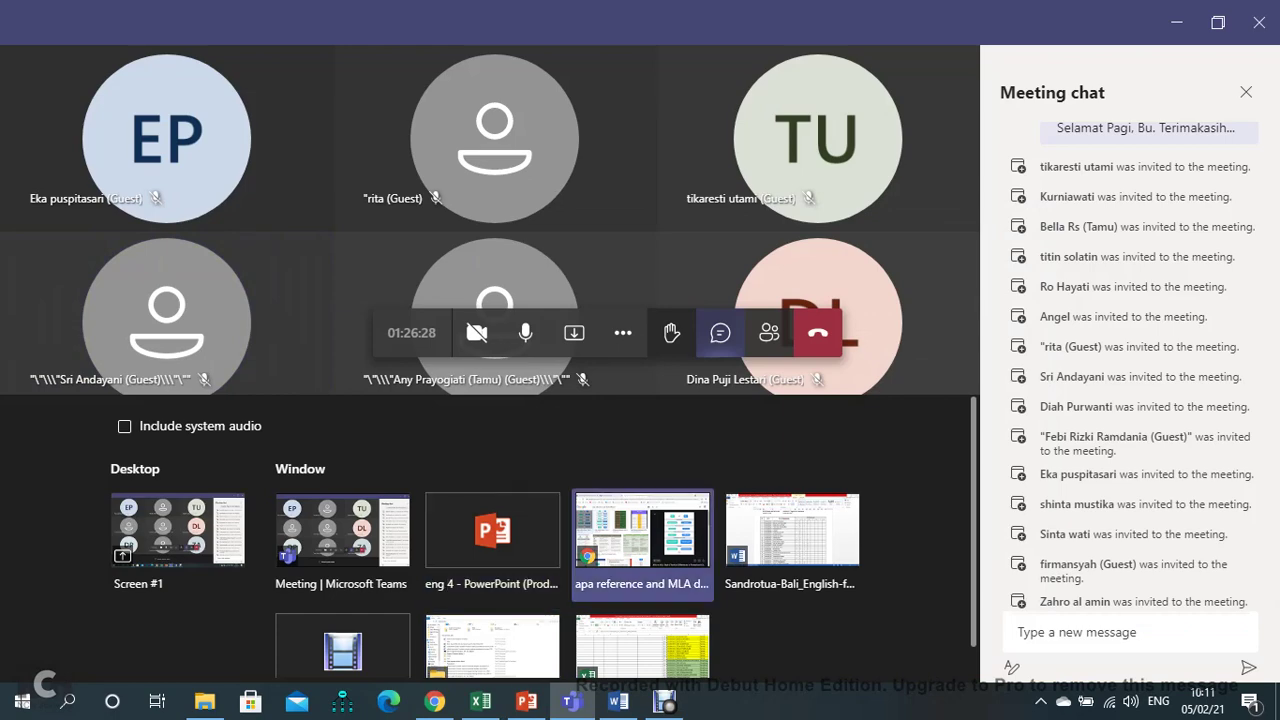
{"action": "left_click", "coordinate": [492, 530]}
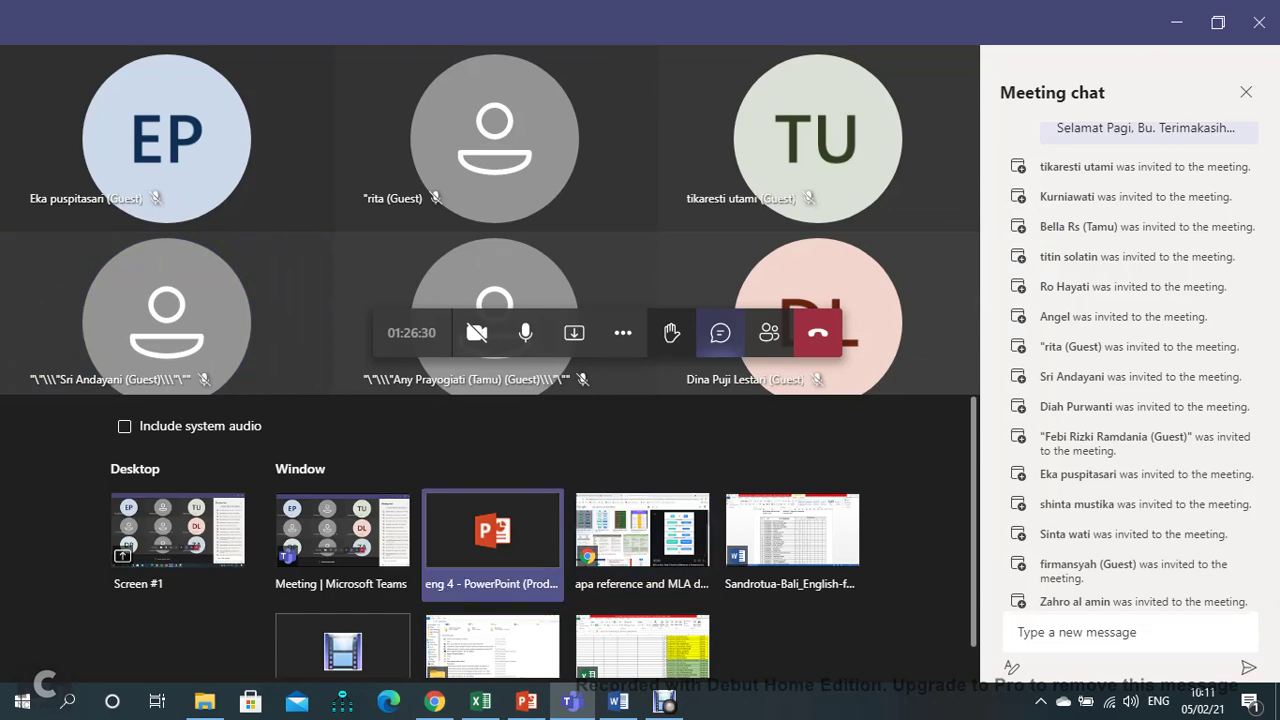
{"action": "key", "text": "alt+Tab"}
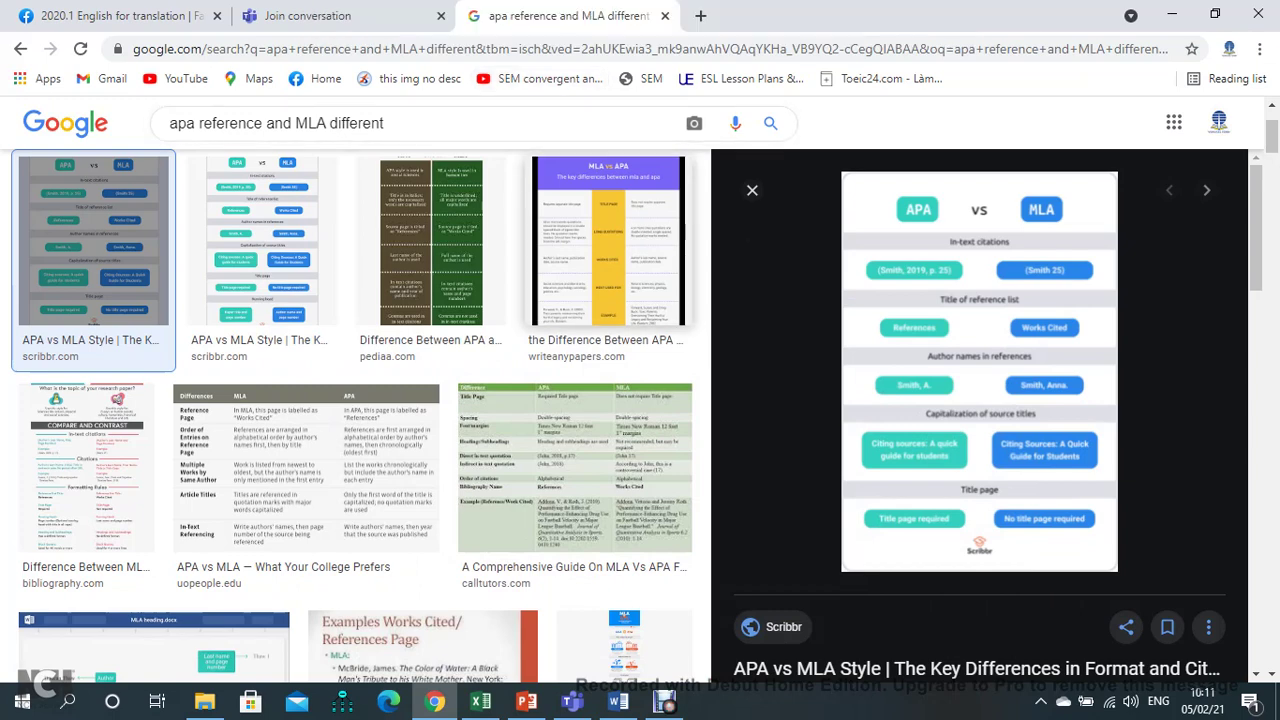
{"action": "left_click", "coordinate": [526, 701]}
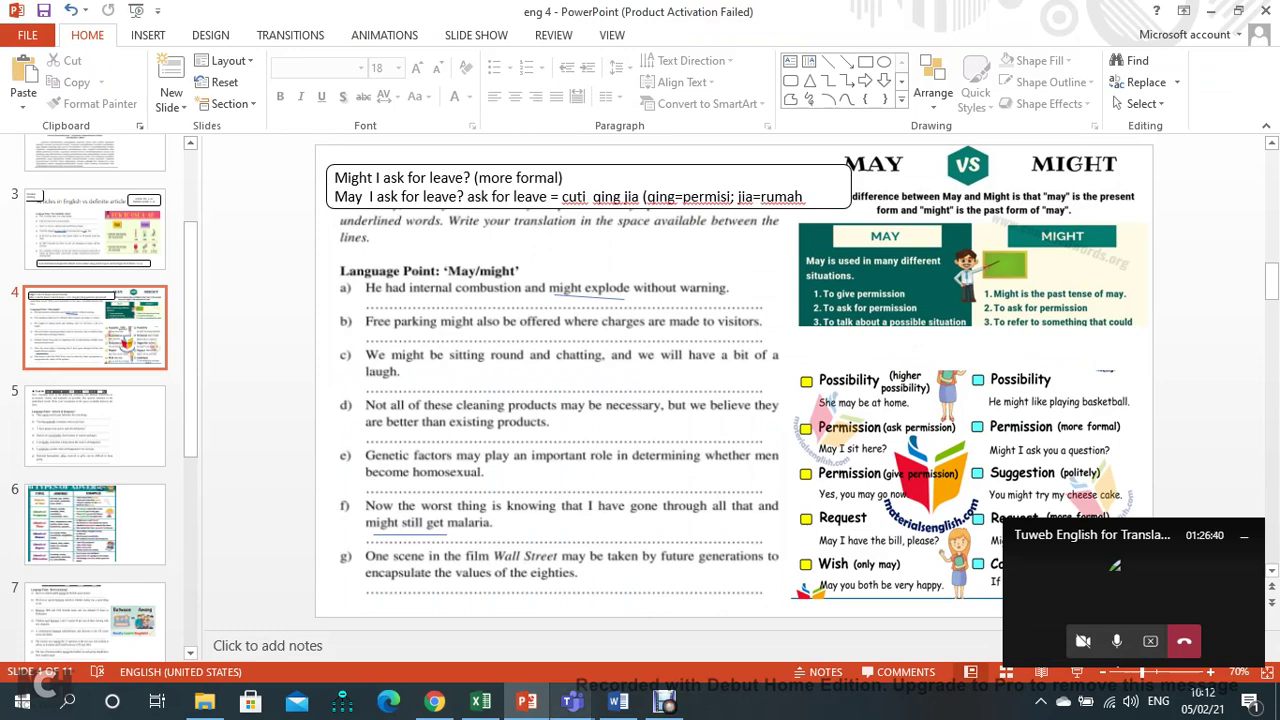
Step: Switch to the Word attendance document and mark student number 4 present for meeting 4 with "v"
{"action": "mouse_move", "coordinate": [571, 703]}
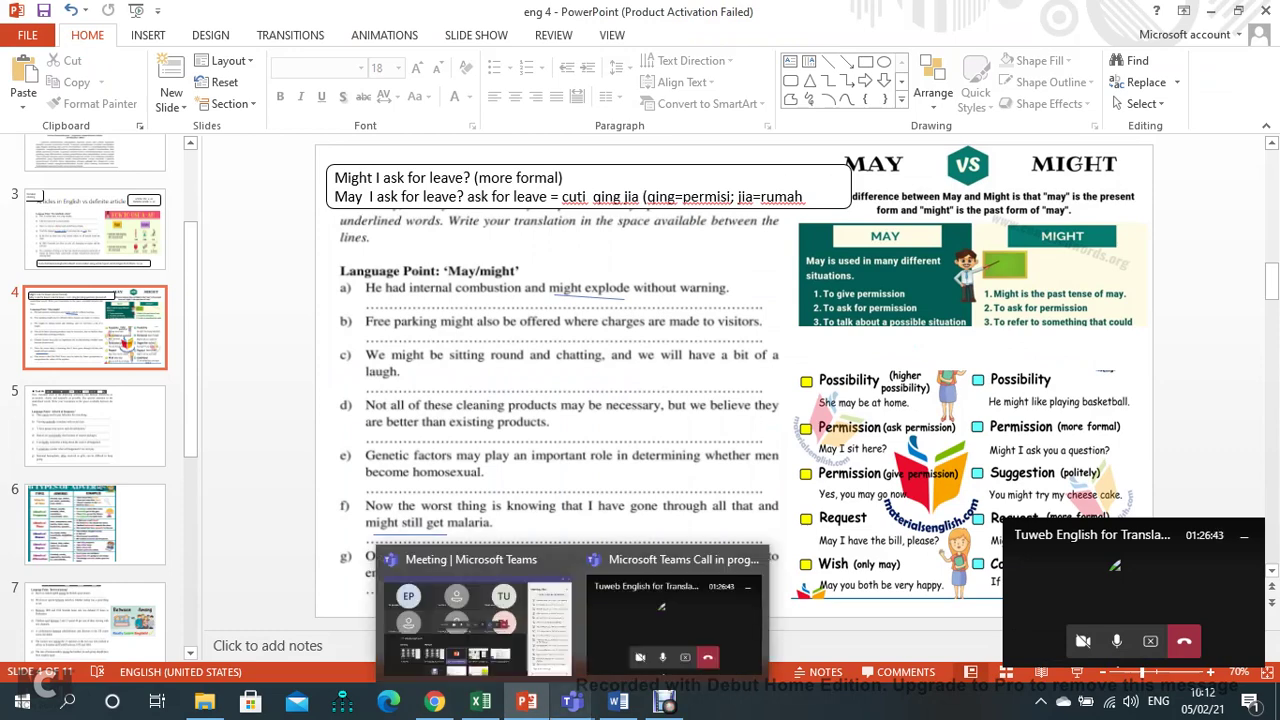
{"action": "left_click", "coordinate": [618, 703]}
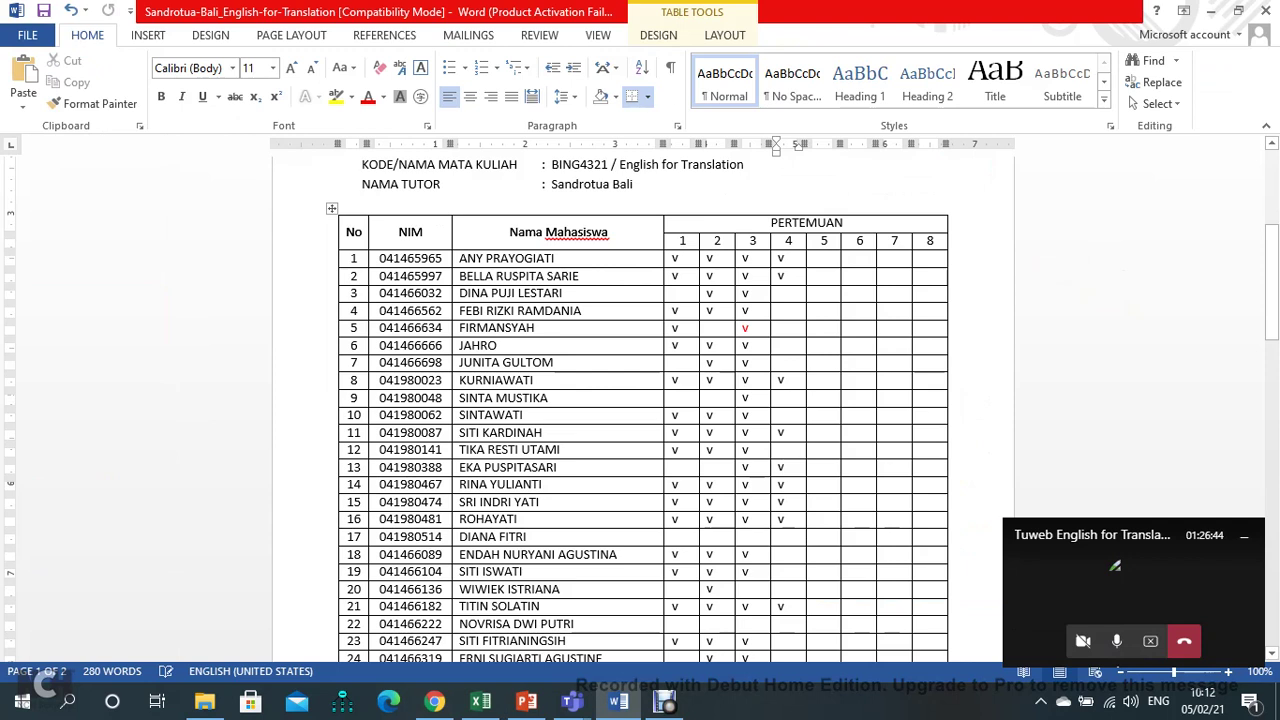
{"action": "left_click", "coordinate": [778, 311]}
{"action": "type", "text": "v"}
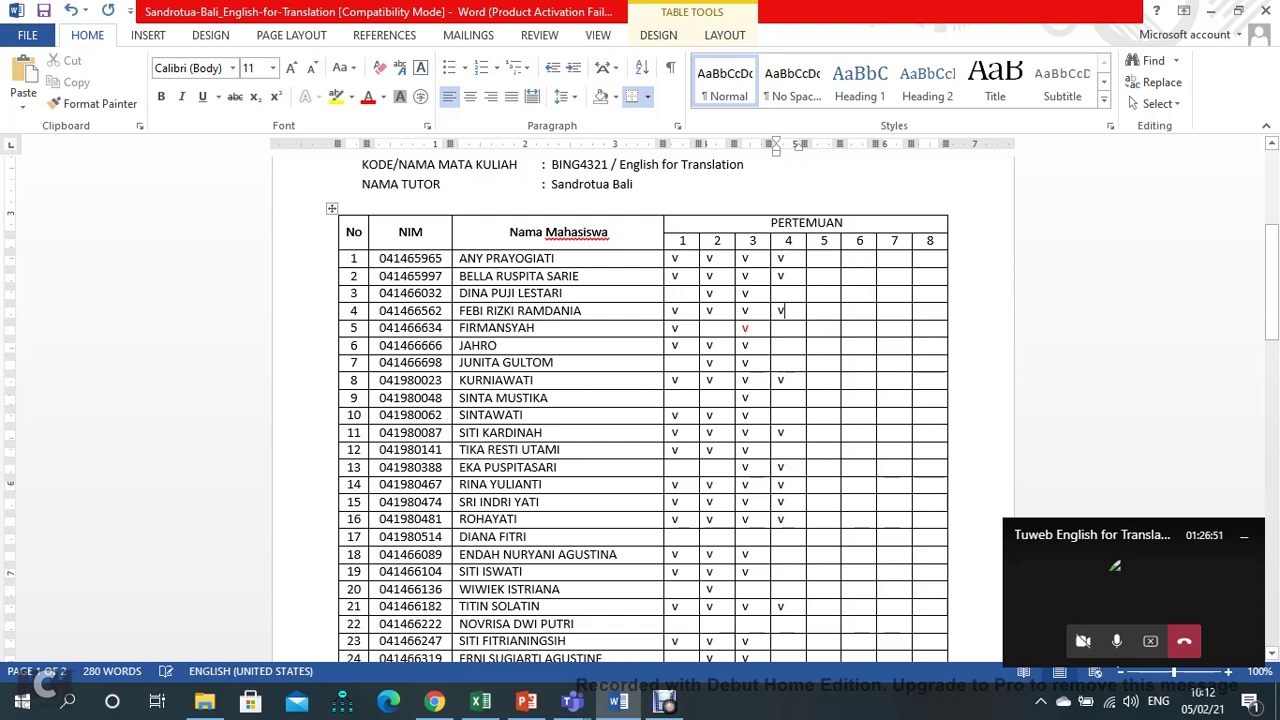
Step: Enter "v" in the meeting 4 column for student number 12
{"action": "scroll", "coordinate": [640, 400], "scroll_direction": "down", "scroll_amount": 14}
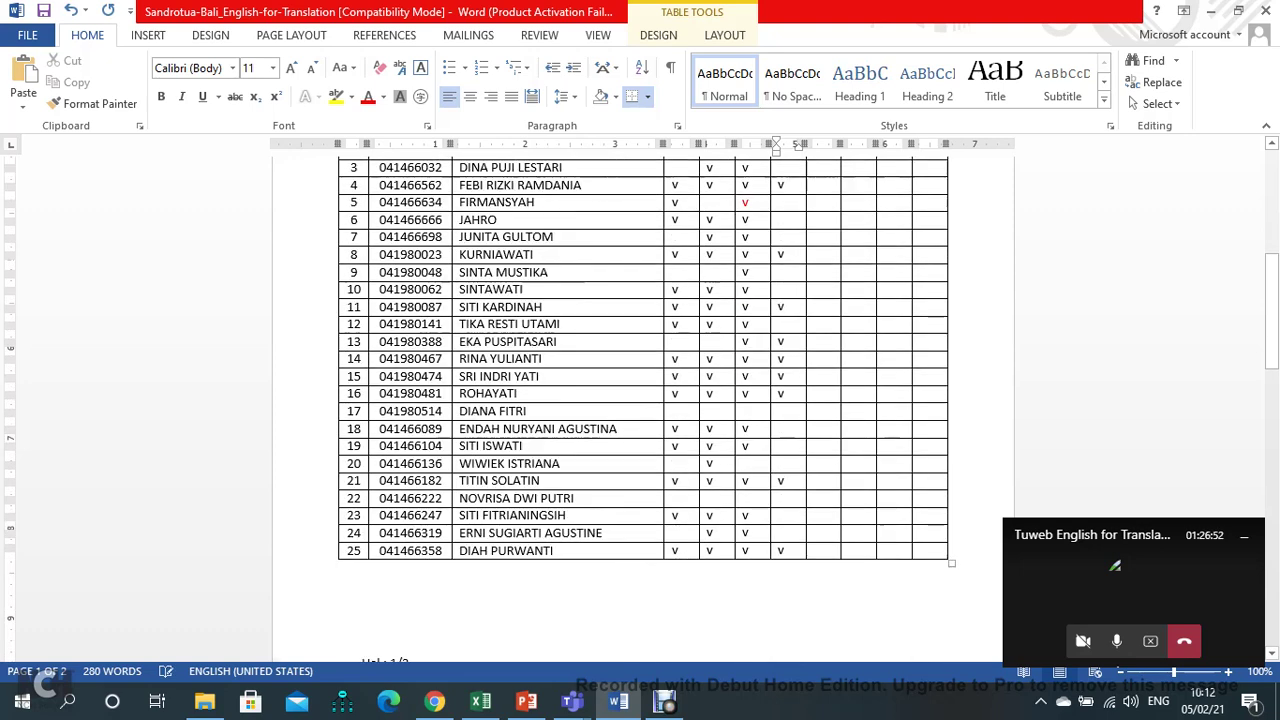
{"action": "scroll", "coordinate": [640, 400], "scroll_direction": "up", "scroll_amount": 14}
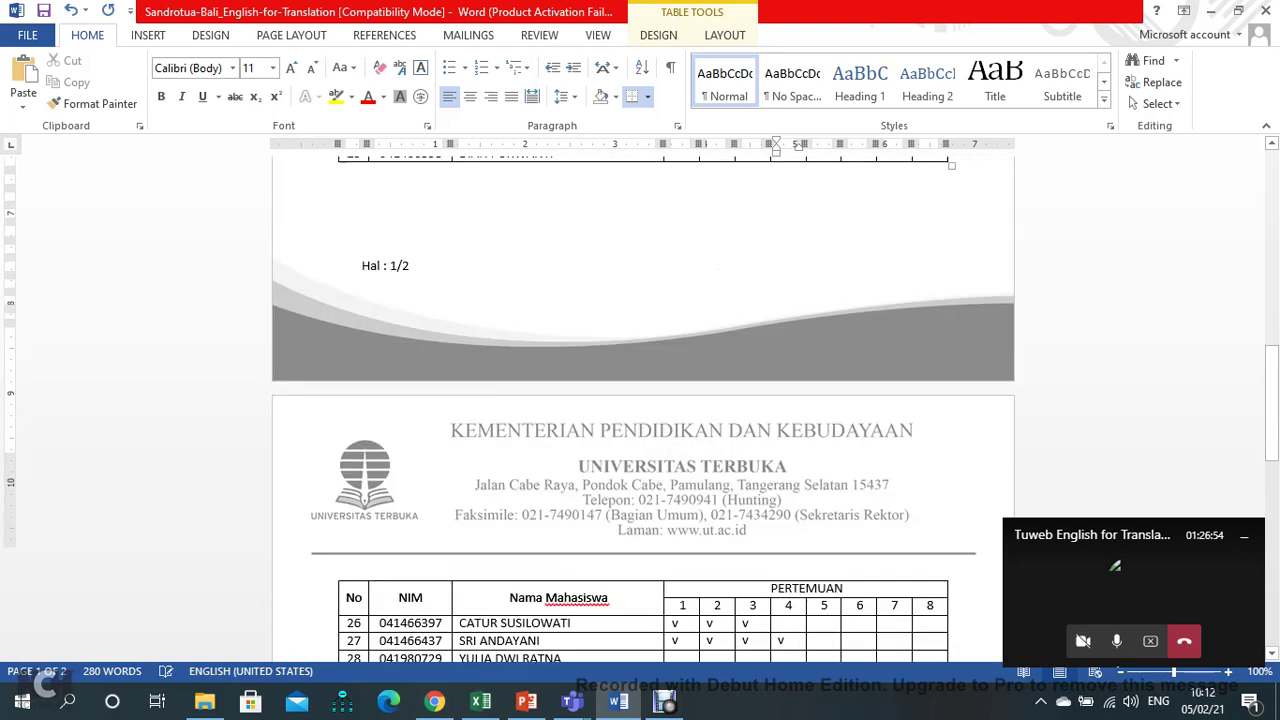
{"action": "scroll", "coordinate": [640, 400], "scroll_direction": "down", "scroll_amount": 1}
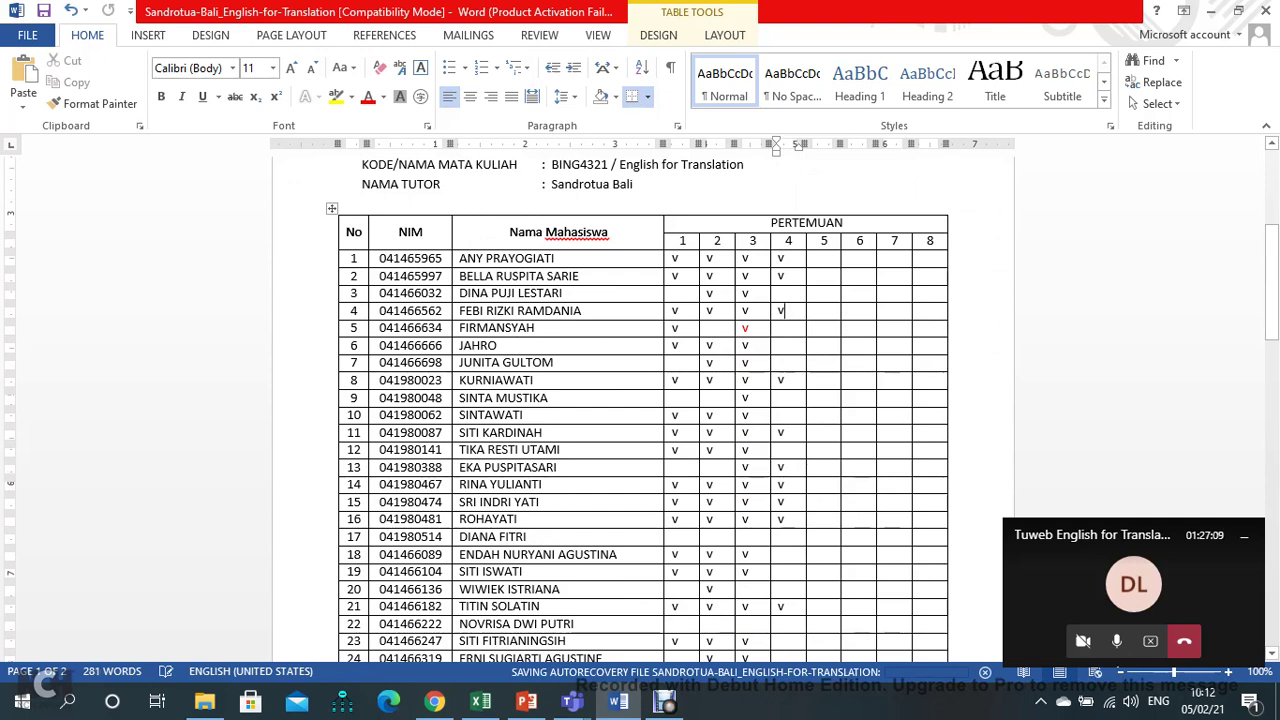
{"action": "left_click", "coordinate": [780, 450]}
{"action": "type", "text": "v"}
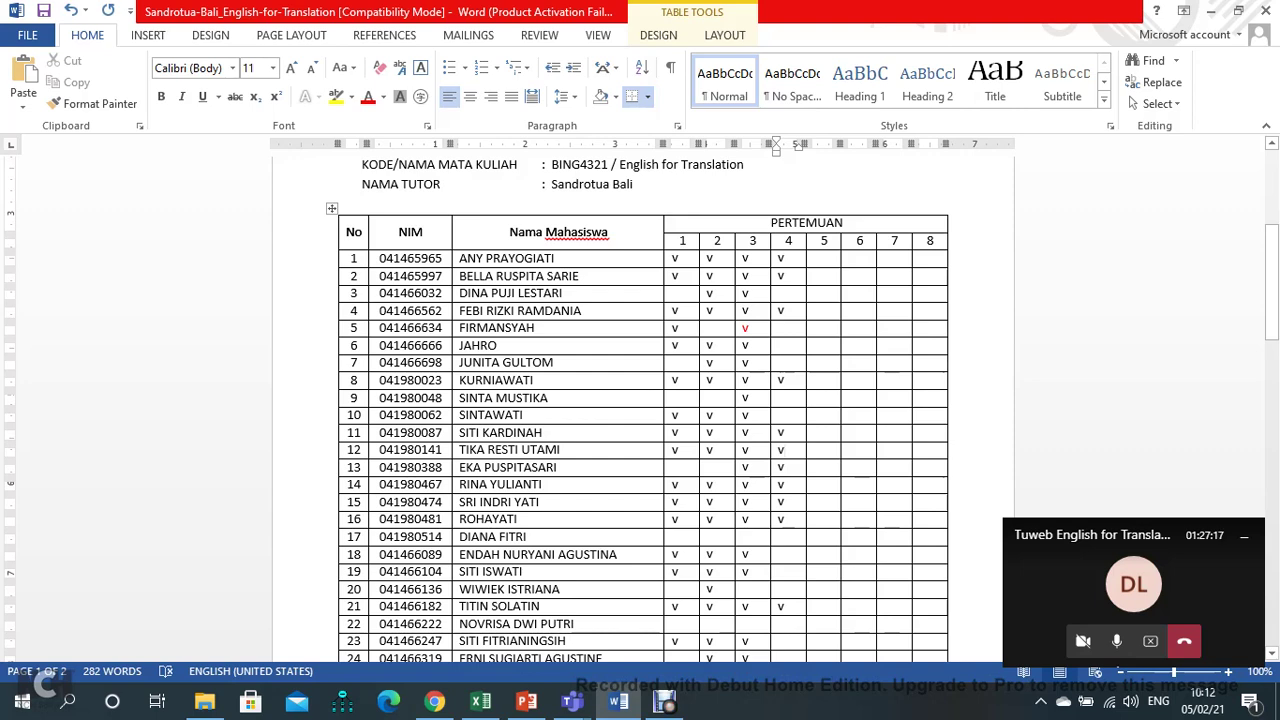
Step: Enter "v" in the meeting 4 column for student number 10
{"action": "scroll", "coordinate": [640, 400], "scroll_direction": "down", "scroll_amount": 2}
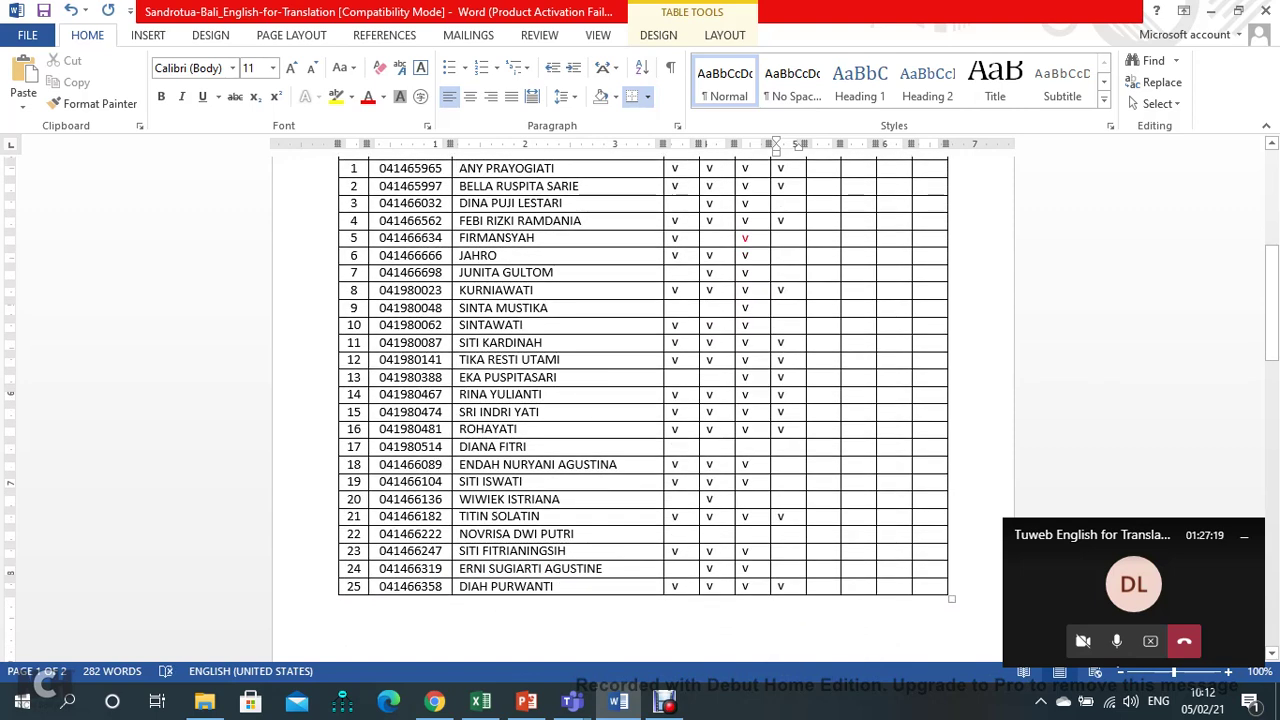
{"action": "scroll", "coordinate": [640, 400], "scroll_direction": "down", "scroll_amount": 3}
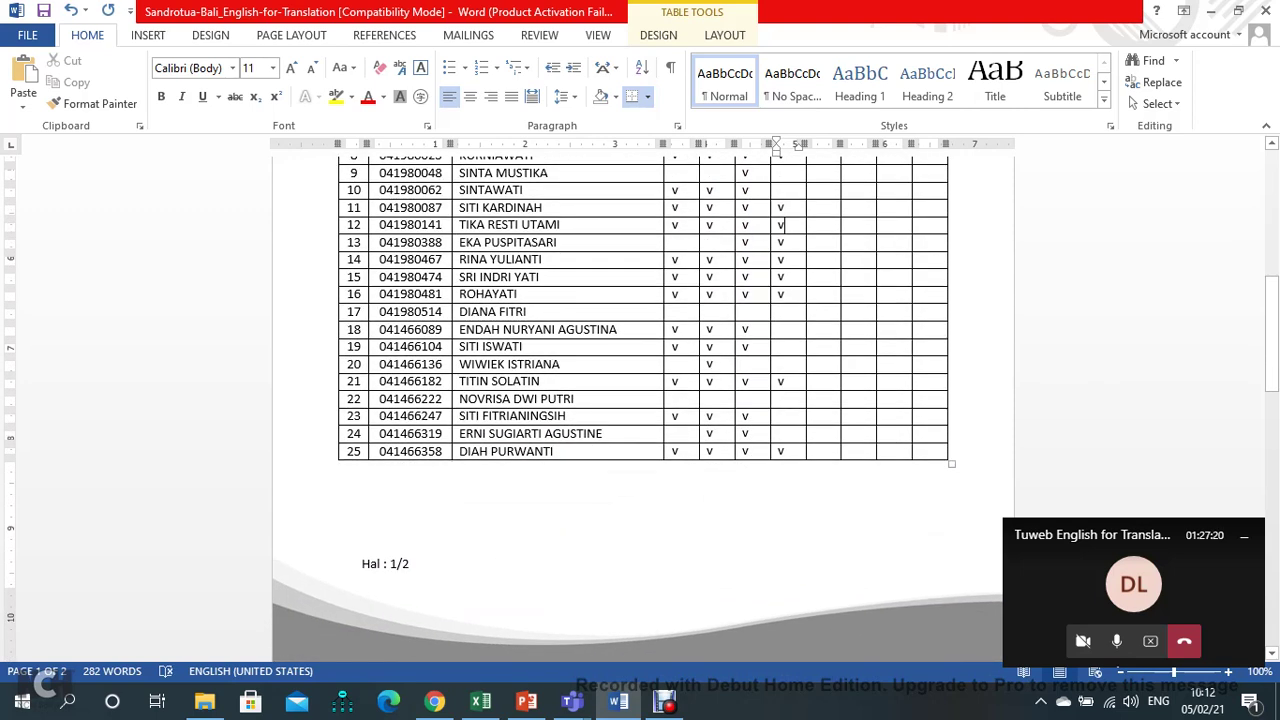
{"action": "scroll", "coordinate": [640, 400], "scroll_direction": "down", "scroll_amount": 9}
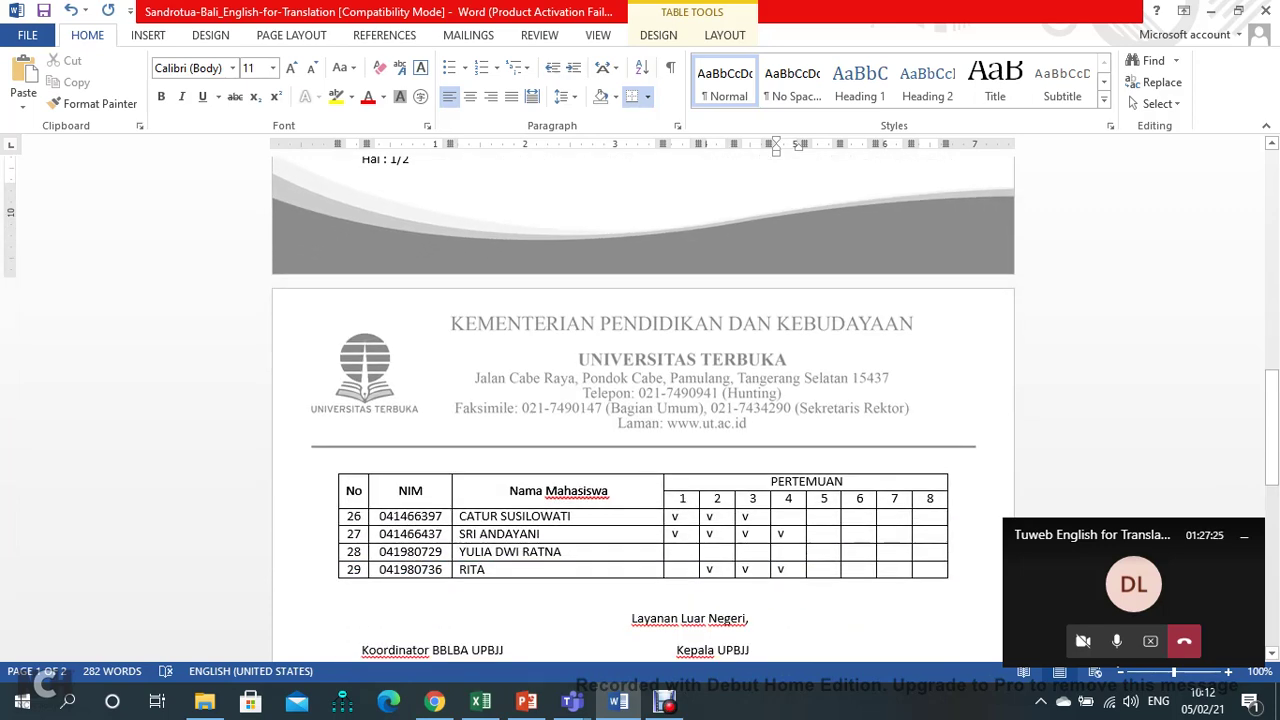
{"action": "scroll", "coordinate": [640, 400], "scroll_direction": "up", "scroll_amount": 8}
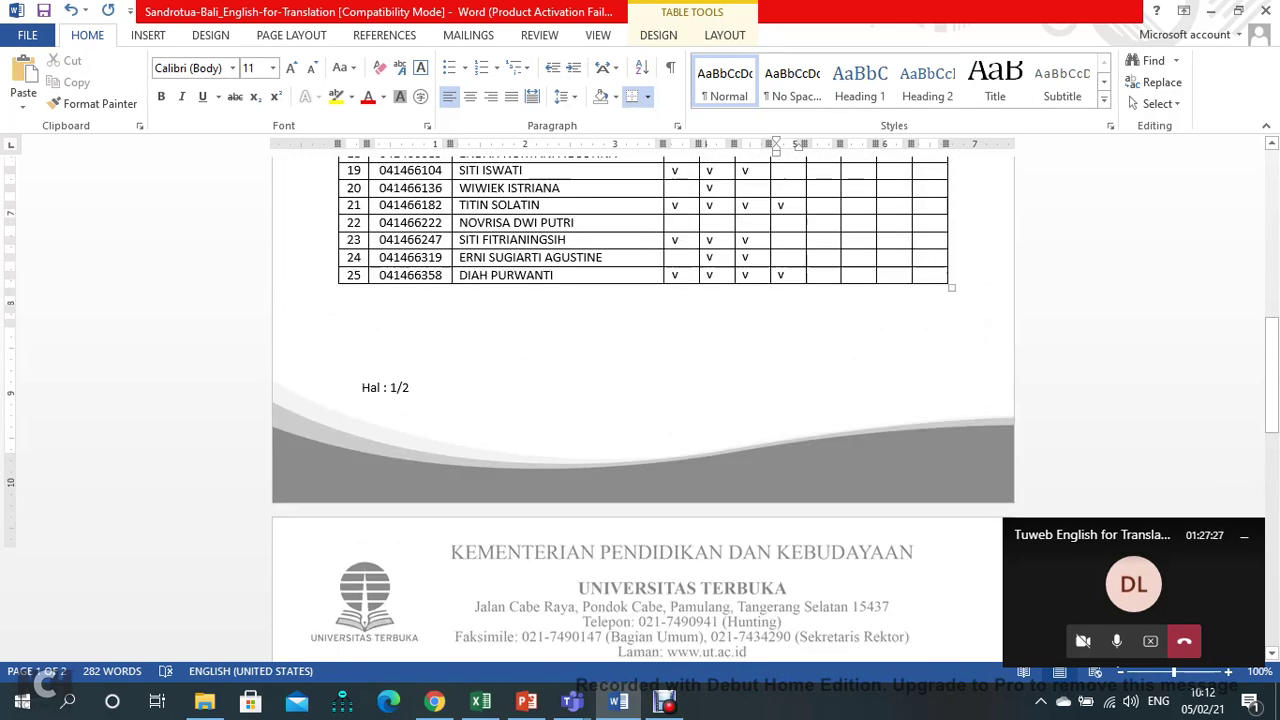
{"action": "scroll", "coordinate": [640, 400], "scroll_direction": "up", "scroll_amount": 3}
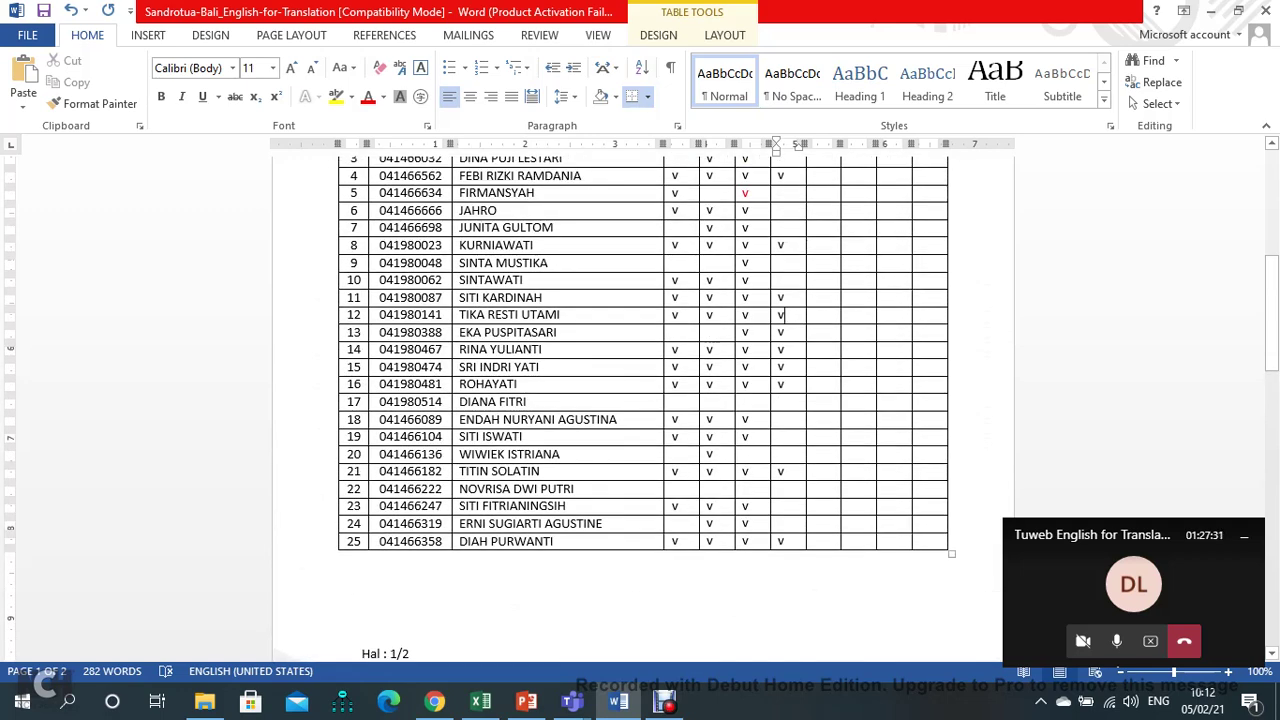
{"action": "type", "text": "v"}
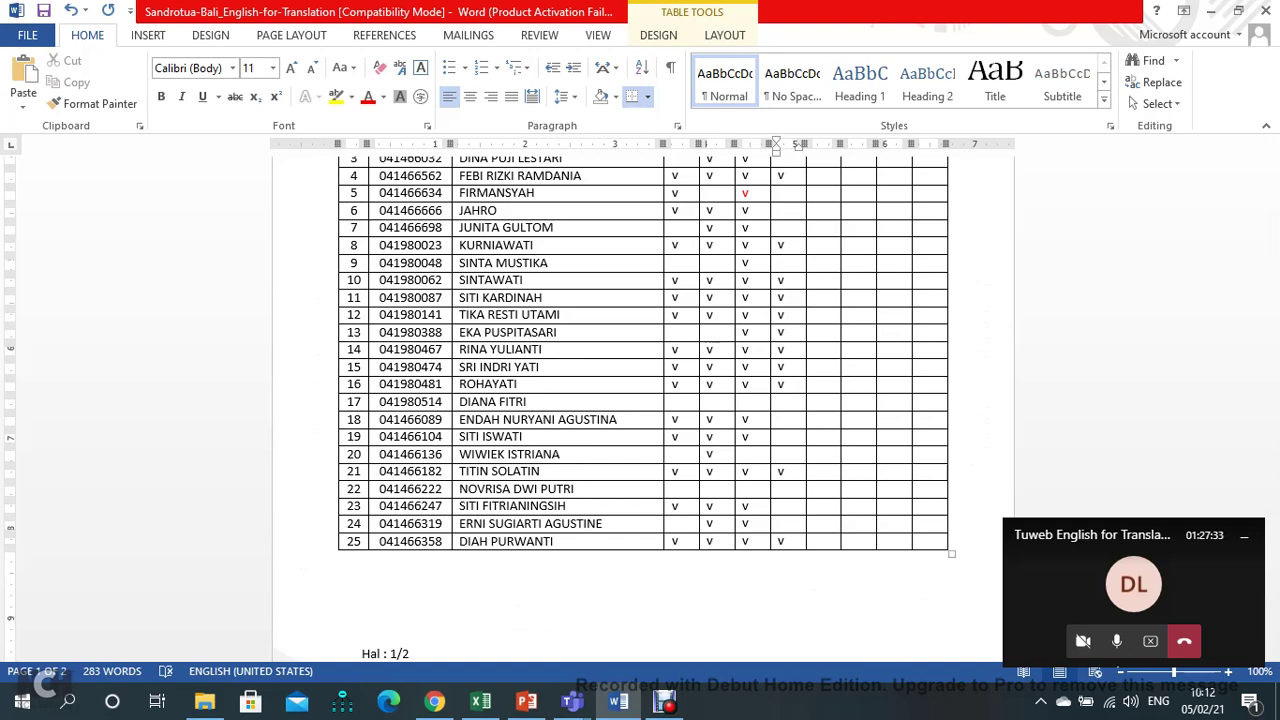
Step: Mark students number 3 and 6 present for meeting 4 with "v"
{"action": "scroll", "coordinate": [640, 400], "scroll_direction": "up", "scroll_amount": 2}
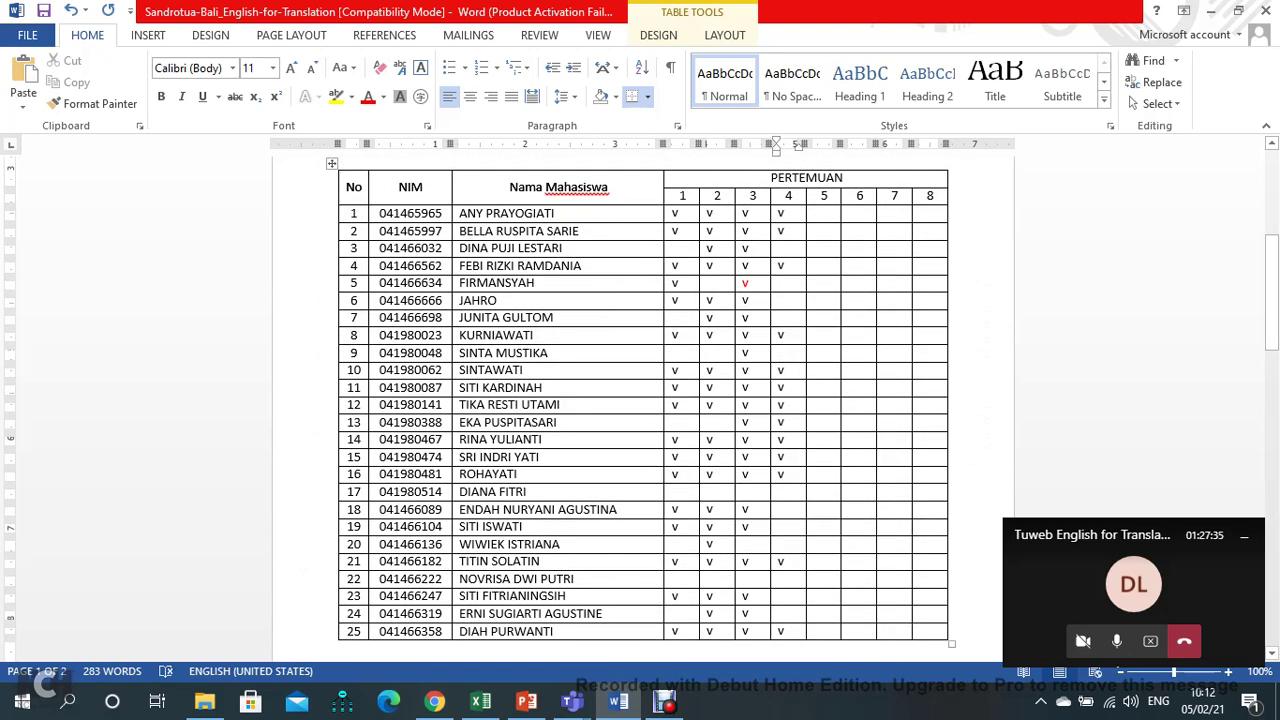
{"action": "left_click", "coordinate": [780, 248]}
{"action": "type", "text": "v"}
{"action": "left_click", "coordinate": [778, 283]}
{"action": "left_click", "coordinate": [778, 300]}
{"action": "type", "text": "v"}
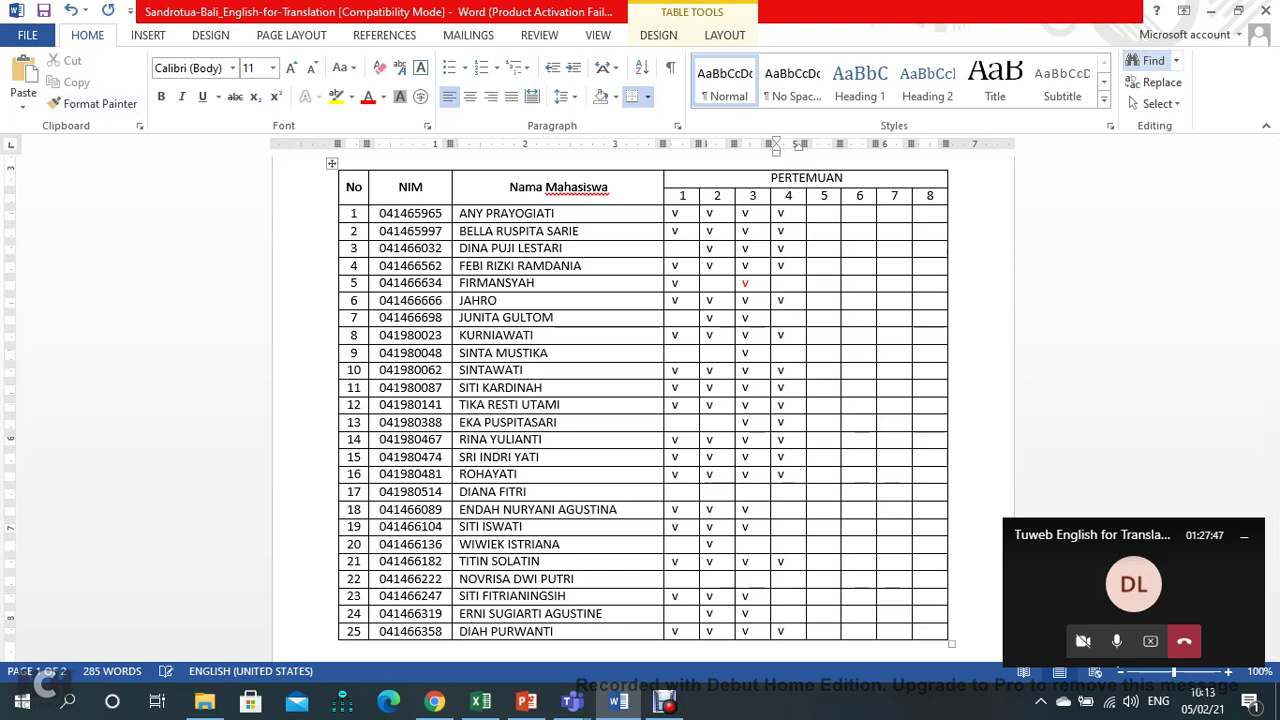
Step: Search the document for the first name of student number 18 and enter "v" in that row's meeting 4 cell
{"action": "key", "text": "ctrl+f"}
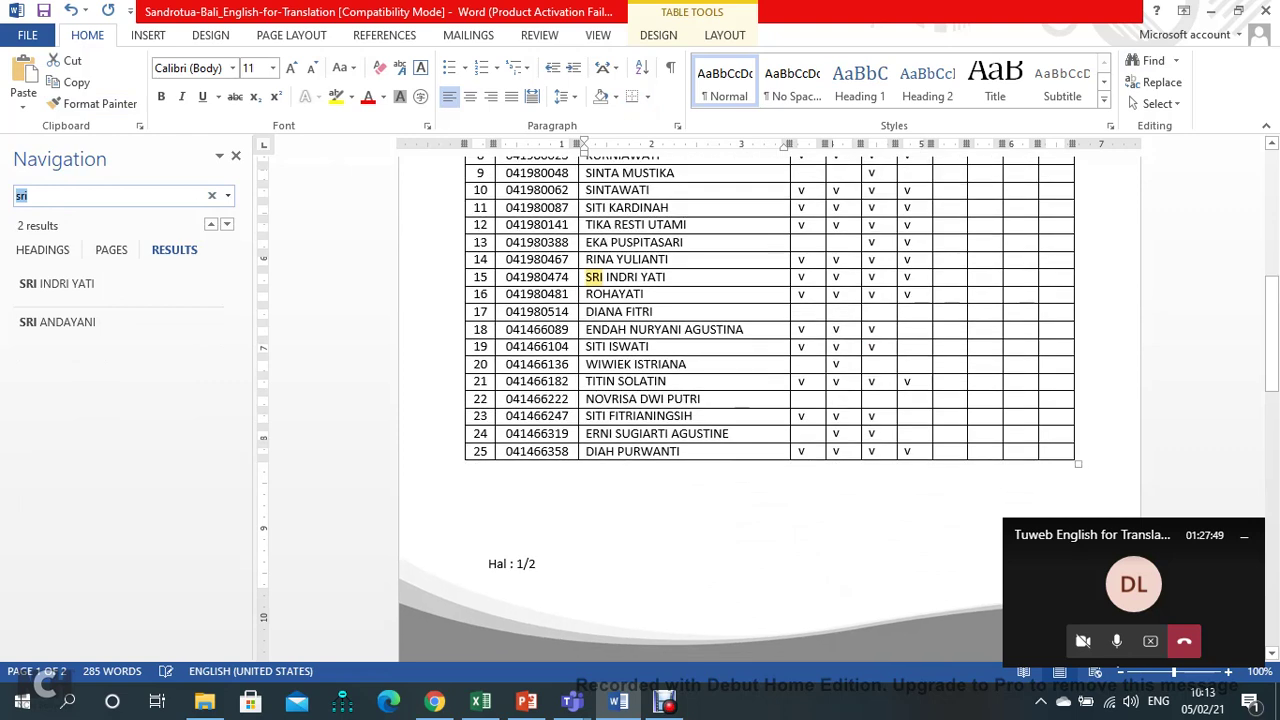
{"action": "type", "text": "endah"}
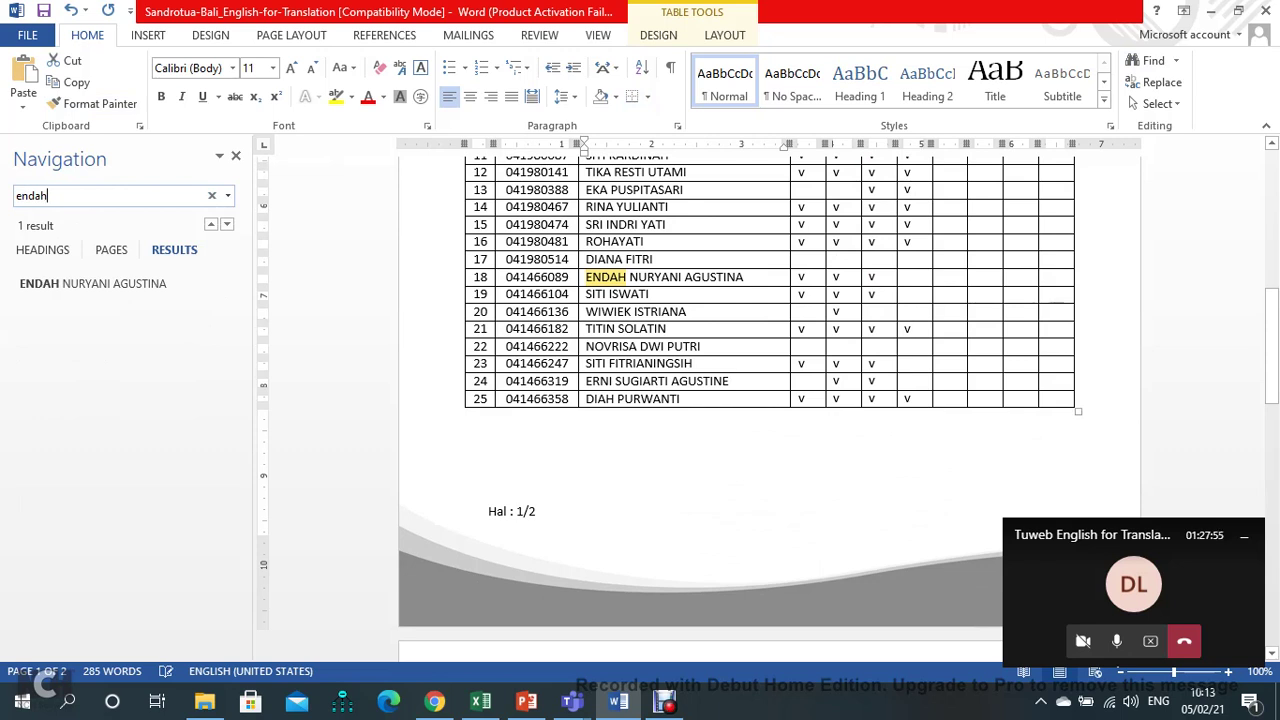
{"action": "left_click", "coordinate": [905, 277]}
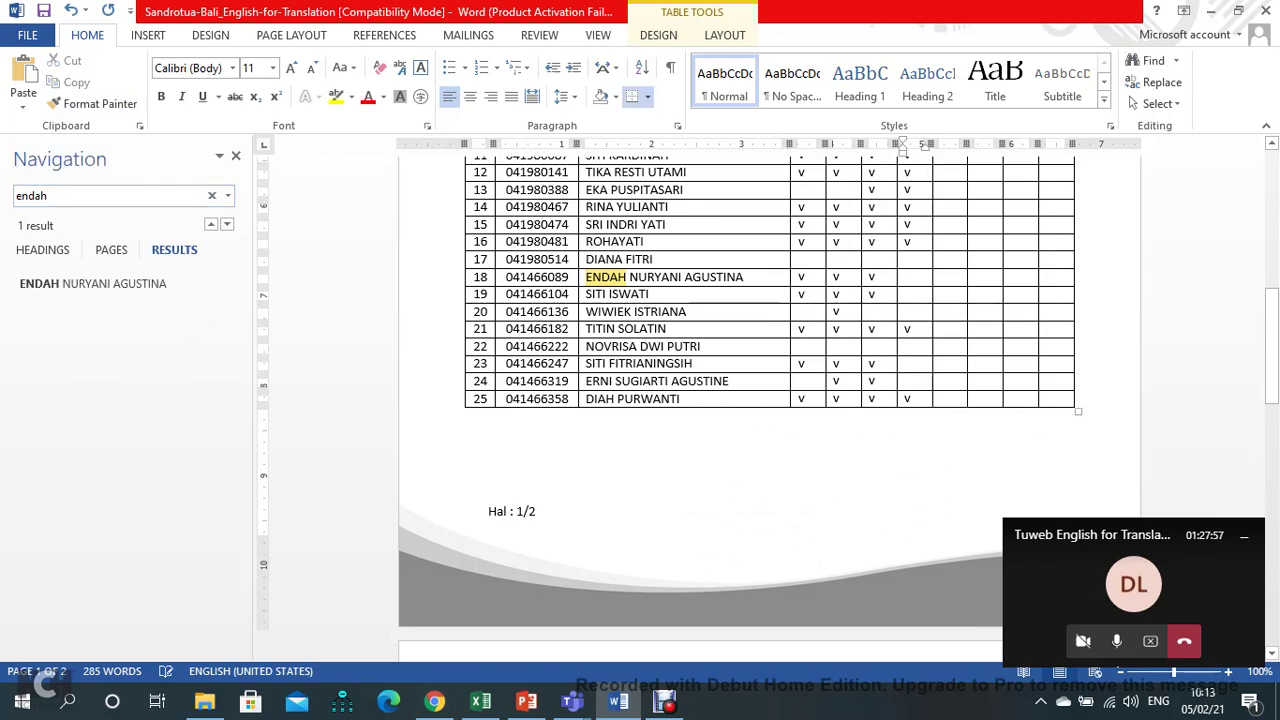
{"action": "type", "text": "v"}
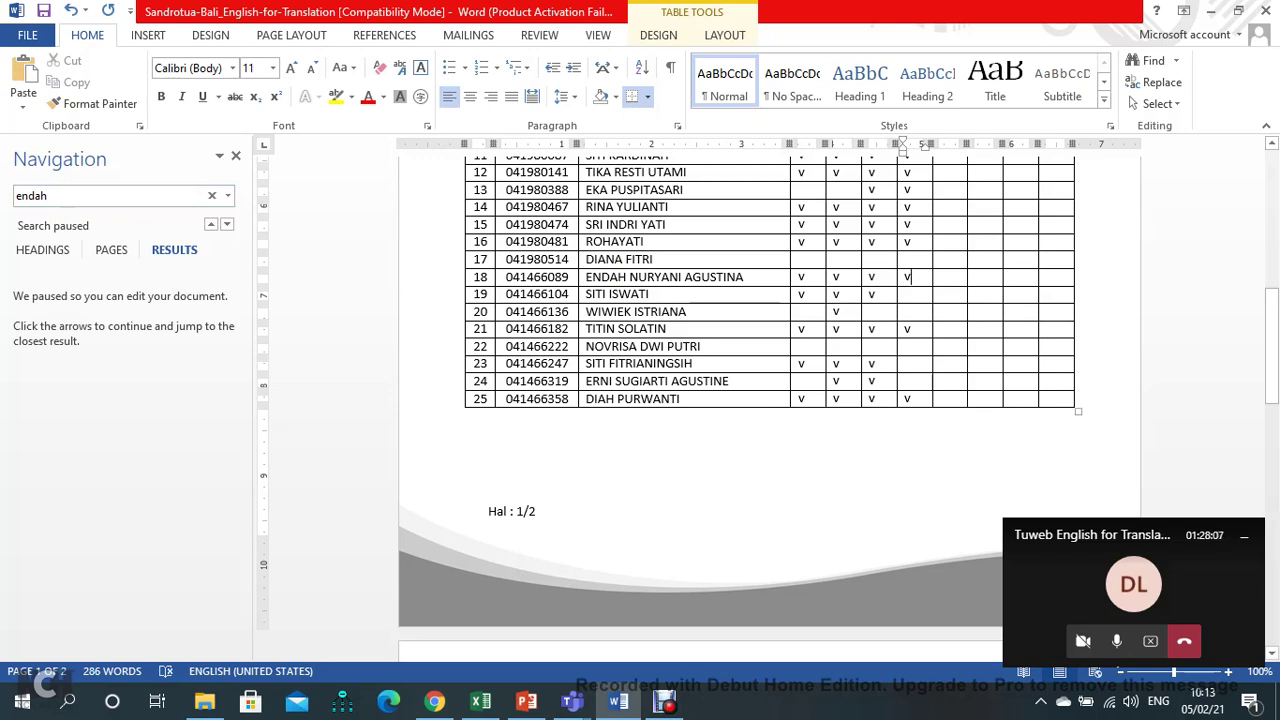
Step: Search the document for the first name of student number 24 and enter "v" in that row's meeting 4 cell
{"action": "scroll", "coordinate": [770, 400], "scroll_direction": "down", "scroll_amount": 4}
{"action": "scroll", "coordinate": [770, 400], "scroll_direction": "up", "scroll_amount": 5}
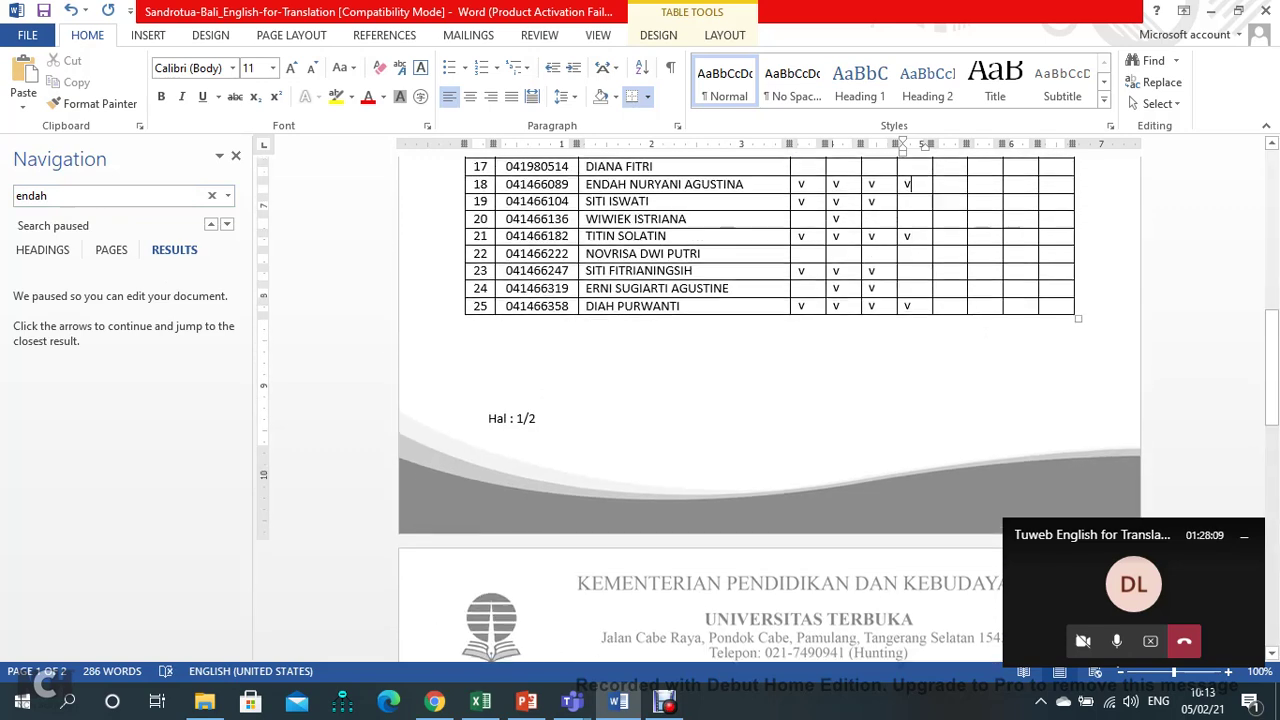
{"action": "key", "text": "ctrl+f"}
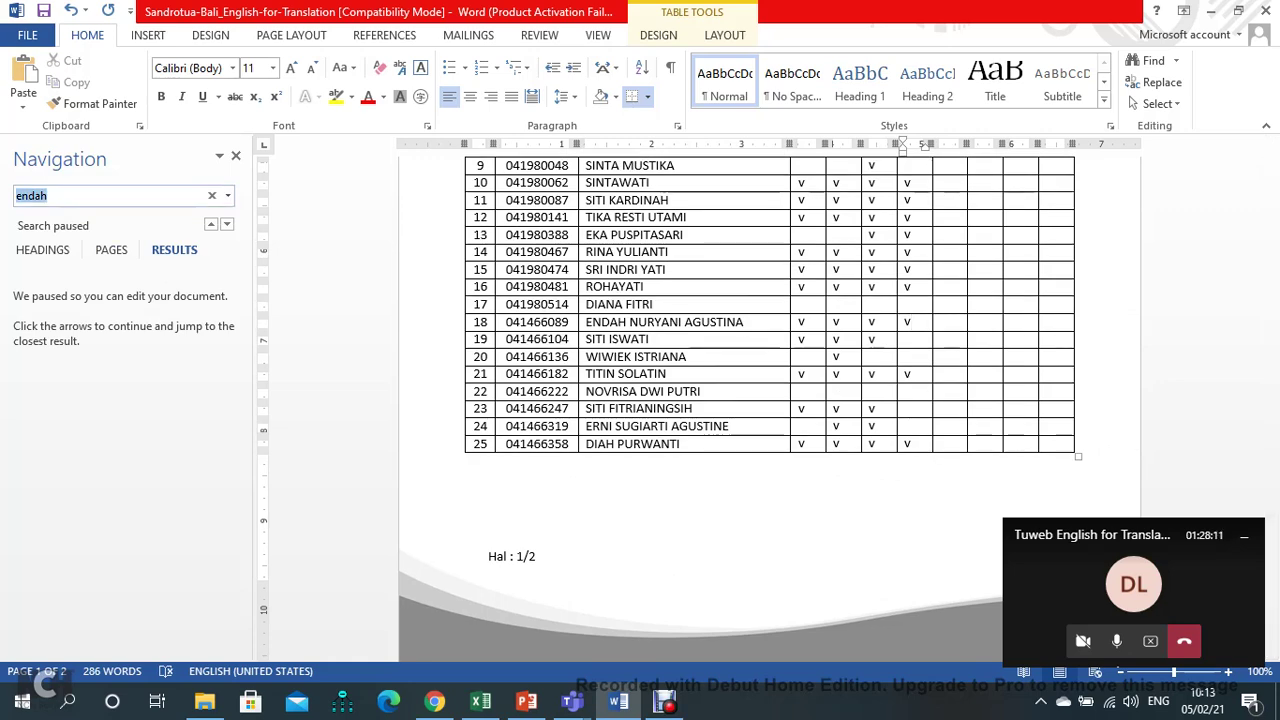
{"action": "type", "text": "erni"}
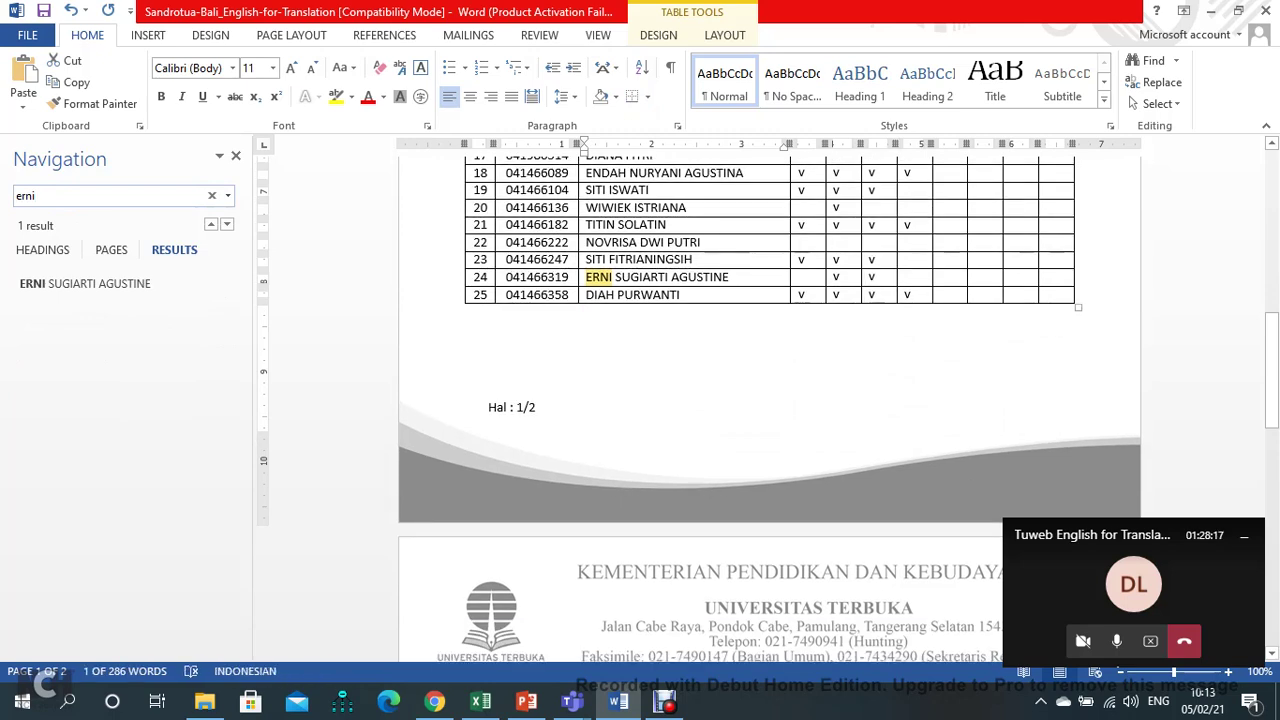
{"action": "left_click", "coordinate": [907, 277]}
{"action": "type", "text": "v"}
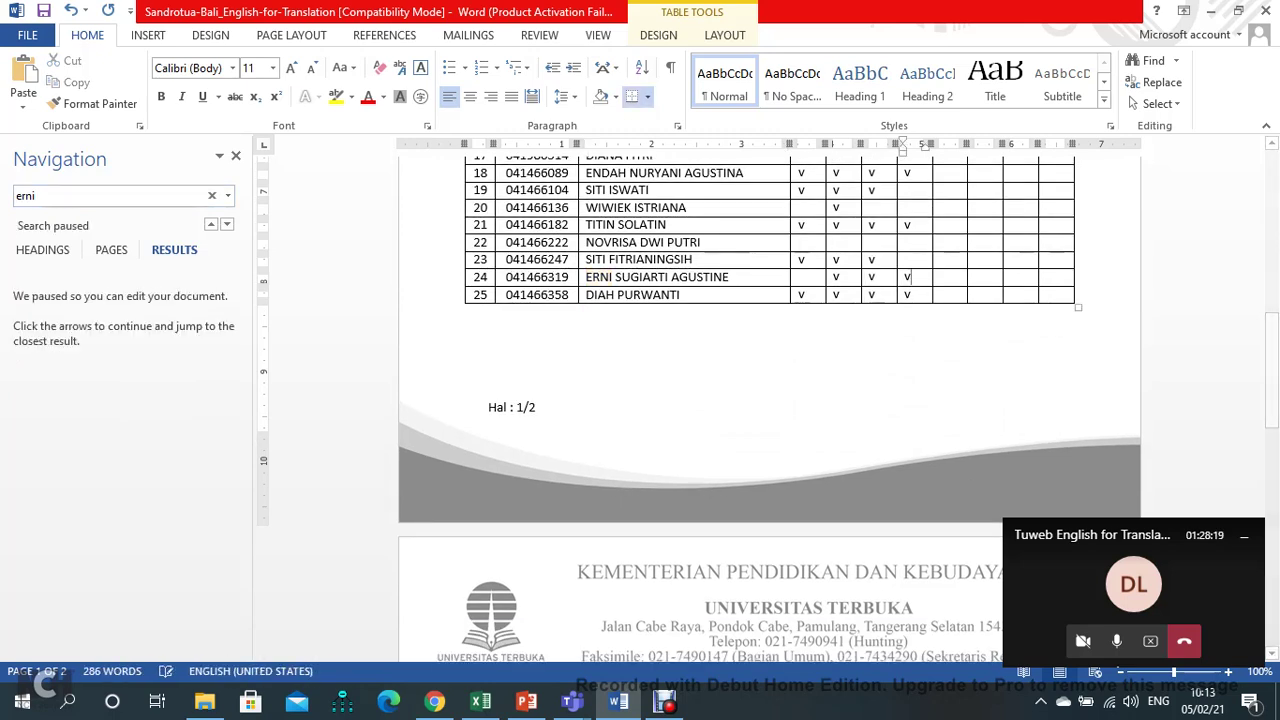
Step: Mark student number 19 present for meeting 4 with "v"
{"action": "scroll", "coordinate": [770, 410], "scroll_direction": "down", "scroll_amount": 5}
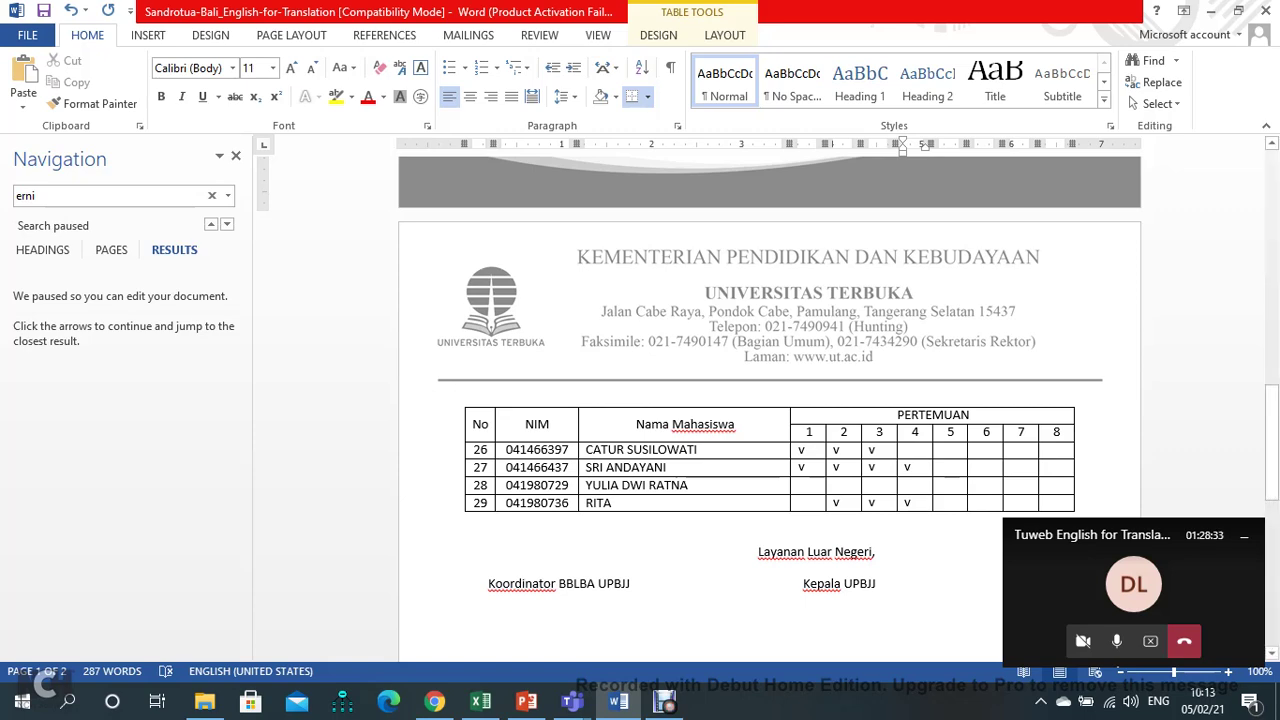
{"action": "scroll", "coordinate": [770, 400], "scroll_direction": "down", "scroll_amount": 3}
{"action": "scroll", "coordinate": [770, 400], "scroll_direction": "up", "scroll_amount": 14}
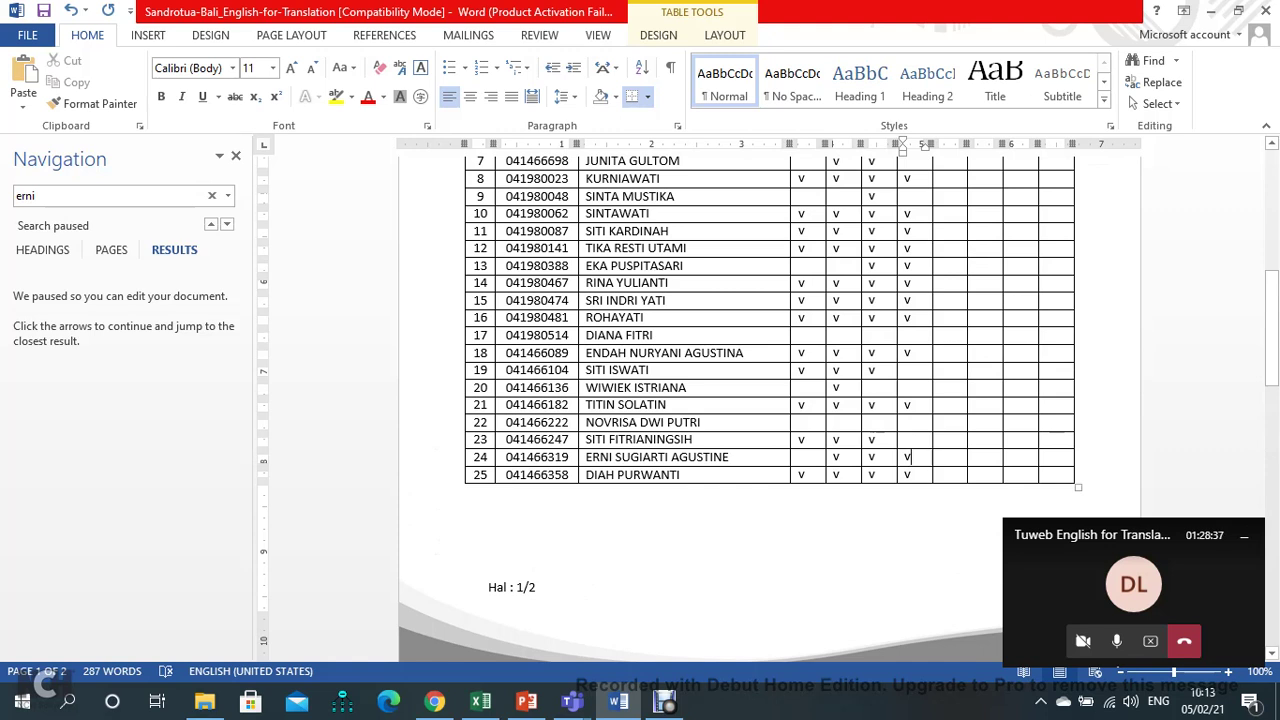
{"action": "left_click", "coordinate": [905, 370]}
{"action": "type", "text": "v"}
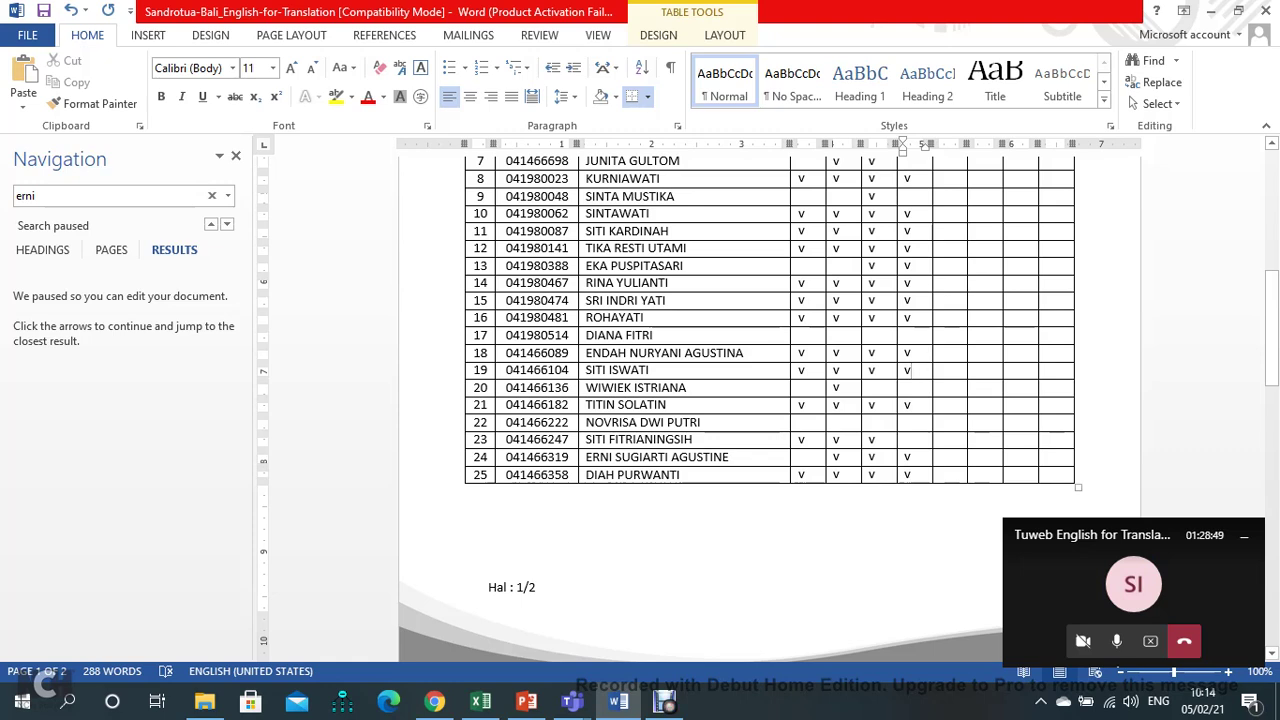
Step: Enter "v" in the meeting 4 column for student number 26 on the second page
{"action": "scroll", "coordinate": [770, 370], "scroll_direction": "up", "scroll_amount": 2}
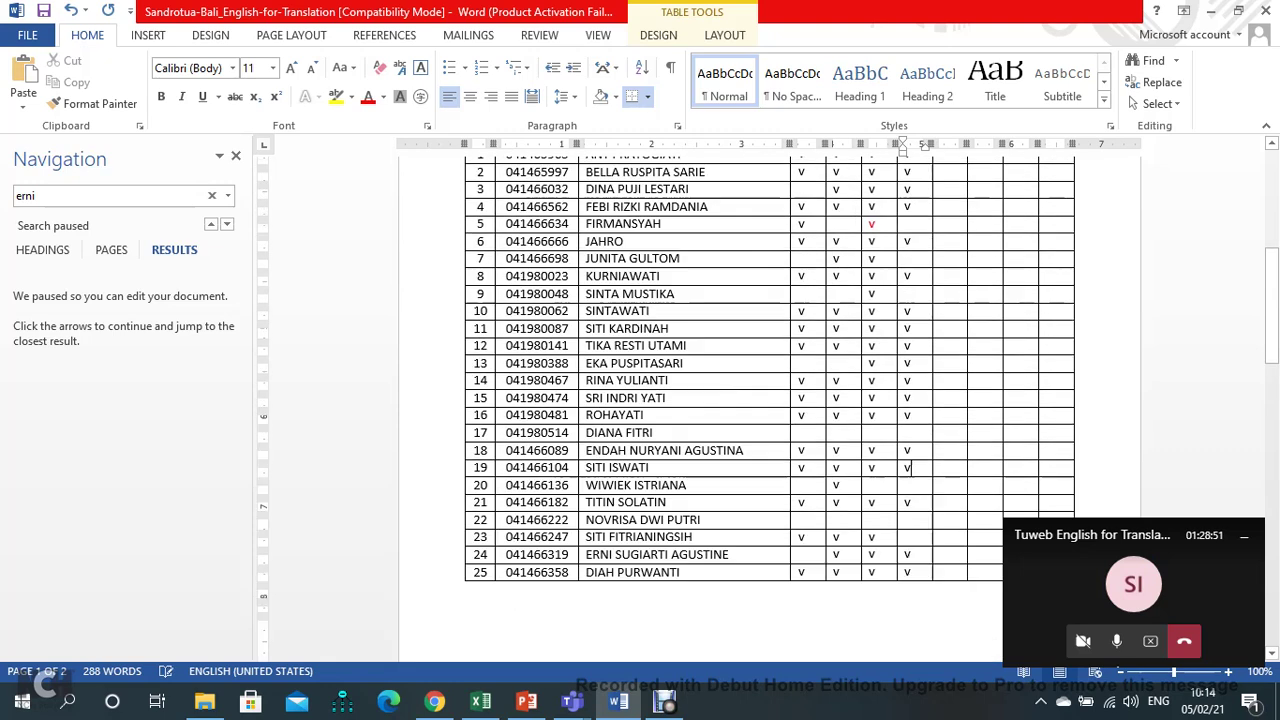
{"action": "scroll", "coordinate": [770, 400], "scroll_direction": "up", "scroll_amount": 3}
{"action": "scroll", "coordinate": [770, 400], "scroll_direction": "down", "scroll_amount": 1}
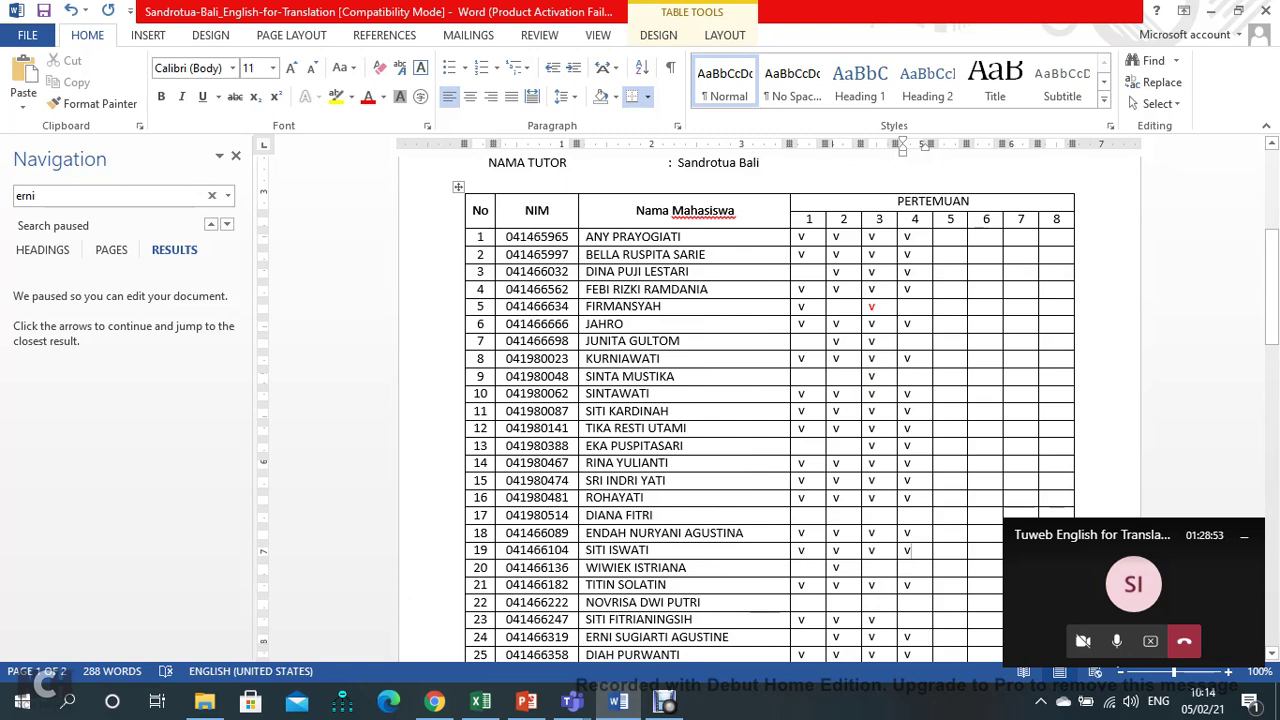
{"action": "scroll", "coordinate": [770, 400], "scroll_direction": "down", "scroll_amount": 12}
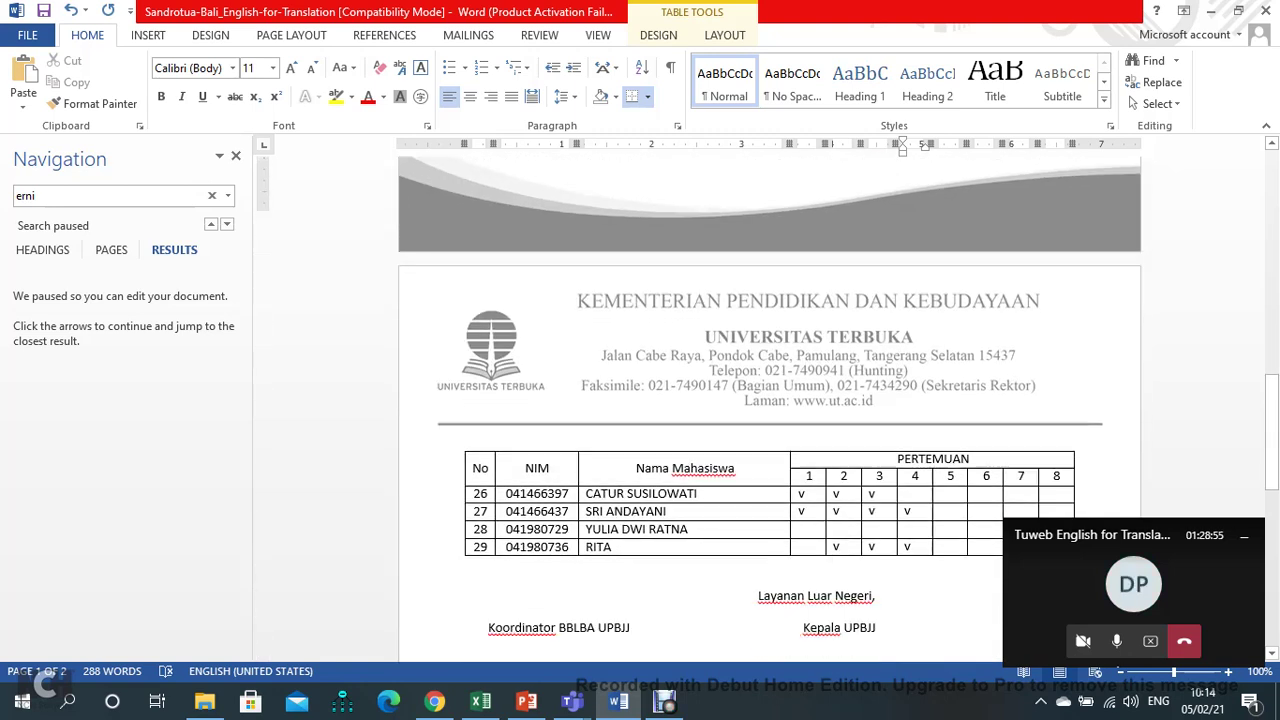
{"action": "scroll", "coordinate": [770, 400], "scroll_direction": "down", "scroll_amount": 1}
{"action": "left_click", "coordinate": [905, 450]}
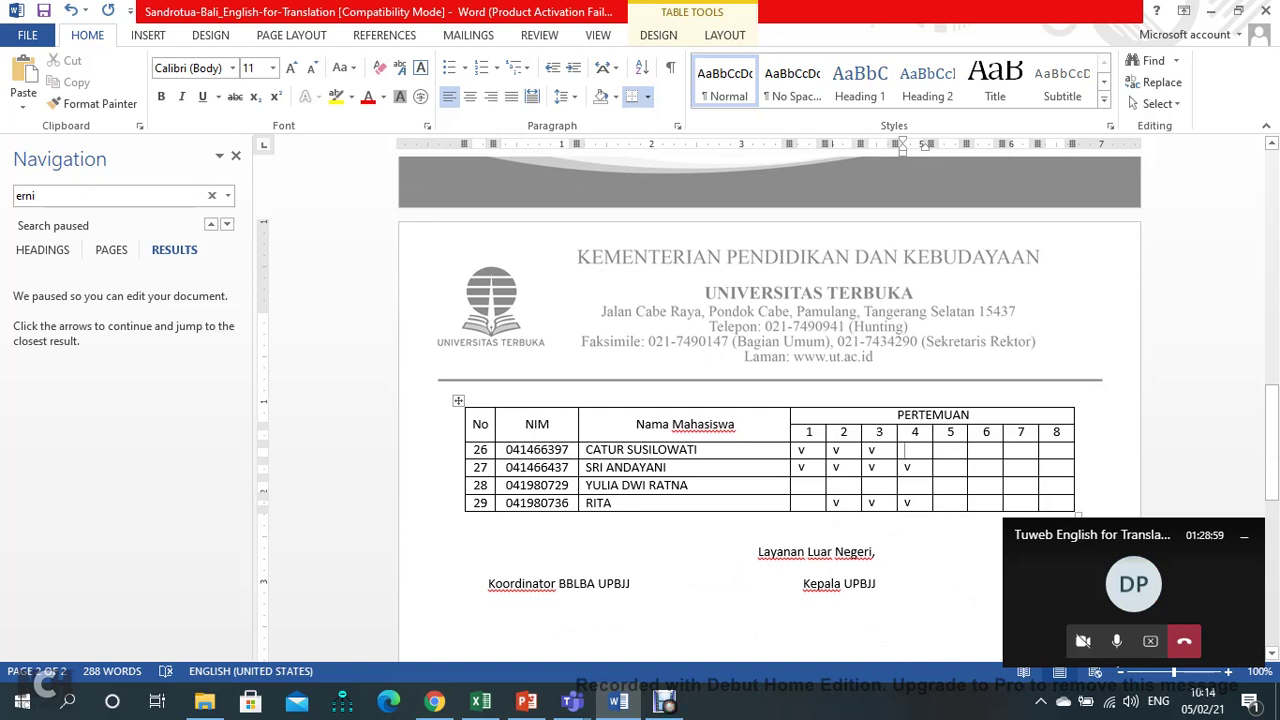
{"action": "type", "text": "v"}
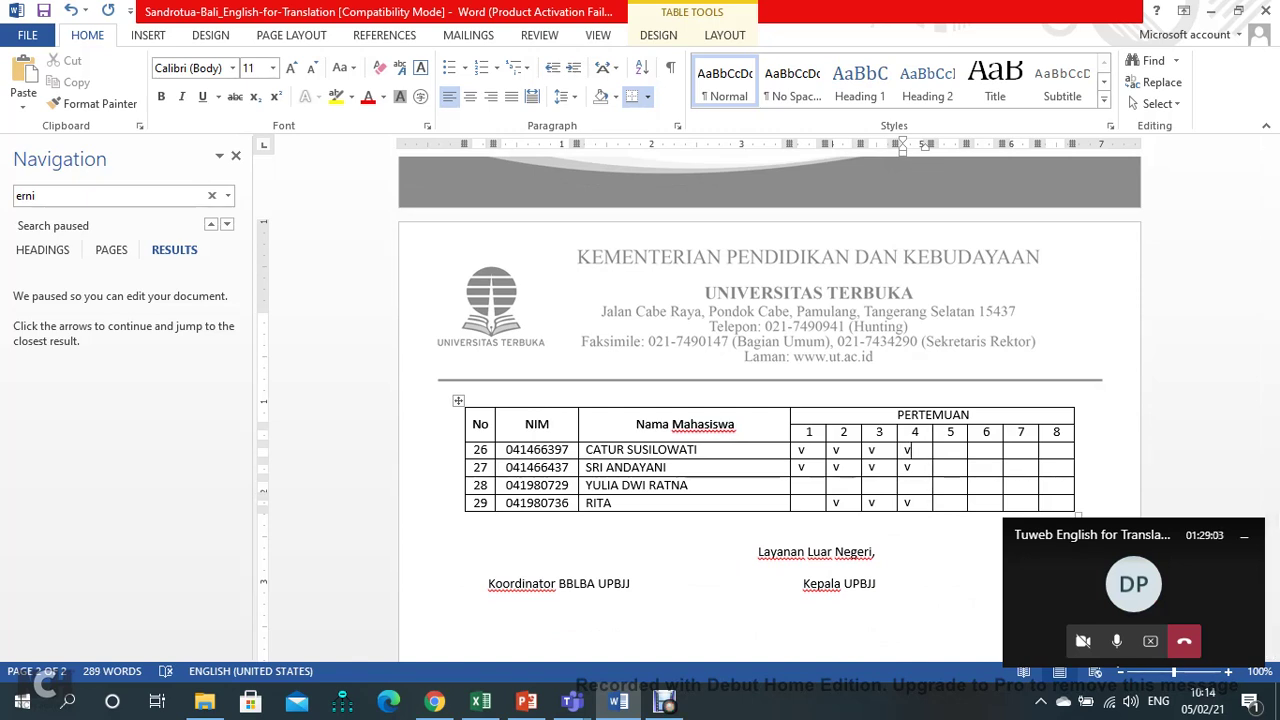
{"action": "scroll", "coordinate": [768, 400], "scroll_direction": "up", "scroll_amount": 1}
{"action": "scroll", "coordinate": [768, 400], "scroll_direction": "down", "scroll_amount": 5}
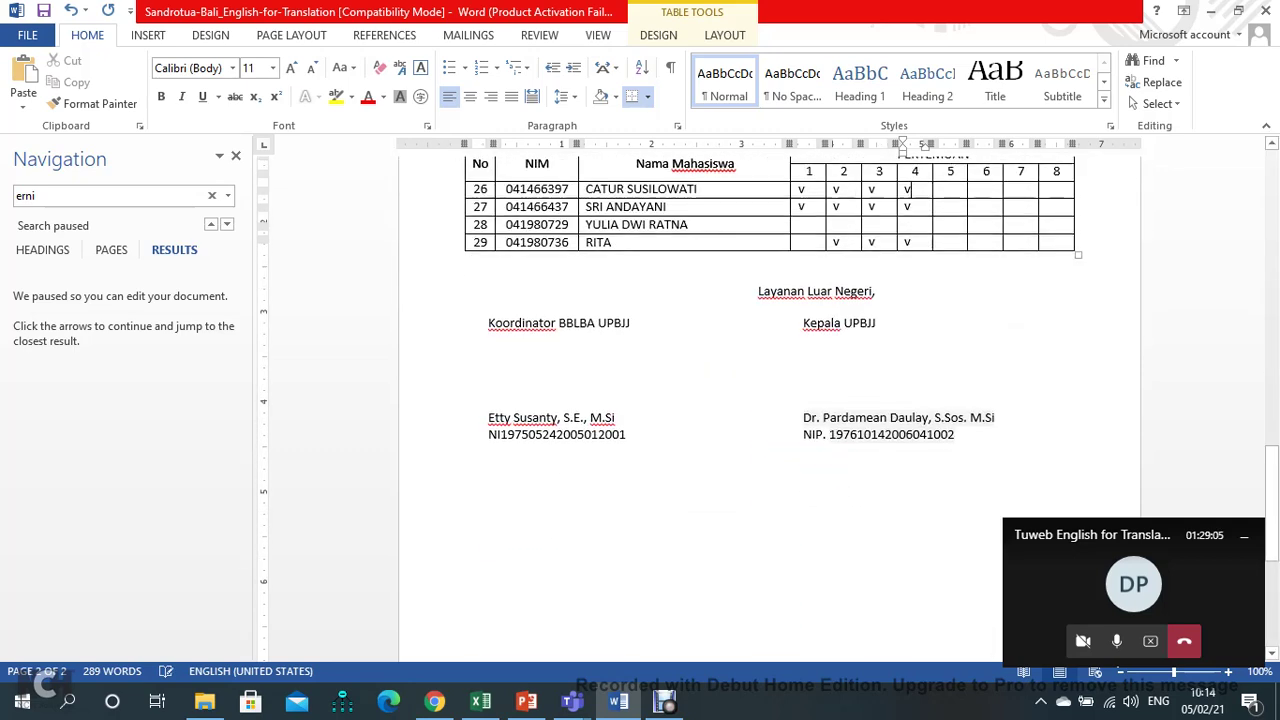
{"action": "scroll", "coordinate": [768, 400], "scroll_direction": "up", "scroll_amount": 4}
{"action": "scroll", "coordinate": [770, 420], "scroll_direction": "down", "scroll_amount": 3}
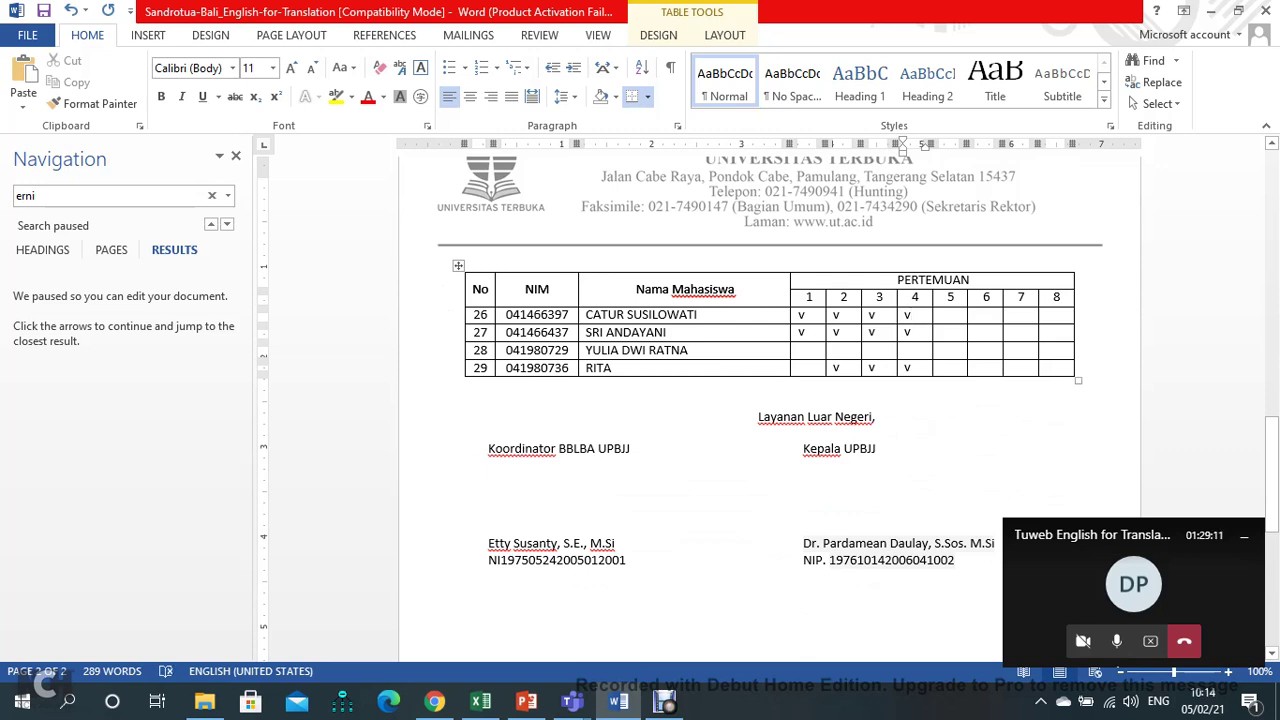
{"action": "scroll", "coordinate": [769, 398], "scroll_direction": "up", "scroll_amount": 1}
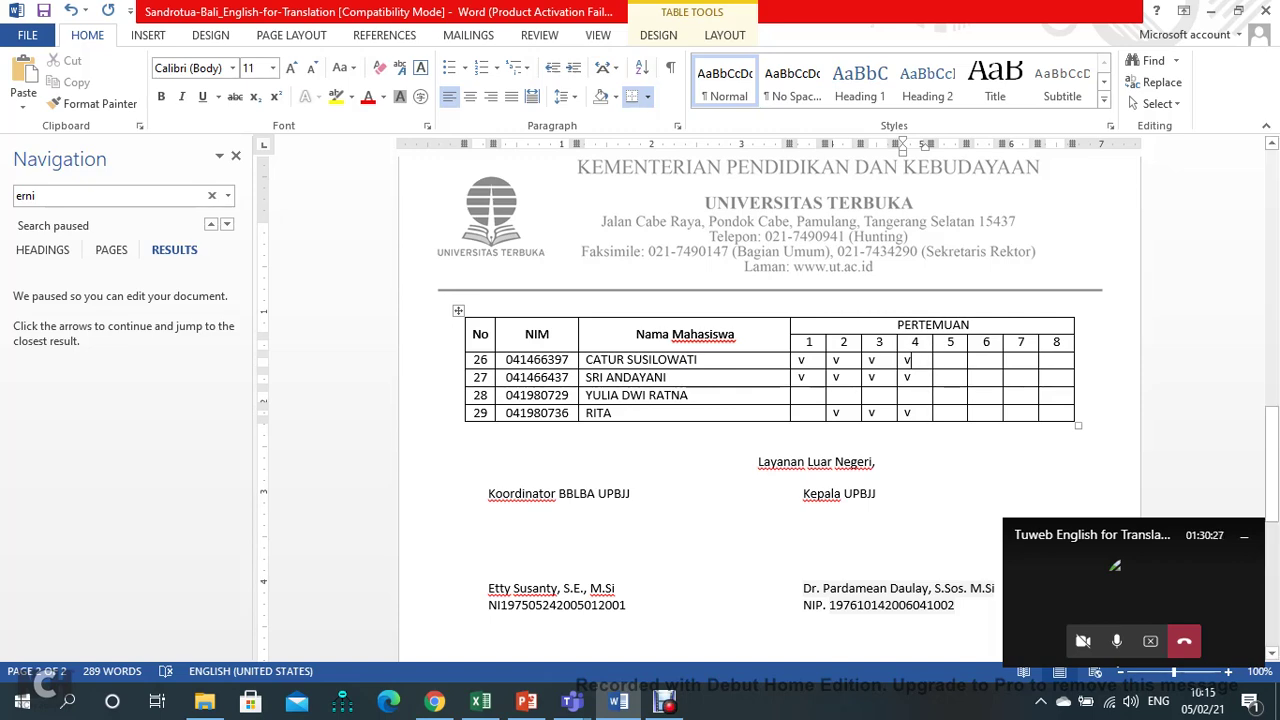
{"action": "scroll", "coordinate": [770, 400], "scroll_direction": "up", "scroll_amount": 1}
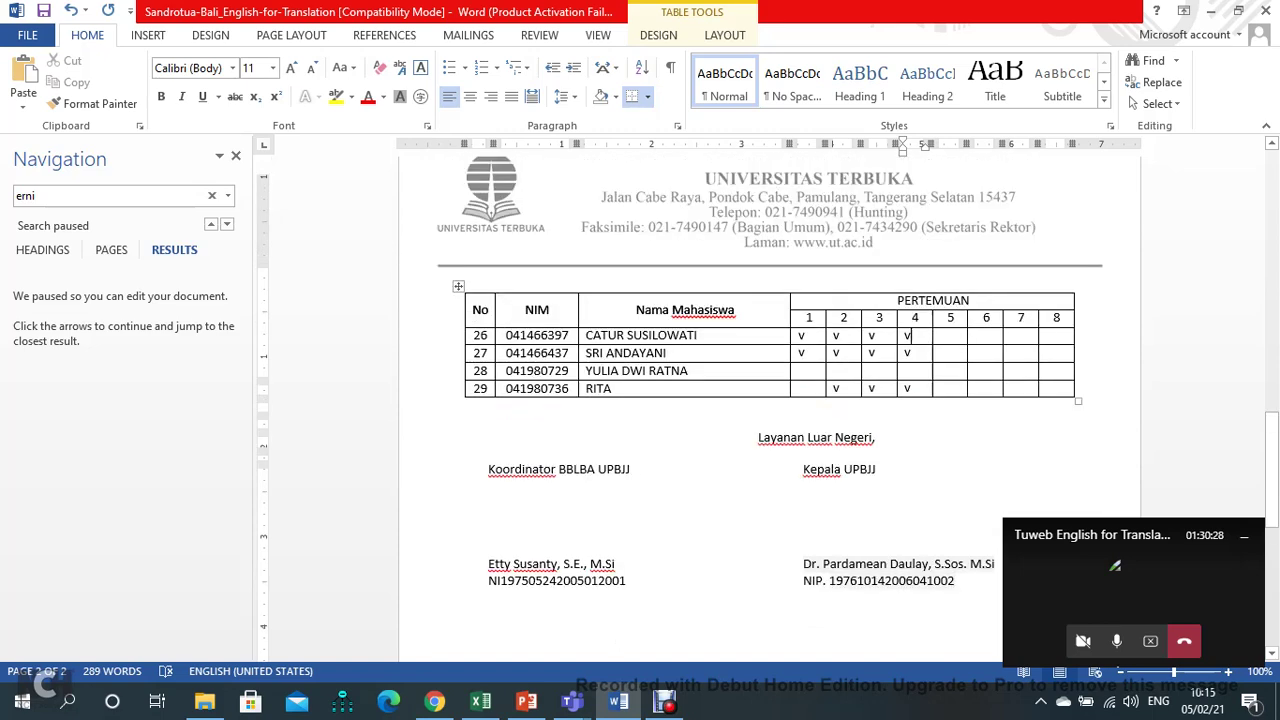
Step: Review the meeting 4 attendance marks for all students across both pages of the table
{"action": "scroll", "coordinate": [770, 400], "scroll_direction": "down", "scroll_amount": 2}
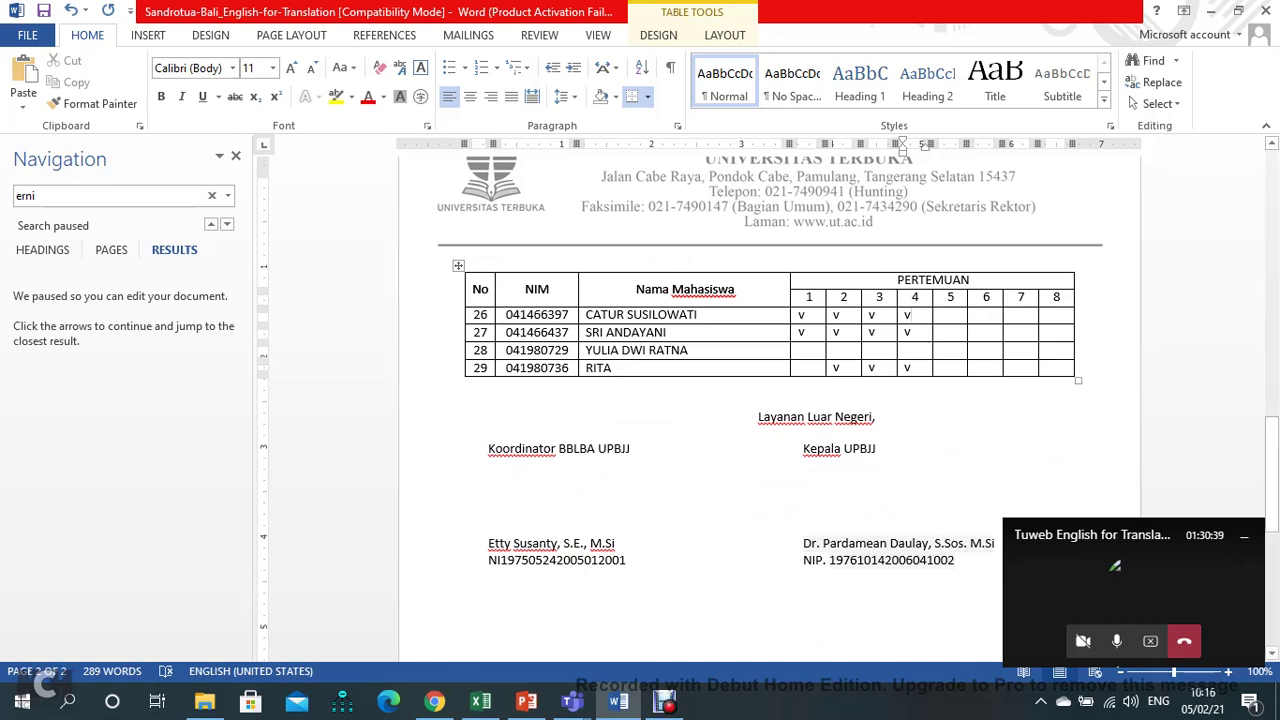
{"action": "scroll", "coordinate": [770, 400], "scroll_direction": "up", "scroll_amount": 5}
{"action": "scroll", "coordinate": [770, 400], "scroll_direction": "up", "scroll_amount": 8}
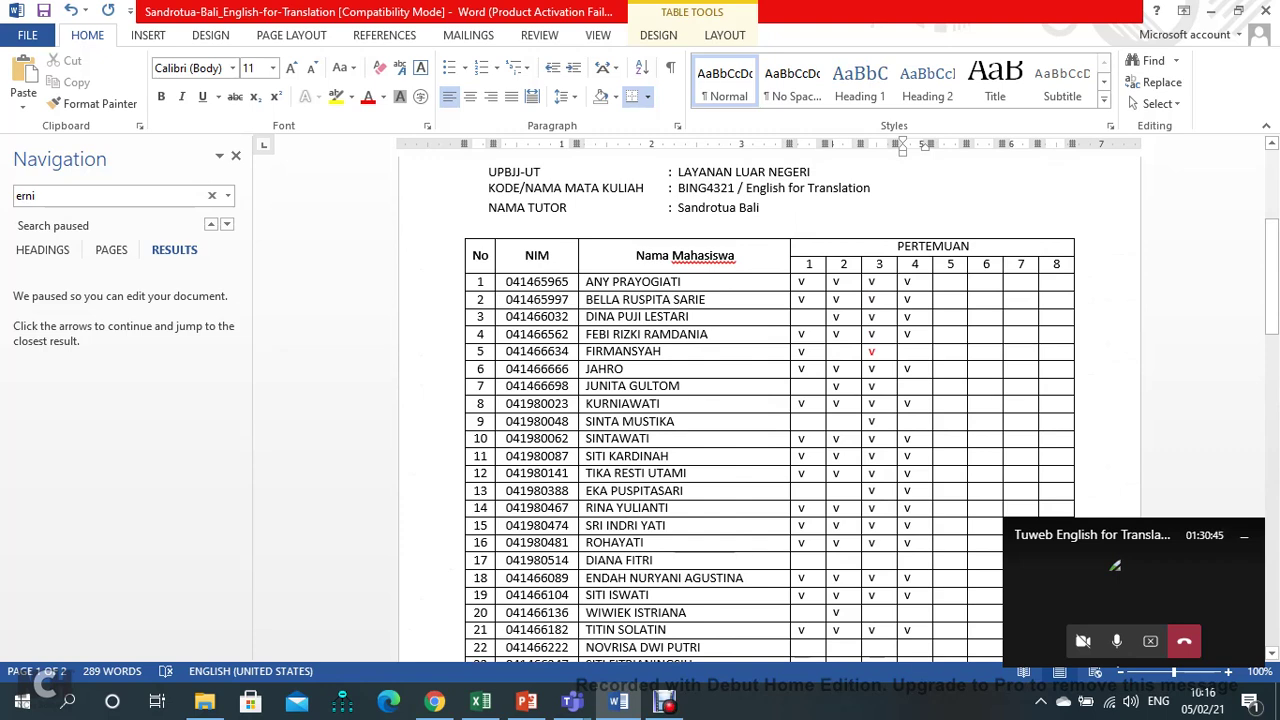
{"action": "scroll", "coordinate": [770, 400], "scroll_direction": "down", "scroll_amount": 3}
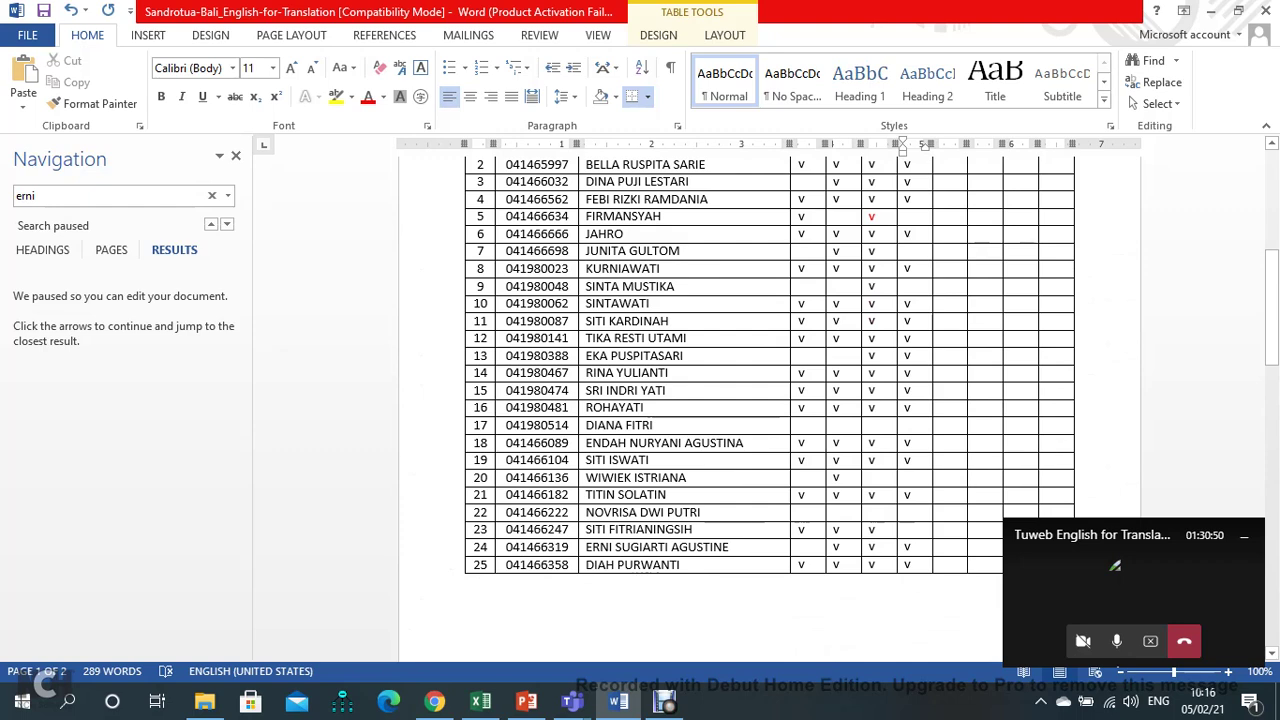
{"action": "scroll", "coordinate": [770, 400], "scroll_direction": "down", "scroll_amount": 3}
{"action": "scroll", "coordinate": [770, 400], "scroll_direction": "down", "scroll_amount": 3}
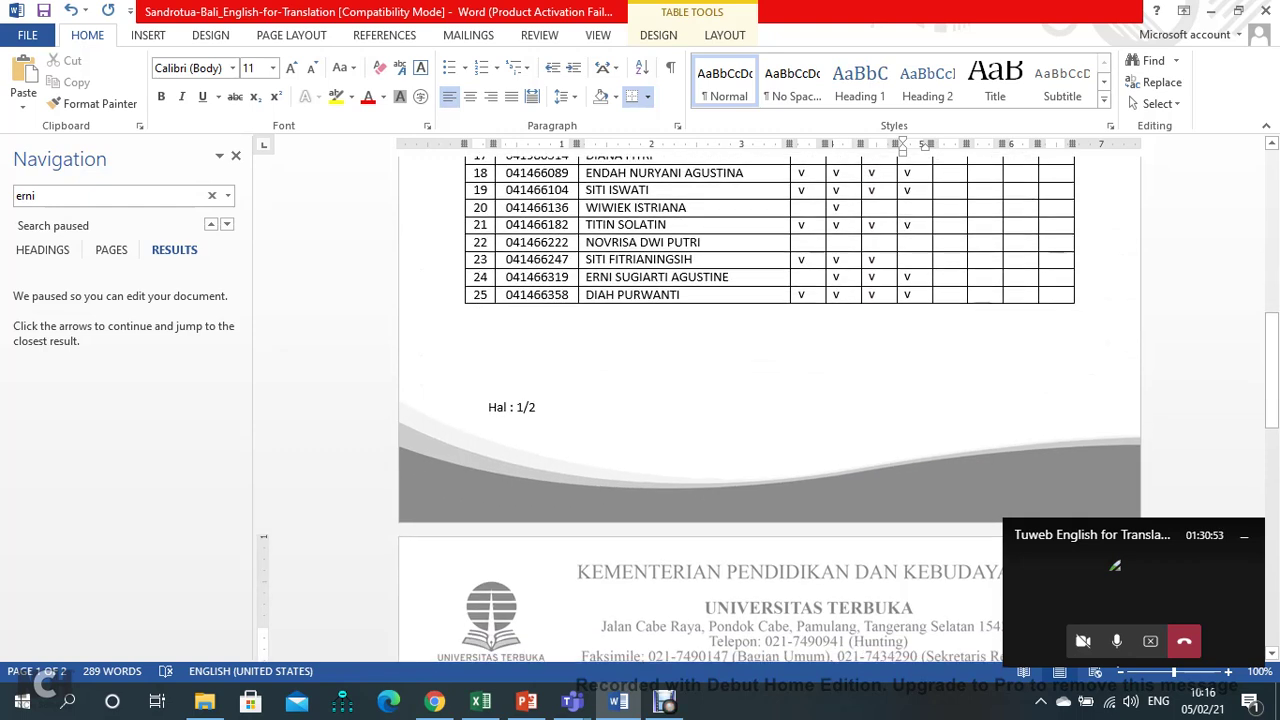
{"action": "scroll", "coordinate": [770, 400], "scroll_direction": "down", "scroll_amount": 7}
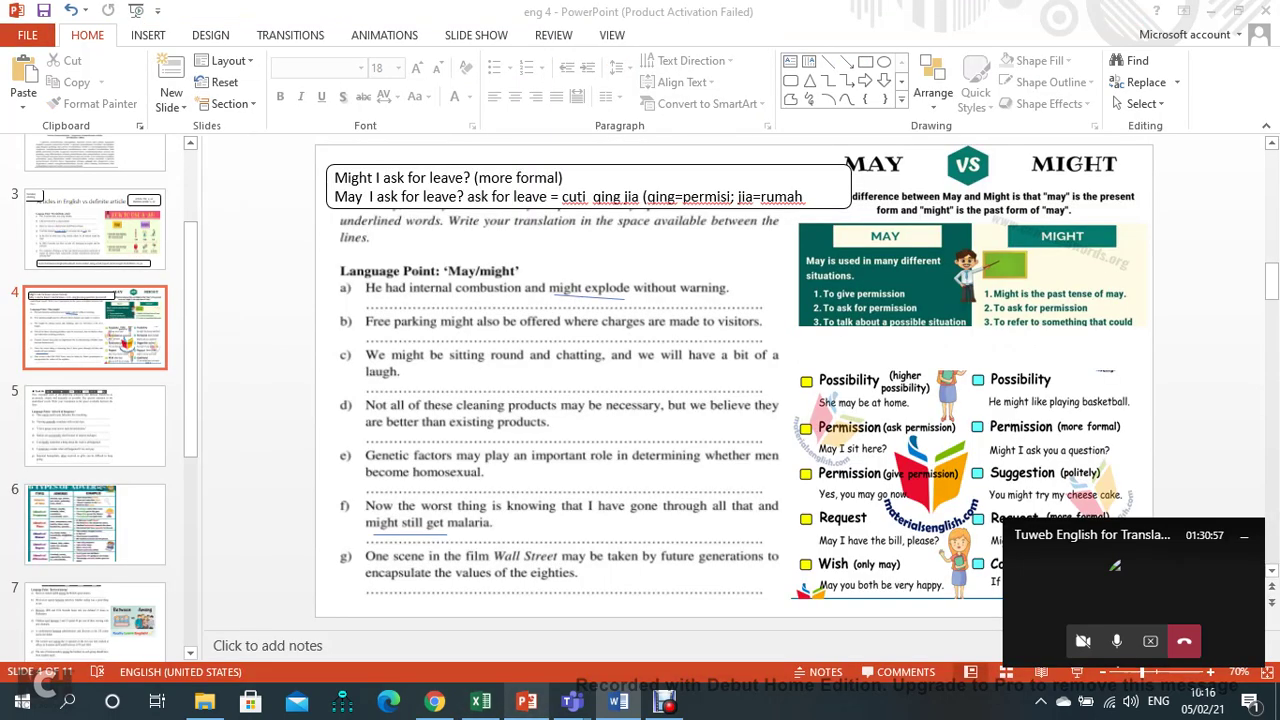
Step: Switch to the "eng 4" presentation in PowerPoint and display slide 5, Task 6b on adverbs of frequency
{"action": "left_click", "coordinate": [526, 702]}
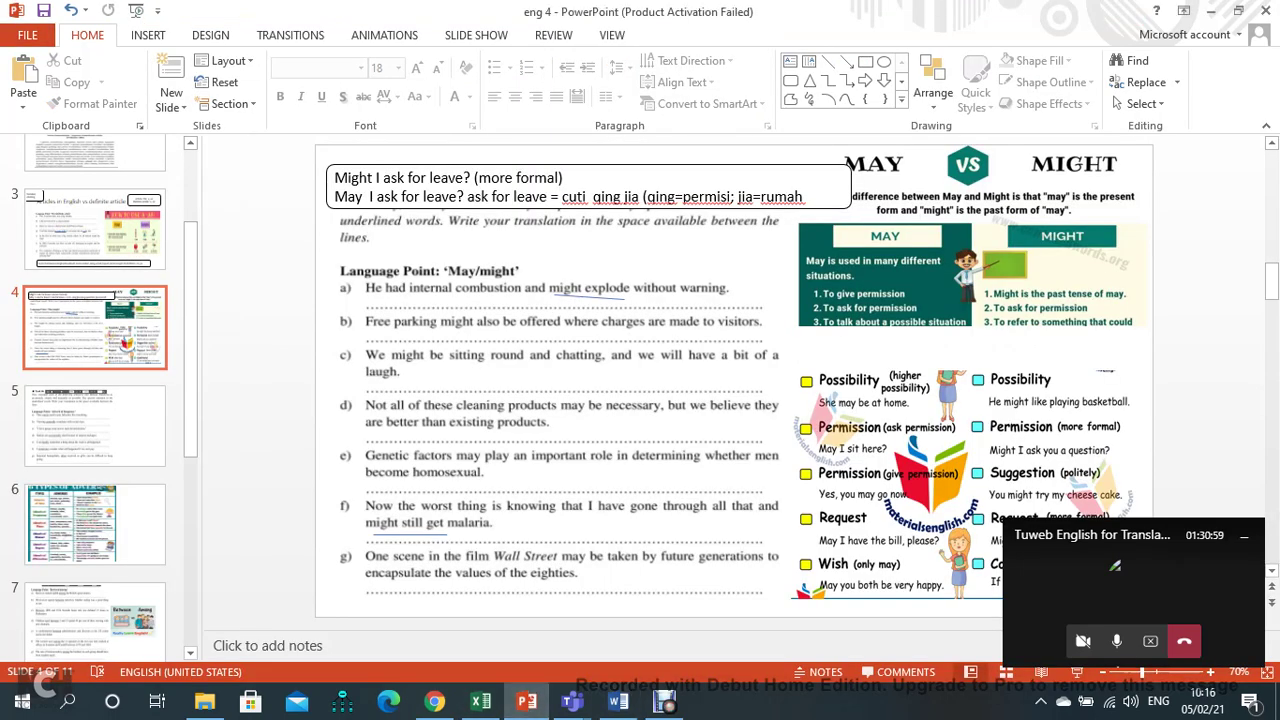
{"action": "left_click", "coordinate": [95, 426]}
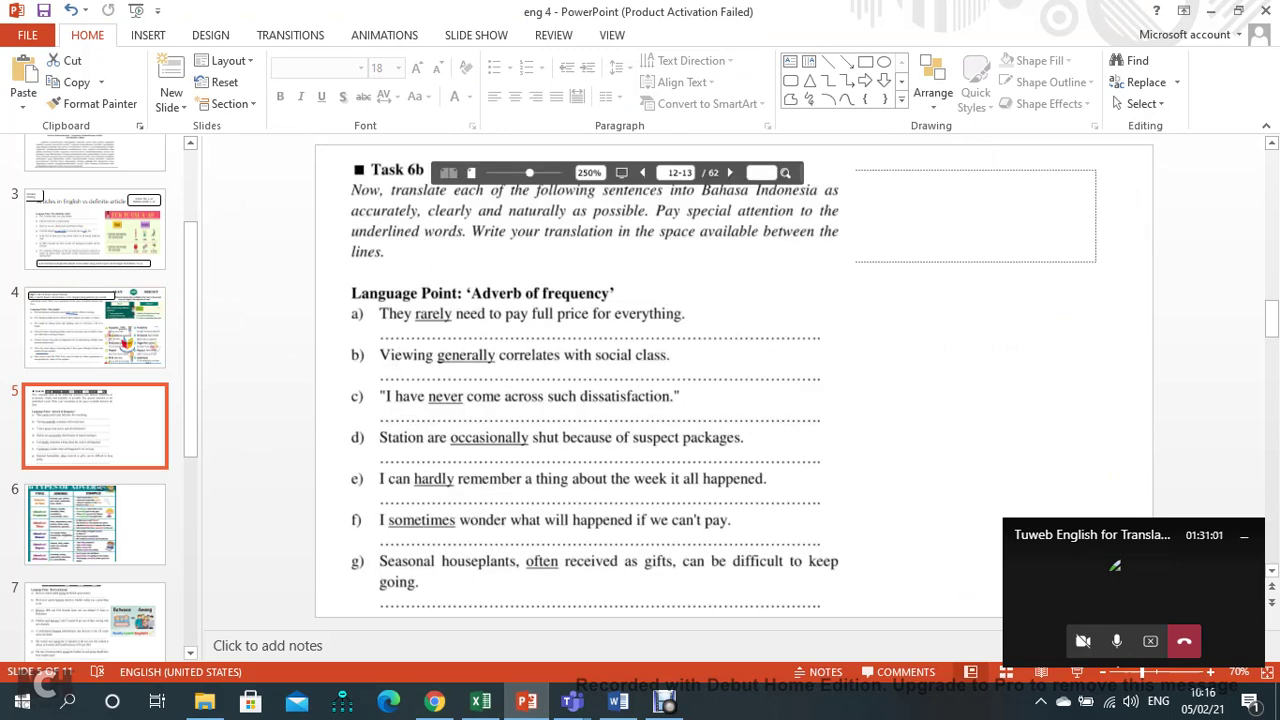